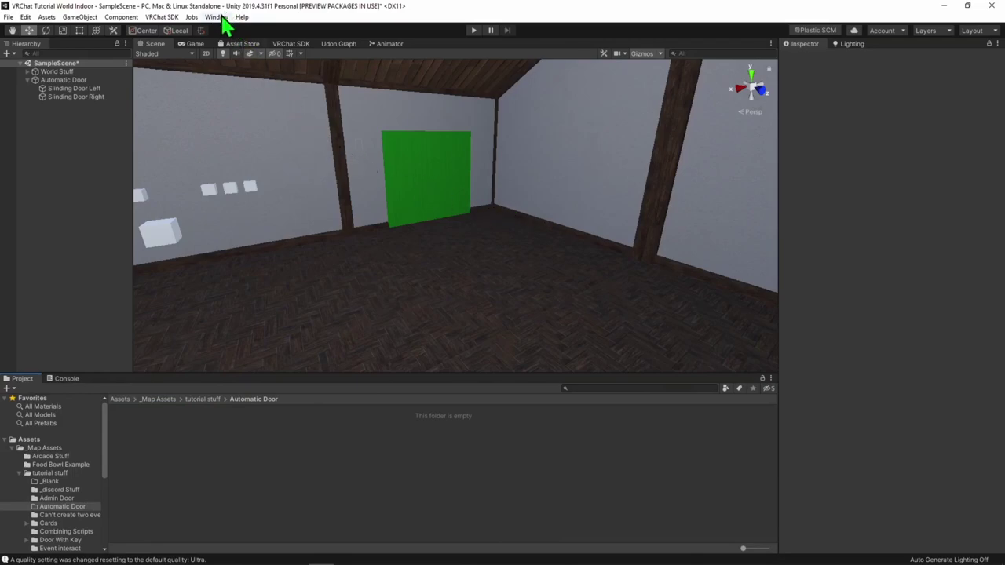
Open the Animation window and dock it alongside the Project and Console windows.
{"action": "left_click", "coordinate": [218, 18]}
{"action": "mouse_move", "coordinate": [271, 182]}
{"action": "left_click", "coordinate": [378, 184]}
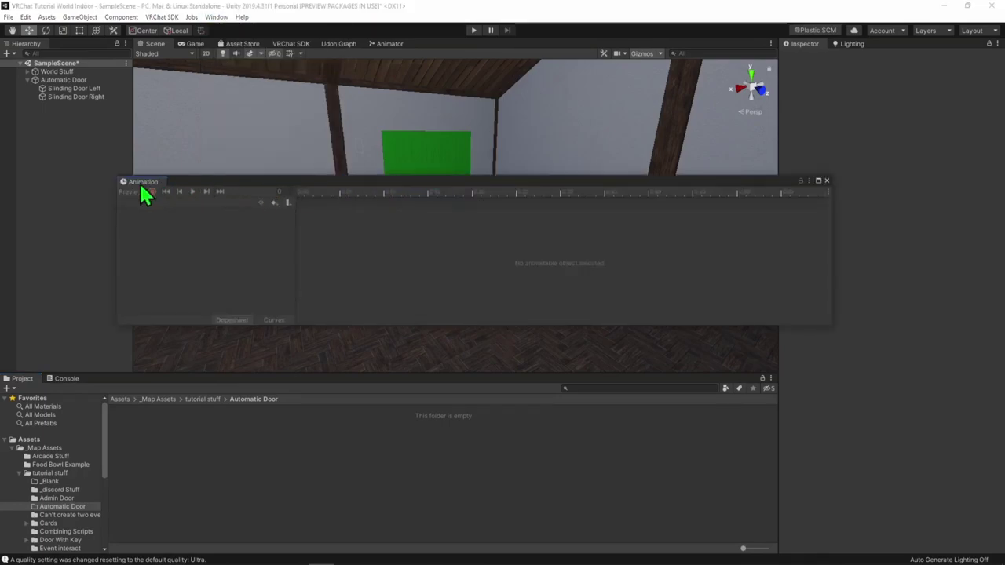
{"action": "left_click_drag", "start_coordinate": [143, 190], "coordinate": [222, 379]}
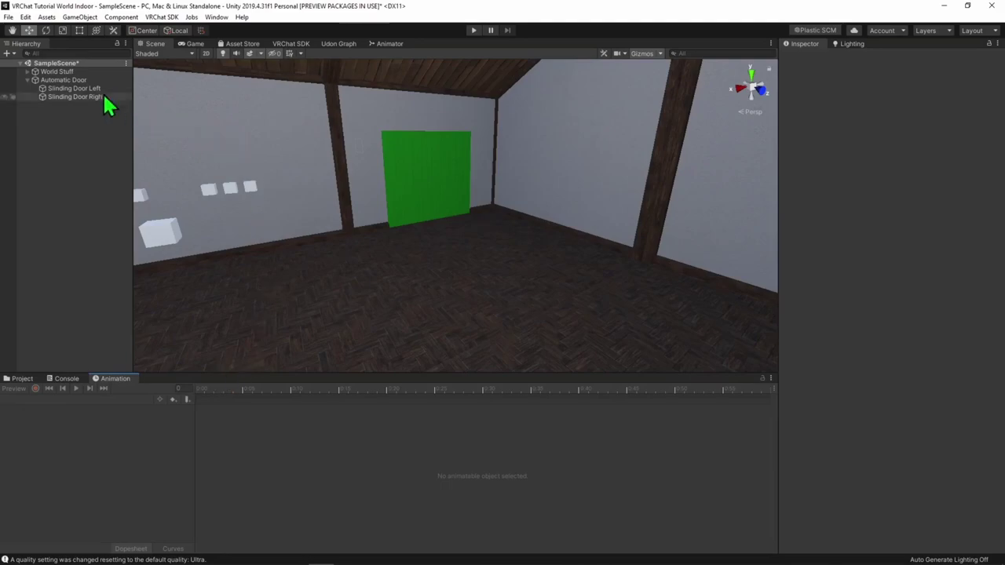
Create an animation clip named Door Open for the Automatic Door object in the Automatic Door folder.
{"action": "left_click", "coordinate": [63, 81]}
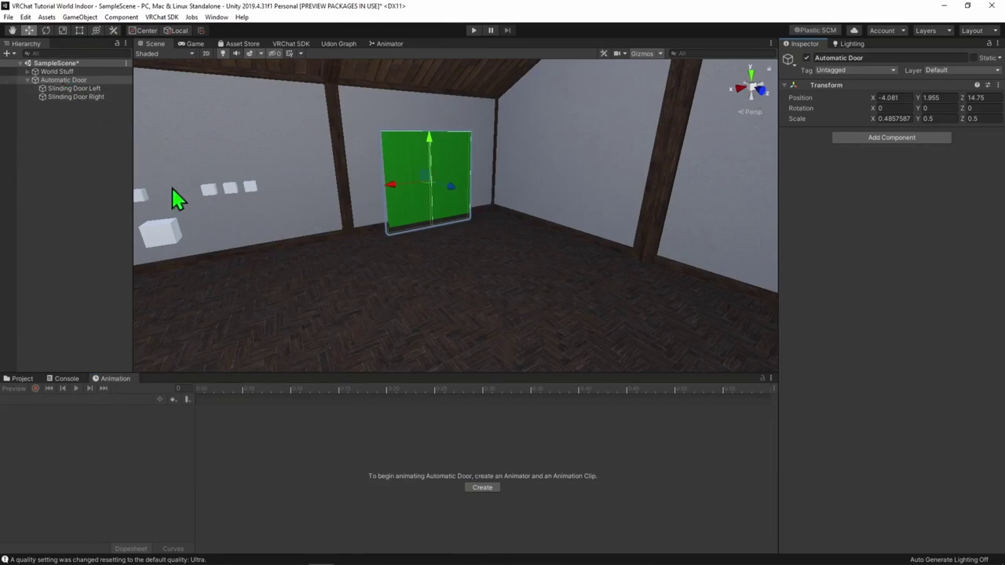
{"action": "left_click", "coordinate": [481, 488]}
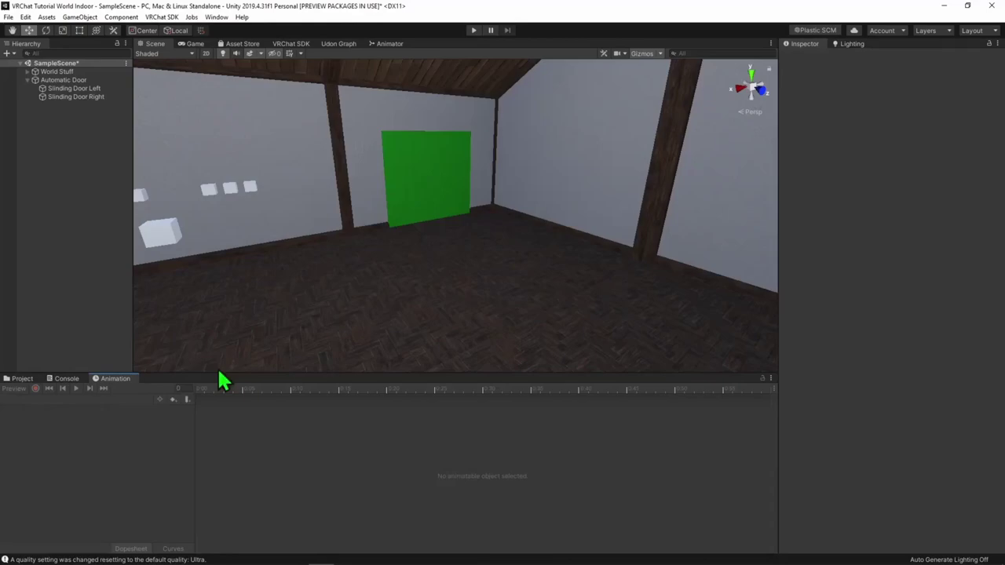
{"action": "left_click", "coordinate": [63, 81]}
{"action": "left_click", "coordinate": [110, 173]}
{"action": "left_click", "coordinate": [63, 81]}
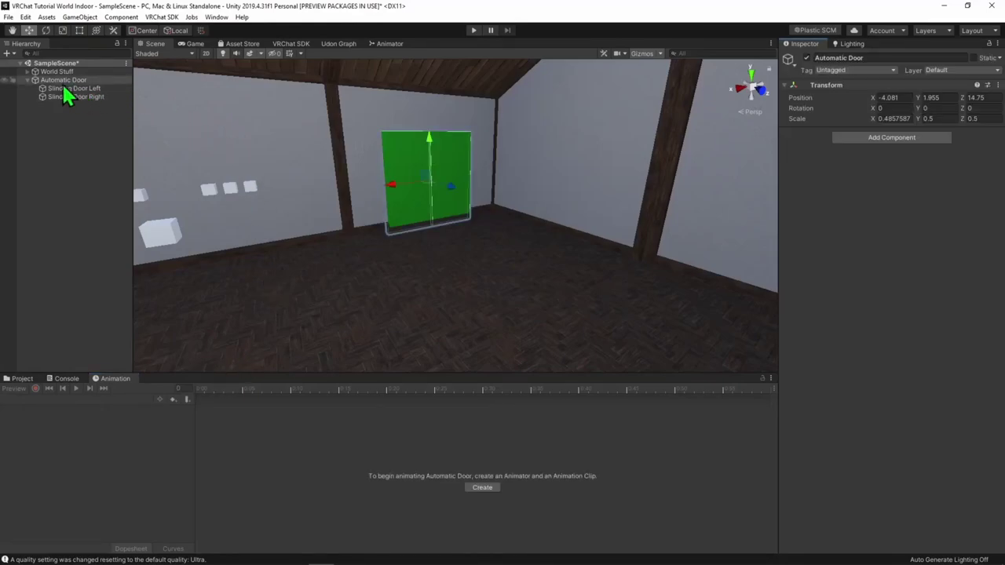
{"action": "left_click", "coordinate": [247, 366]}
{"action": "left_click", "coordinate": [63, 80]}
{"action": "left_click", "coordinate": [220, 369]}
{"action": "left_click", "coordinate": [63, 82]}
{"action": "left_click", "coordinate": [476, 486]}
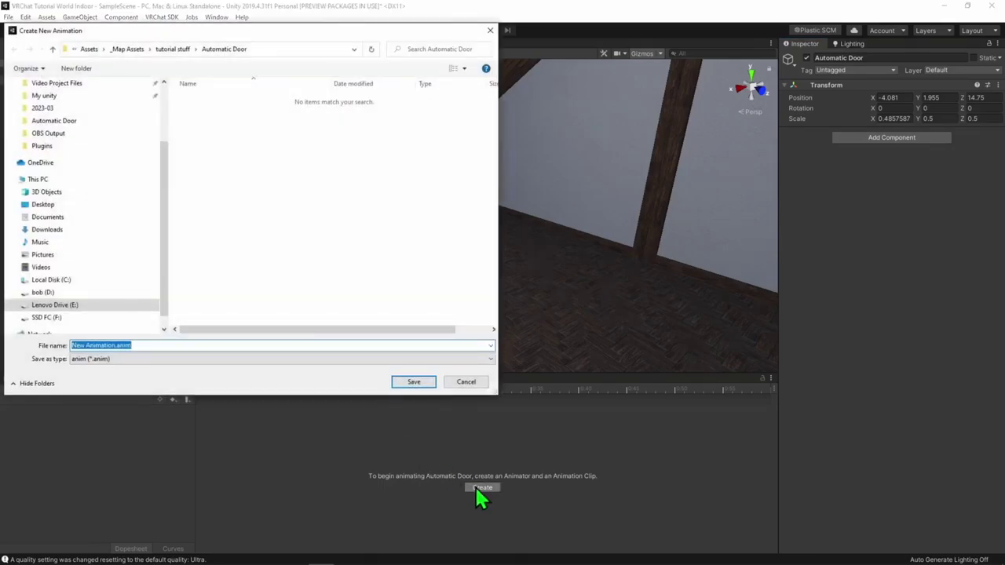
{"action": "type", "text": "Door Open"}
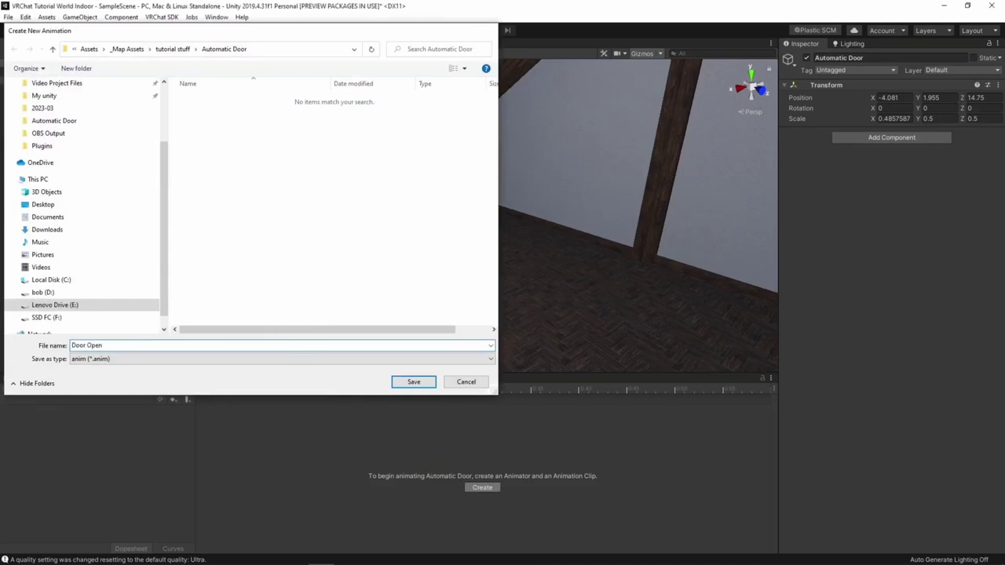
{"action": "key", "text": "Return"}
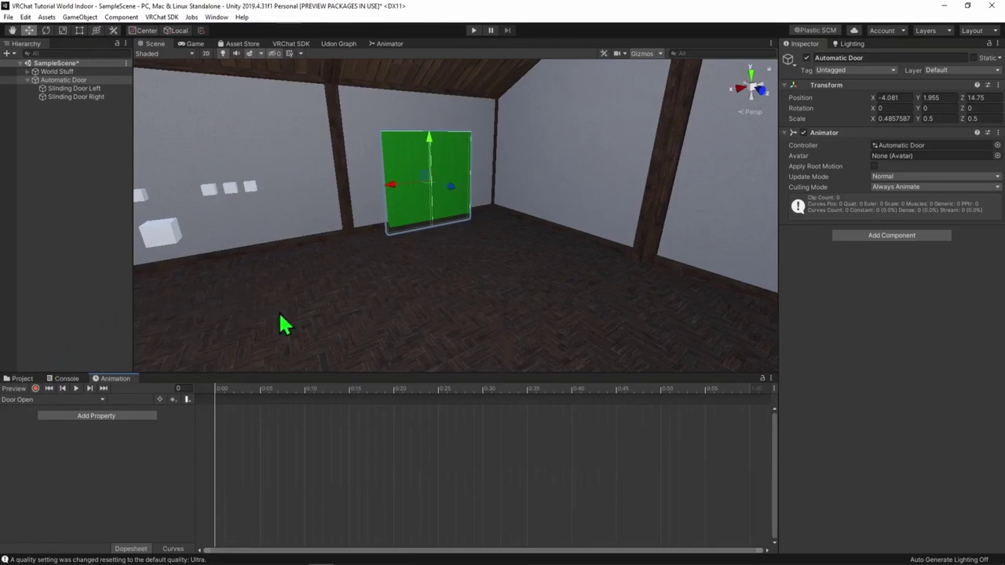
With keyframe recording on at frame 0, slide the left door open to X about 4.27 and the right door to X about -4.26.
{"action": "left_click", "coordinate": [35, 388]}
{"action": "left_click", "coordinate": [34, 388]}
{"action": "left_click", "coordinate": [34, 388]}
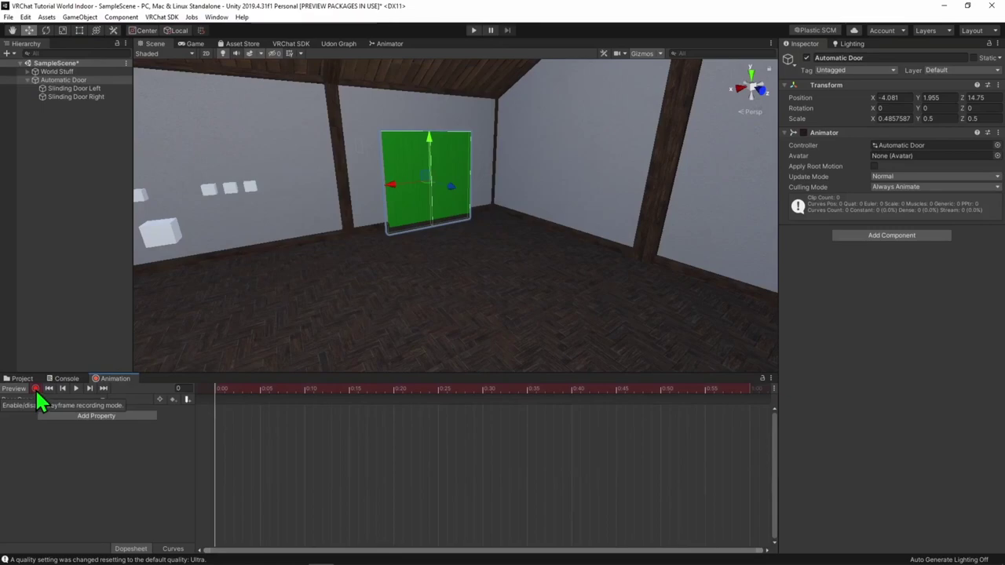
{"action": "left_click", "coordinate": [37, 387]}
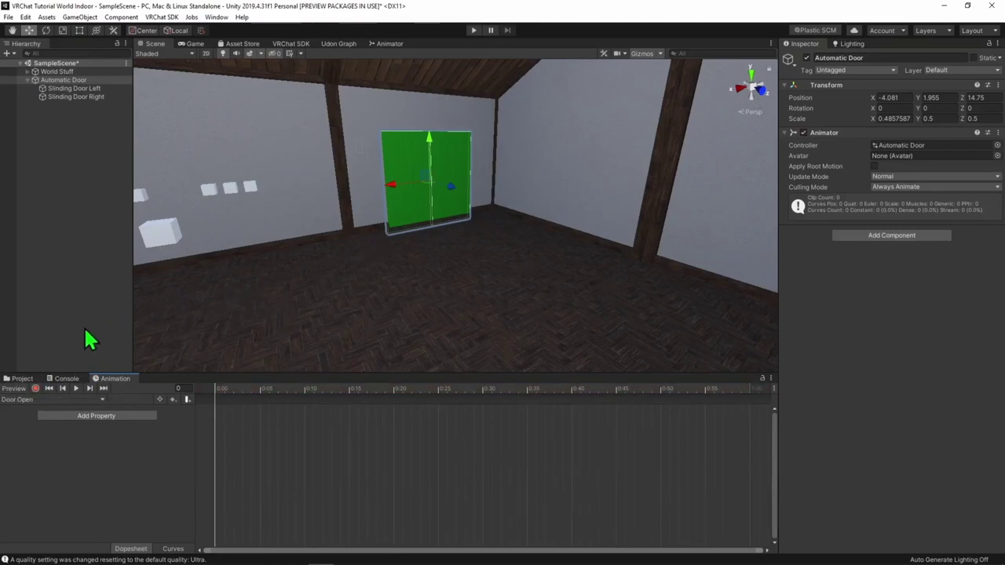
{"action": "left_click", "coordinate": [34, 387]}
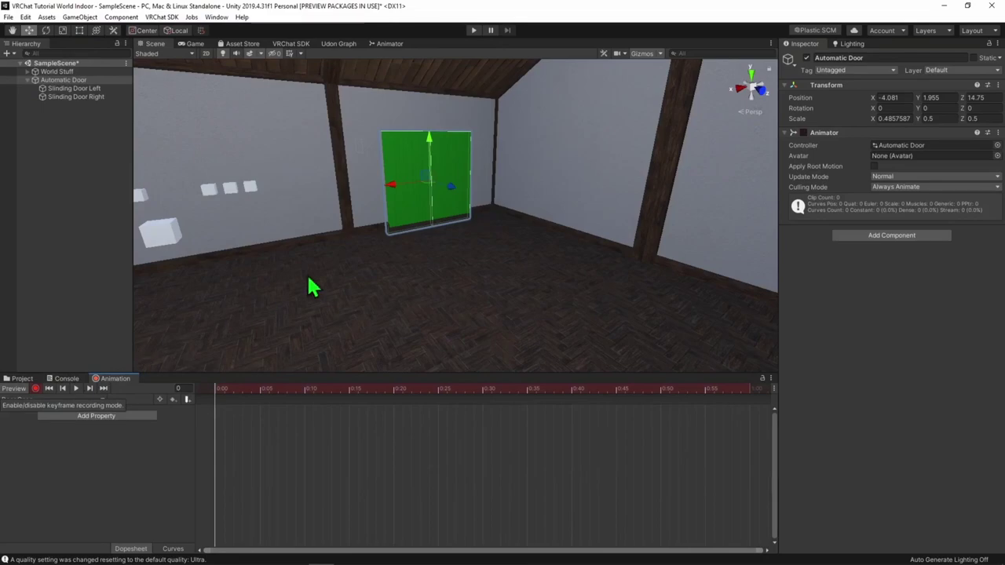
{"action": "left_click", "coordinate": [409, 198]}
{"action": "left_click_drag", "start_coordinate": [405, 201], "coordinate": [337, 197]}
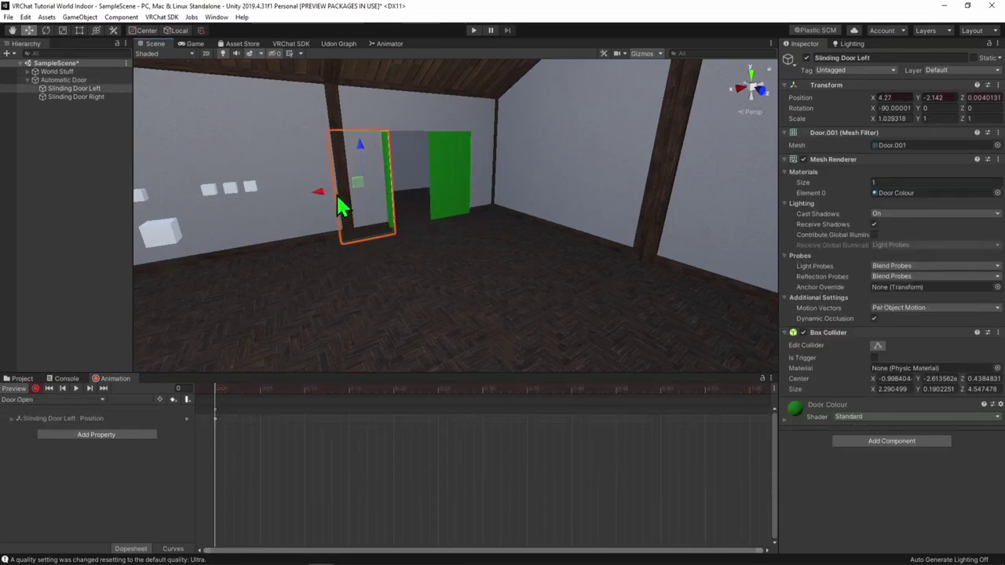
{"action": "left_click", "coordinate": [448, 202]}
{"action": "left_click_drag", "start_coordinate": [422, 188], "coordinate": [442, 182]}
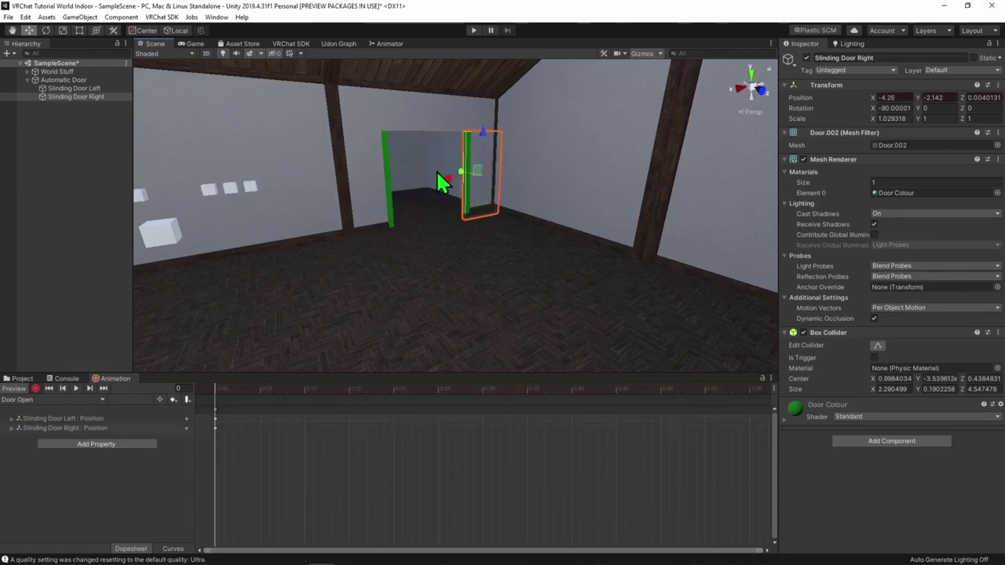
Add position keyframes for both open doors at frame 1 of the Door Open clip, matching frame 0.
{"action": "left_click", "coordinate": [207, 406]}
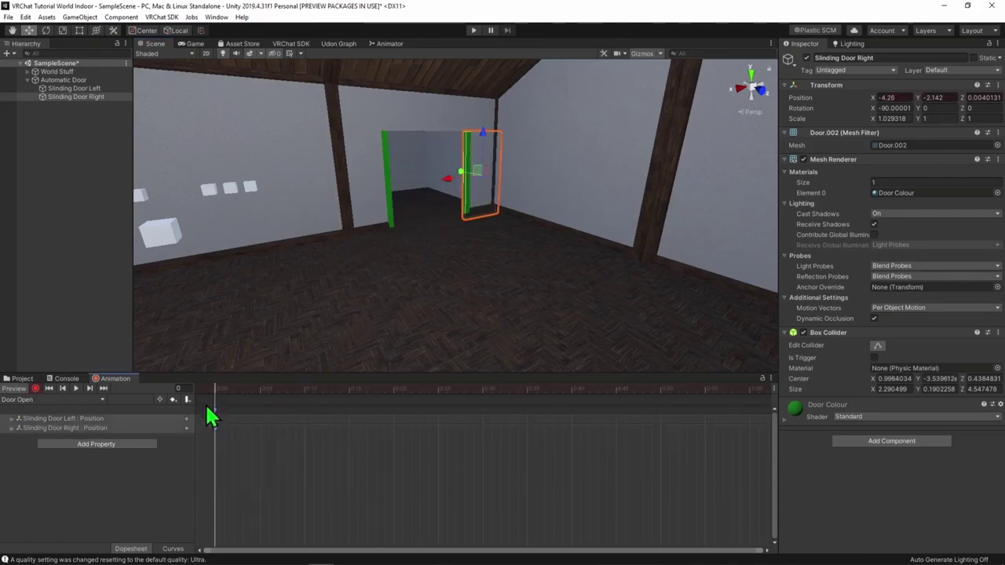
{"action": "left_click", "coordinate": [224, 390]}
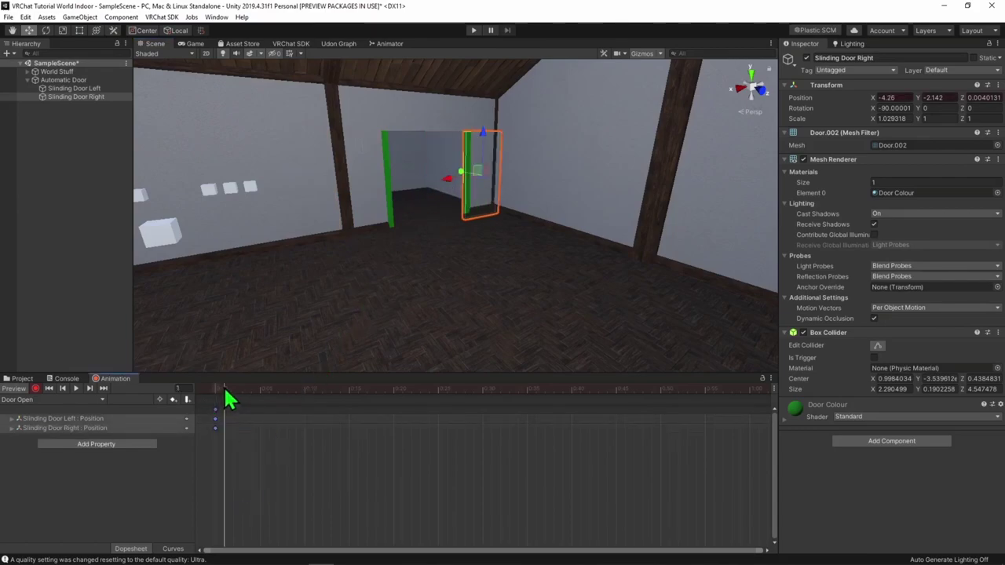
{"action": "left_click", "coordinate": [226, 396]}
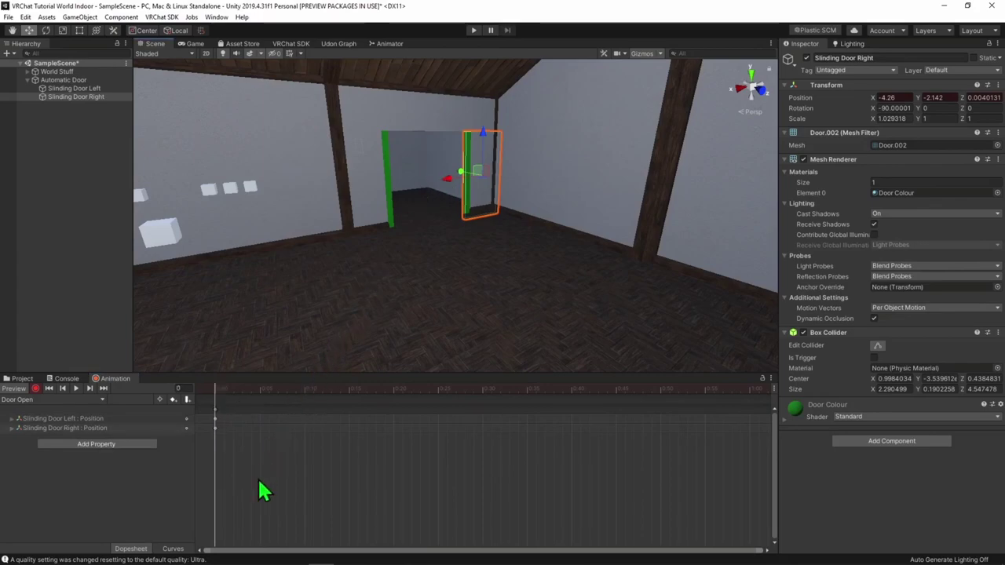
{"action": "left_click", "coordinate": [206, 406]}
{"action": "left_click", "coordinate": [225, 391]}
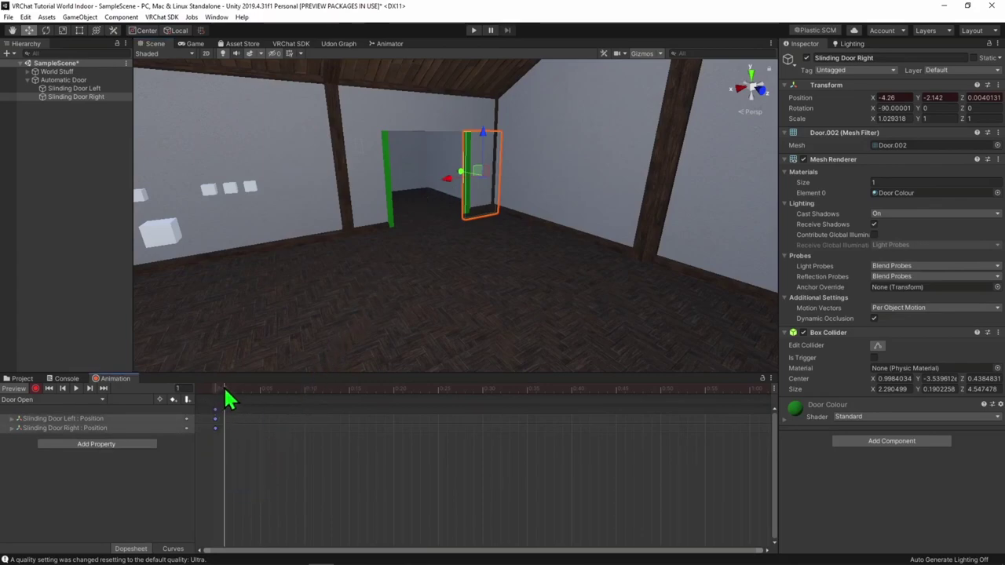
{"action": "left_click", "coordinate": [226, 397]}
{"action": "left_click_drag", "start_coordinate": [261, 499], "coordinate": [210, 407]}
{"action": "left_click_drag", "start_coordinate": [261, 499], "coordinate": [230, 453]}
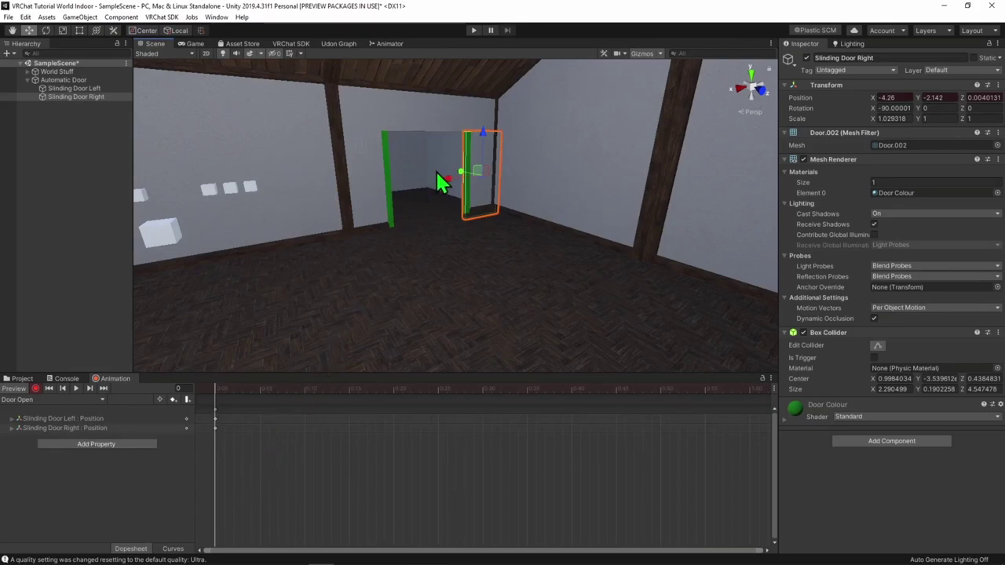
{"action": "left_click_drag", "start_coordinate": [262, 433], "coordinate": [209, 408]}
{"action": "left_click", "coordinate": [224, 390]}
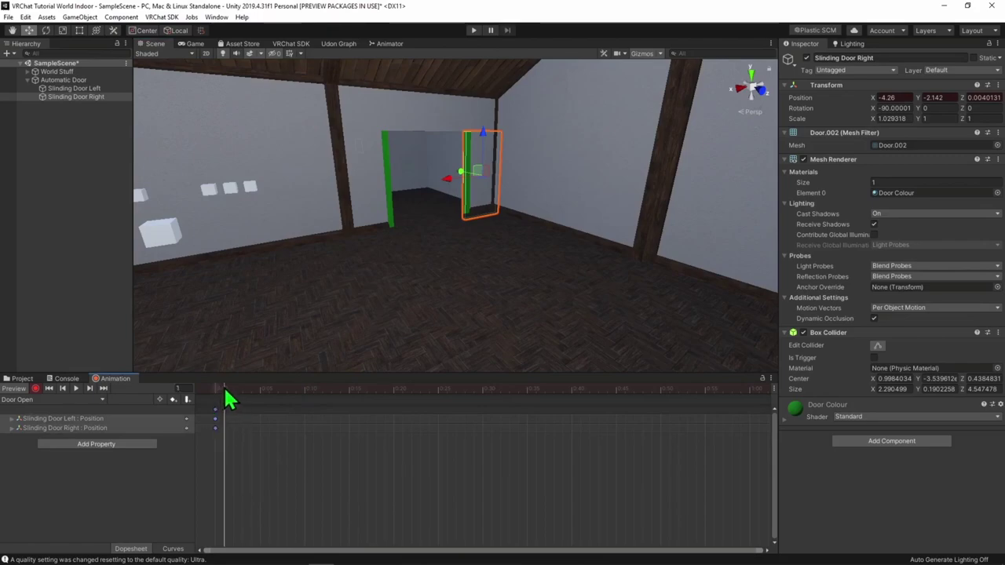
{"action": "left_click", "coordinate": [243, 423]}
{"action": "left_click", "coordinate": [173, 399]}
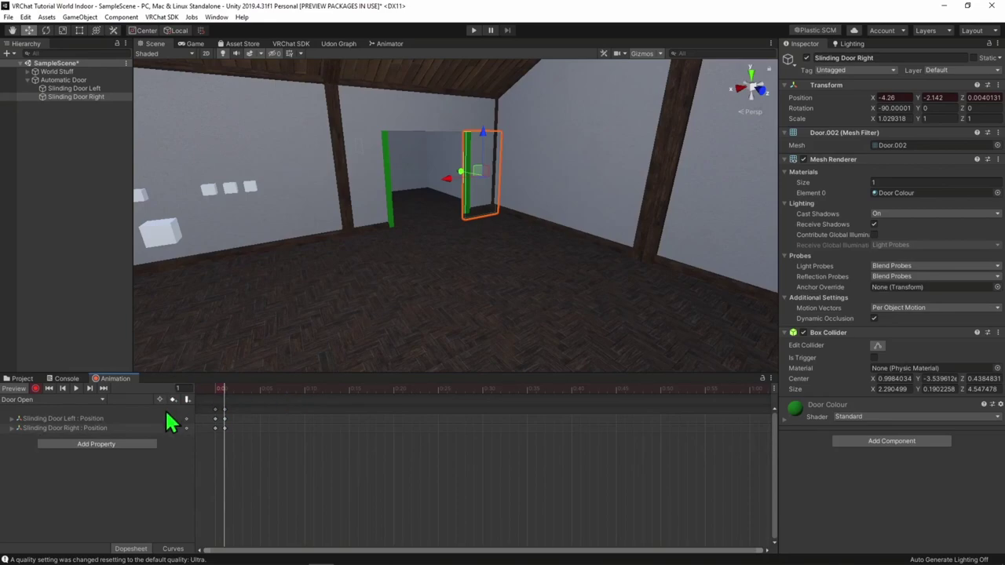
{"action": "key", "text": "ctrl+z"}
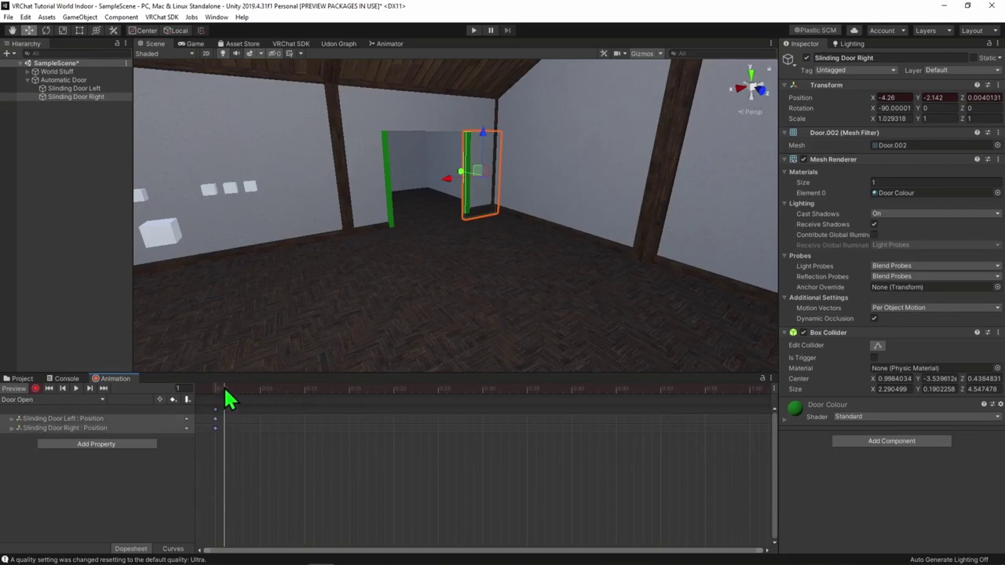
{"action": "left_click", "coordinate": [287, 442]}
{"action": "key", "text": "k"}
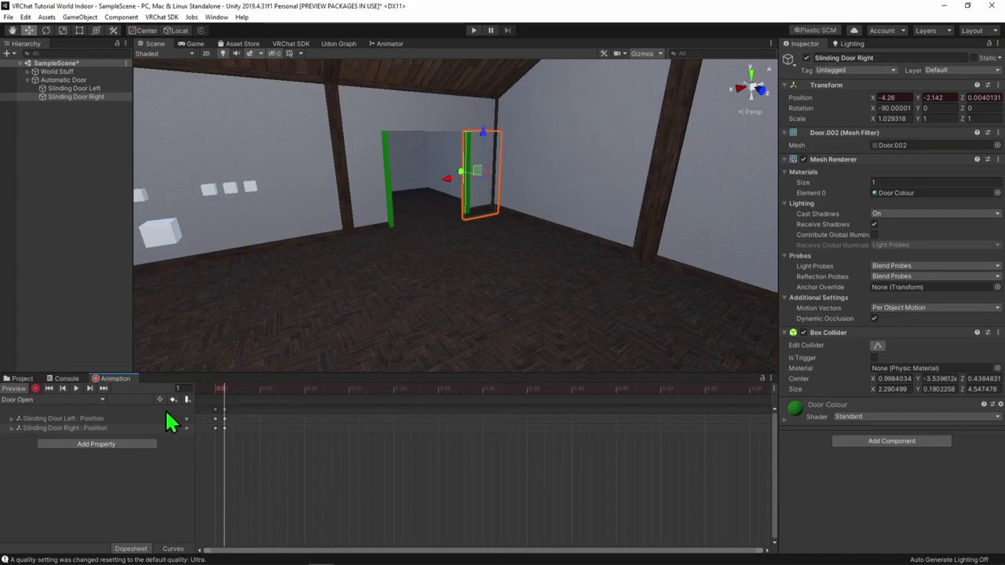
{"action": "left_click", "coordinate": [101, 399]}
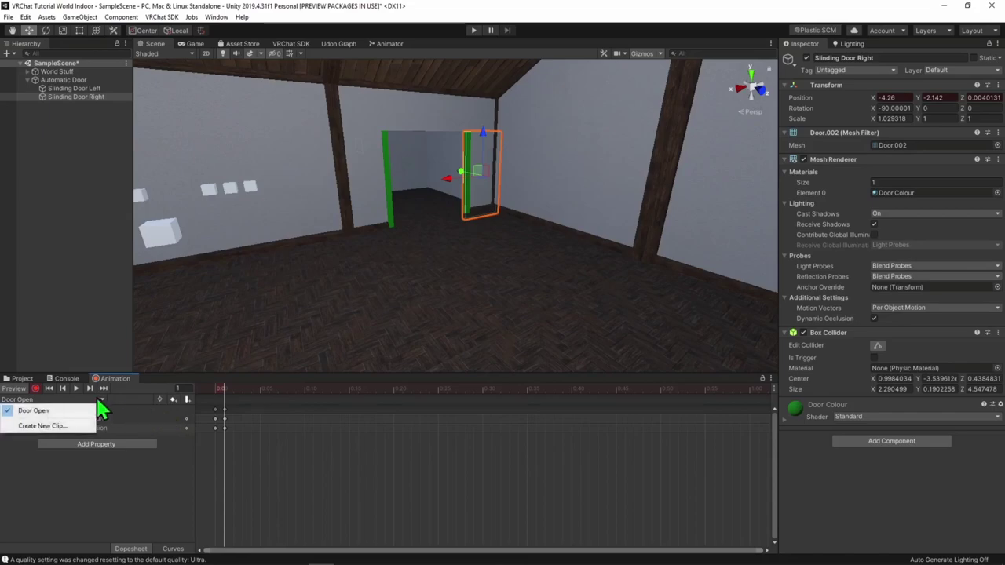
{"action": "left_click", "coordinate": [75, 426]}
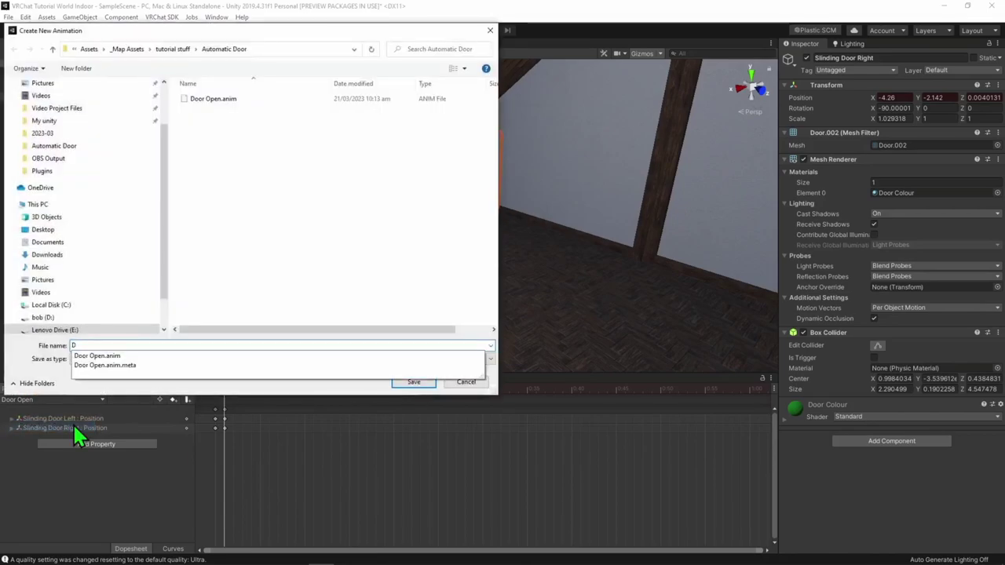
{"action": "key", "text": "Escape"}
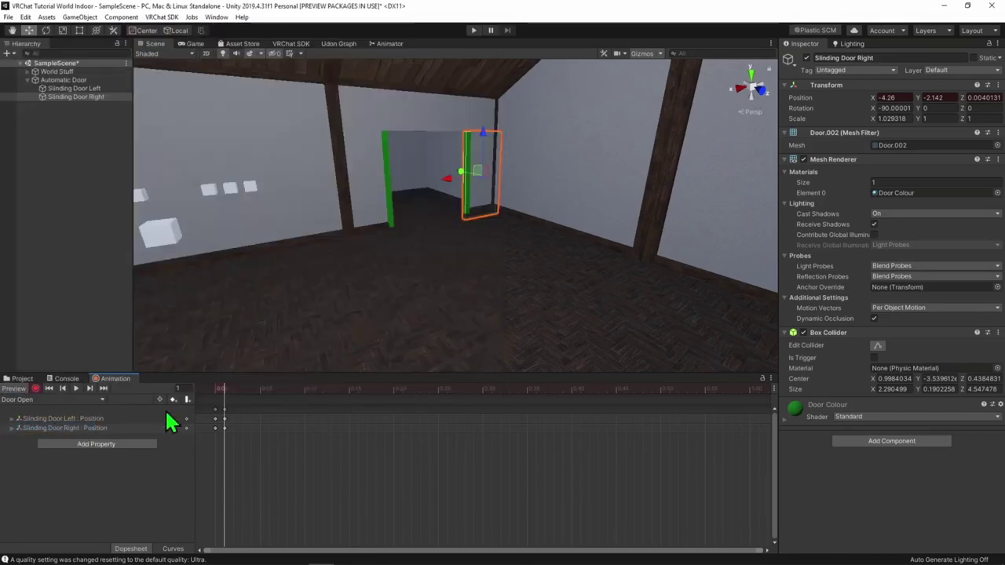
Create a second animation clip named Door Closed for the Automatic Door in the same folder.
{"action": "left_click", "coordinate": [100, 400]}
{"action": "left_click", "coordinate": [100, 400]}
{"action": "left_click", "coordinate": [101, 400]}
{"action": "left_click", "coordinate": [101, 399]}
{"action": "left_click", "coordinate": [101, 400]}
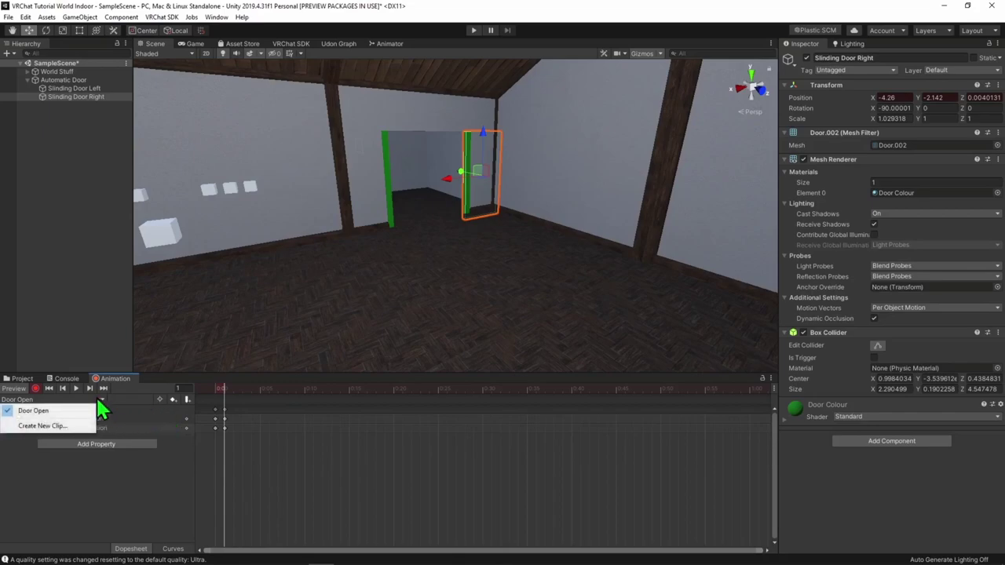
{"action": "left_click", "coordinate": [74, 426]}
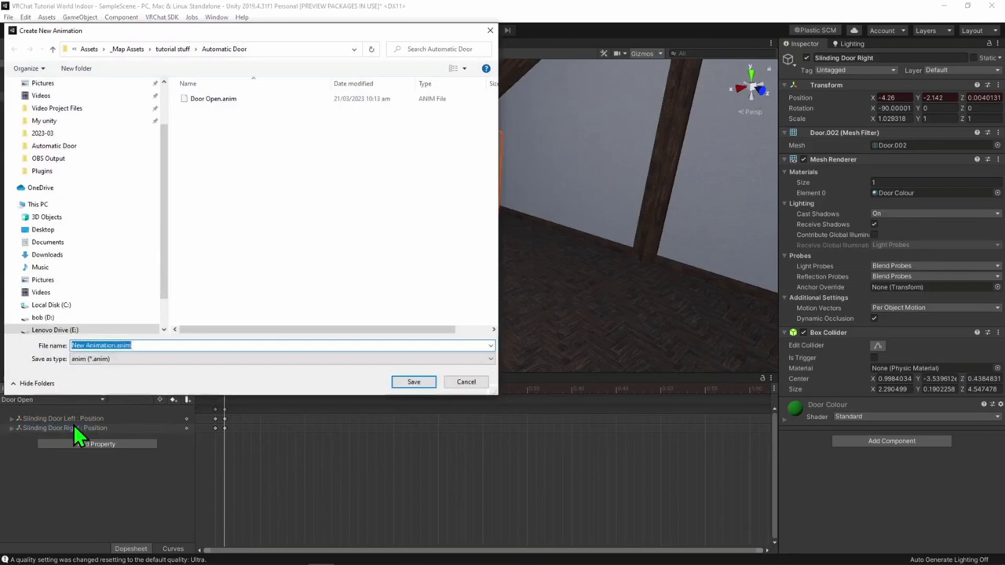
{"action": "type", "text": "Door Closed"}
{"action": "key", "text": "Return"}
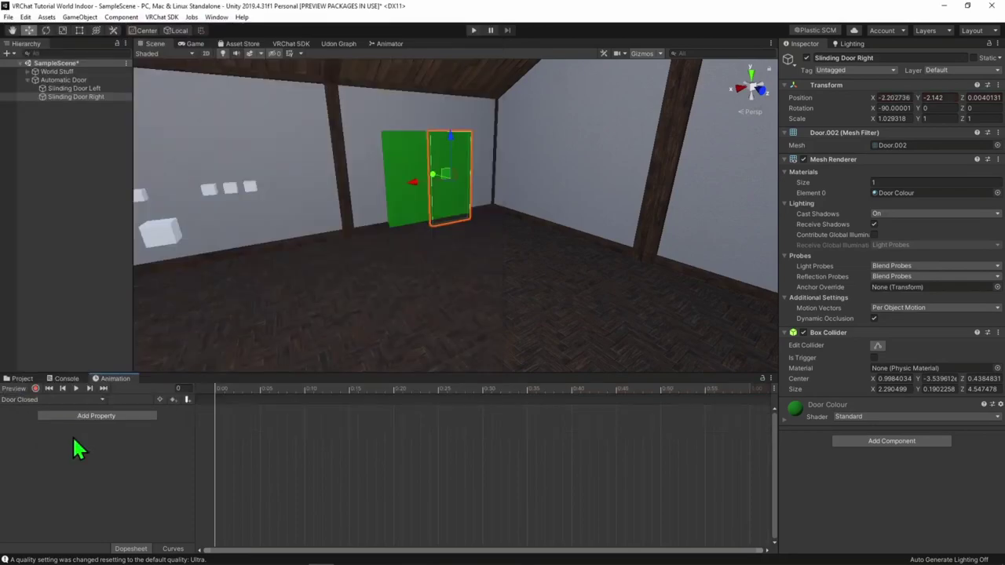
{"action": "left_click", "coordinate": [100, 400]}
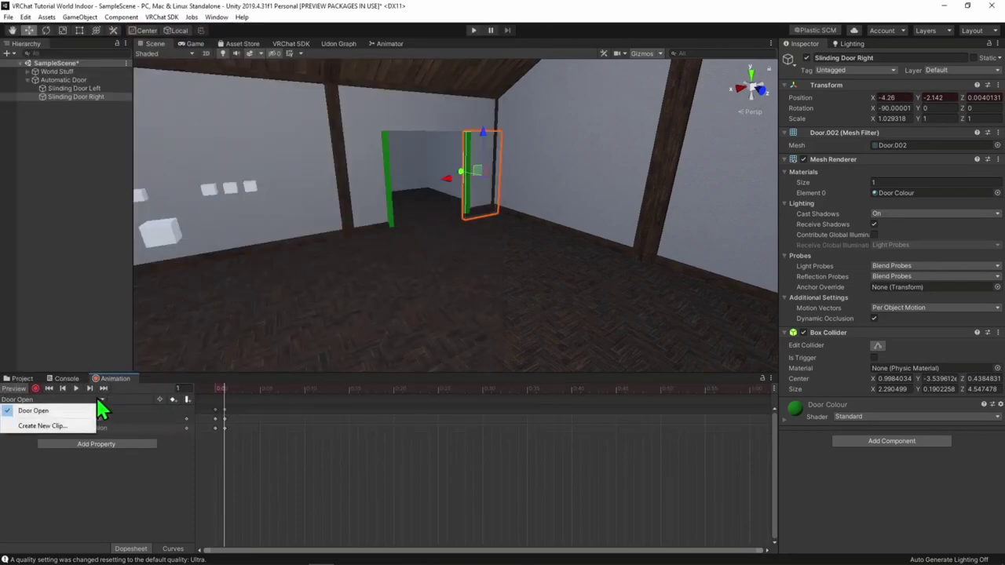
{"action": "left_click", "coordinate": [79, 425]}
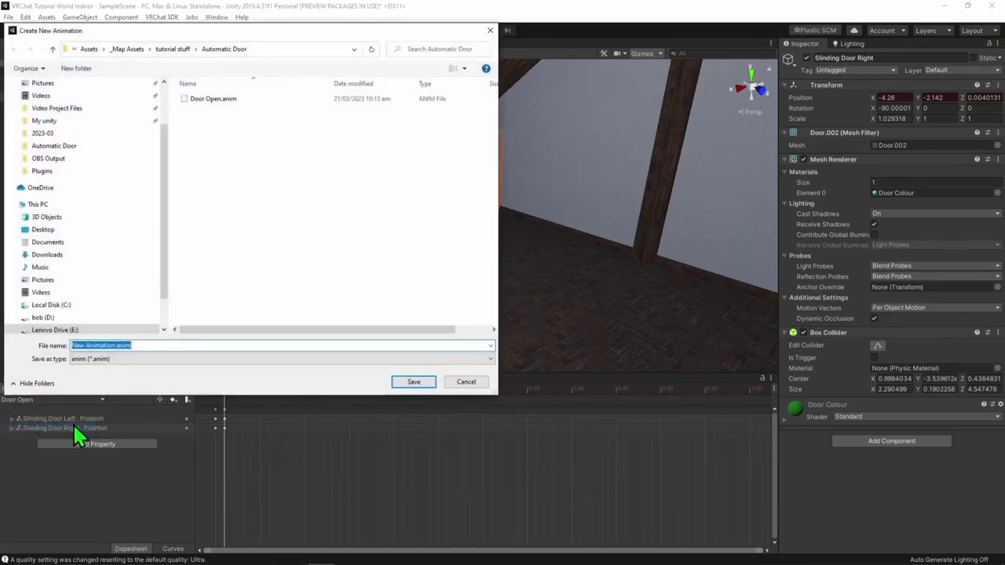
{"action": "type", "text": "Door Closed"}
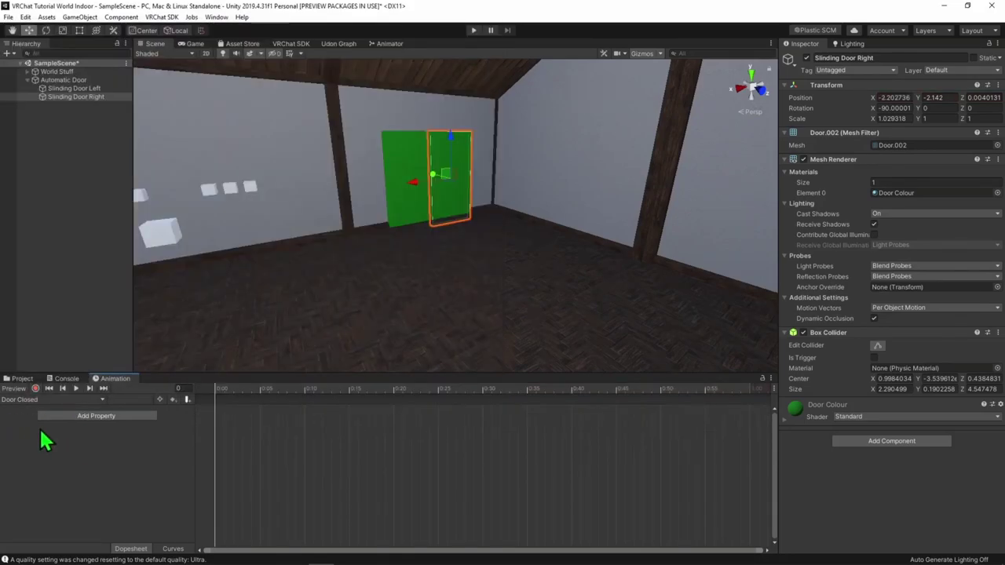
Record frame 0 position keyframes for both sliding doors in their closed positions in the Door Closed clip, with the left door at X about 2.21.
{"action": "left_click", "coordinate": [35, 388]}
{"action": "left_click_drag", "start_coordinate": [420, 188], "coordinate": [365, 190]}
{"action": "left_click", "coordinate": [392, 187]}
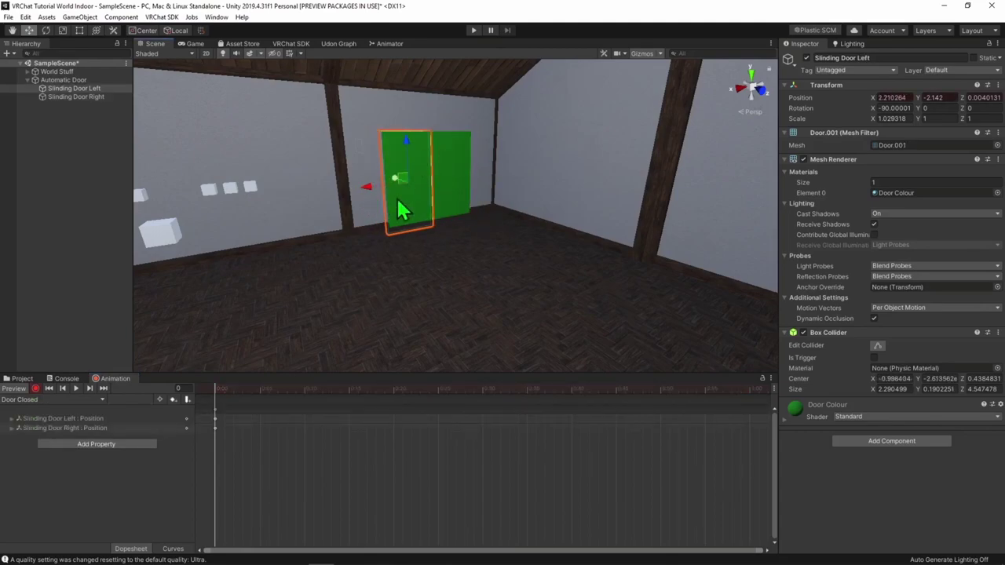
{"action": "left_click", "coordinate": [436, 199]}
{"action": "left_click", "coordinate": [35, 388]}
{"action": "left_click_drag", "start_coordinate": [421, 188], "coordinate": [367, 193]}
{"action": "left_click", "coordinate": [393, 187]}
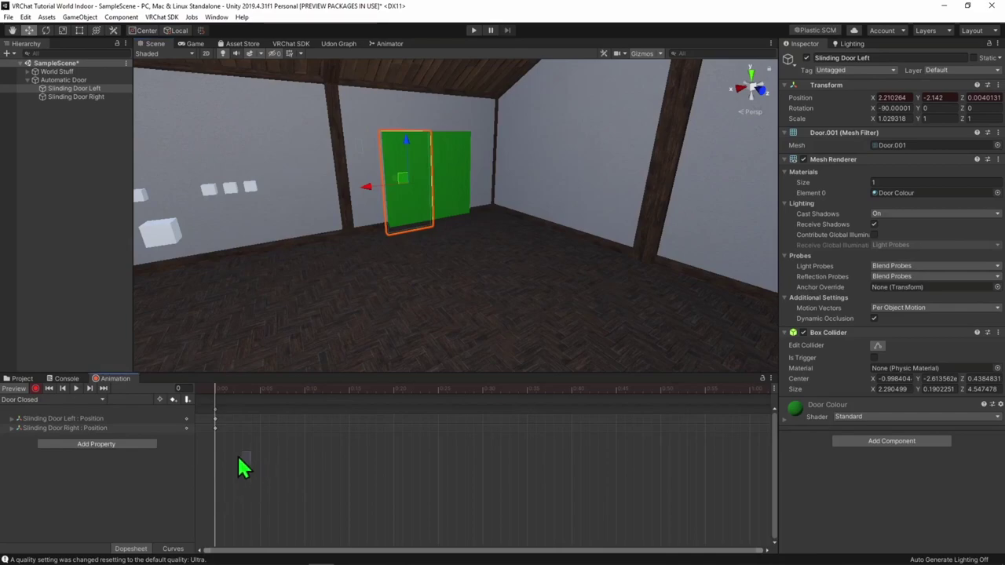
Try copying both doors' closed-position keyframes from frame 0 to frame 1 of the Door Closed clip, and undo the paste.
{"action": "left_click_drag", "start_coordinate": [247, 473], "coordinate": [205, 405]}
{"action": "left_click", "coordinate": [226, 390]}
{"action": "key", "text": "ctrl+c"}
{"action": "key", "text": "ctrl+v"}
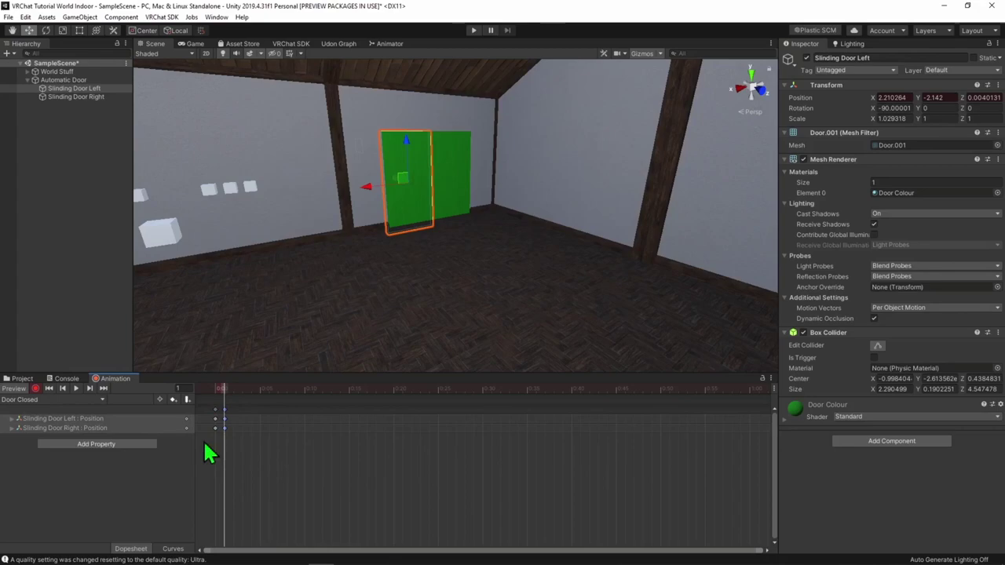
{"action": "key", "text": "ctrl+z"}
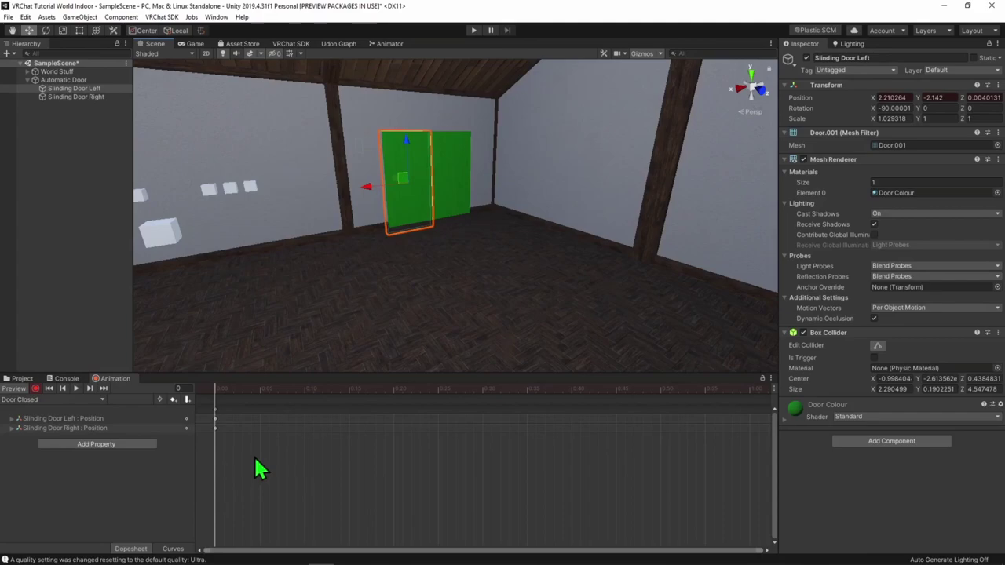
Copy both sliding doors' position keyframes from frame 0 to frame 1 of the Door Closed clip.
{"action": "left_click_drag", "start_coordinate": [235, 464], "coordinate": [204, 405]}
{"action": "key", "text": "ctrl+c"}
{"action": "key", "text": "period"}
{"action": "key", "text": "ctrl+v"}
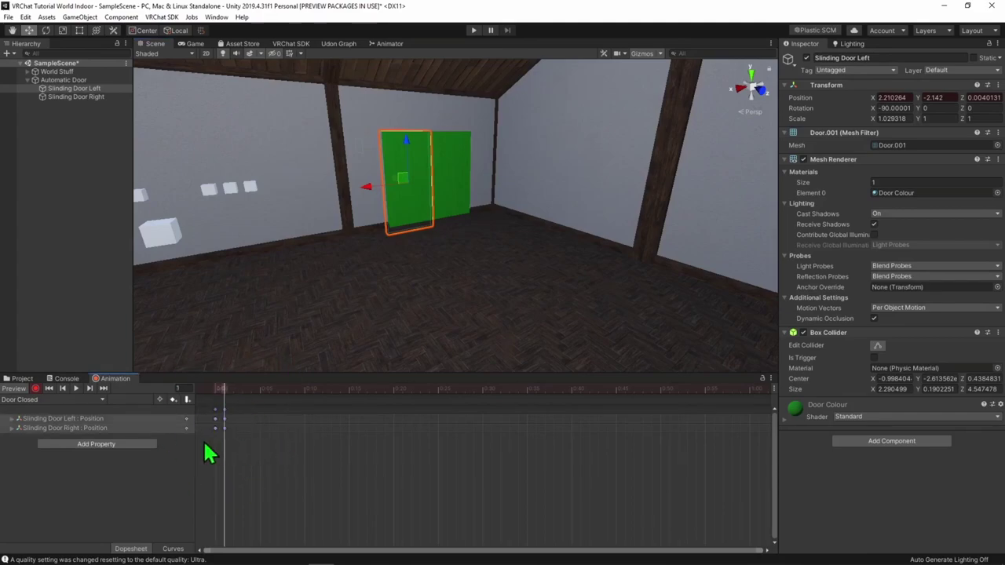
Turn off Loop Time for the Door Closed and Door Open animation clips in the Automatic Door folder.
{"action": "left_click", "coordinate": [19, 380]}
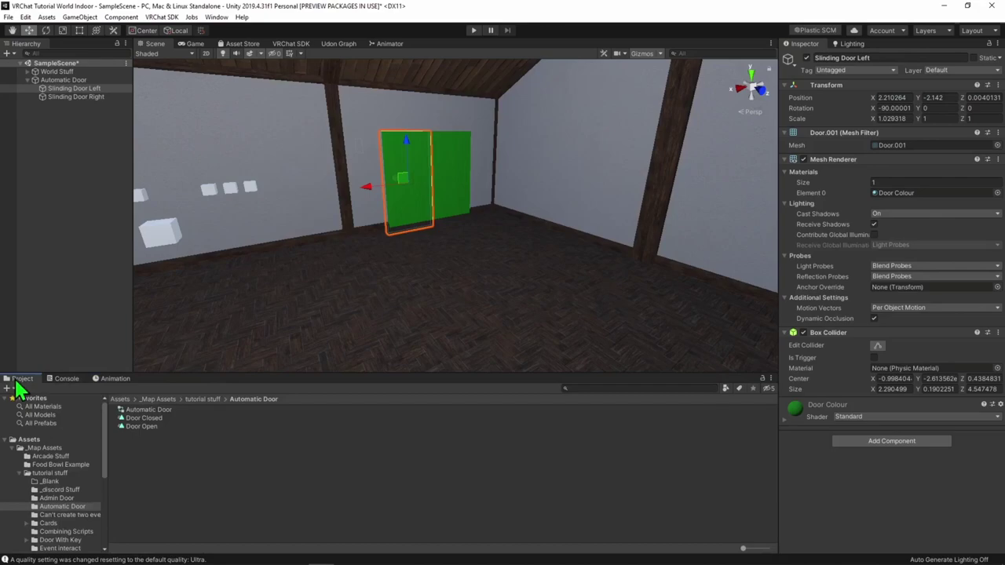
{"action": "left_click", "coordinate": [150, 419]}
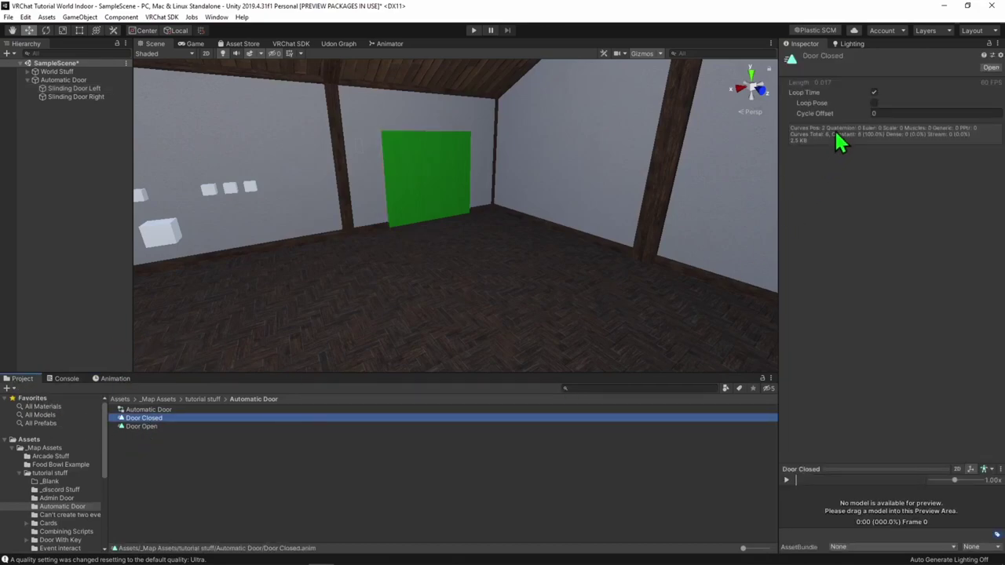
{"action": "key", "text": "ctrl+z"}
{"action": "left_click", "coordinate": [144, 419]}
{"action": "key", "text": "ctrl+z"}
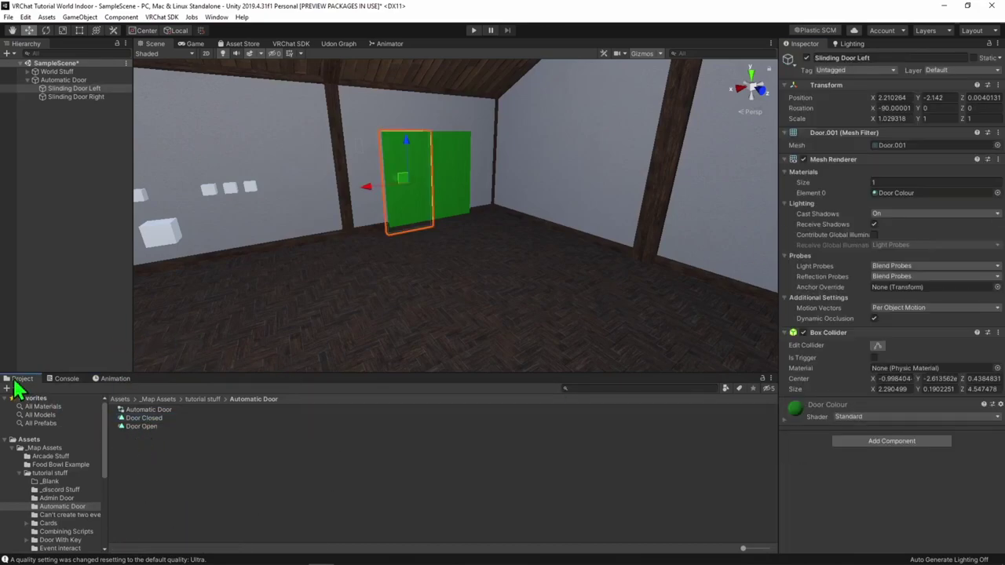
{"action": "left_click", "coordinate": [146, 419]}
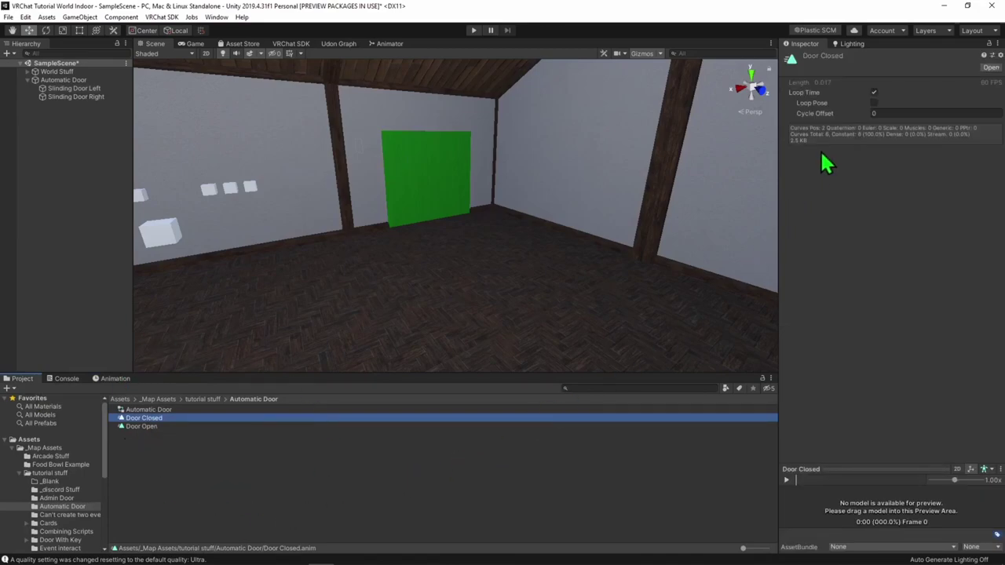
{"action": "key", "text": "ctrl+z"}
{"action": "left_click", "coordinate": [144, 418]}
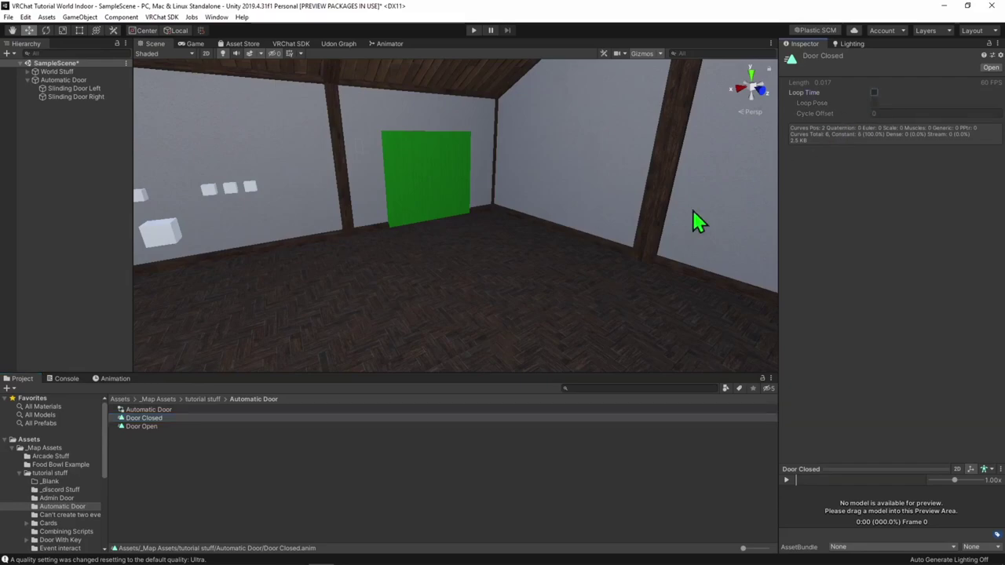
{"action": "left_click", "coordinate": [141, 427]}
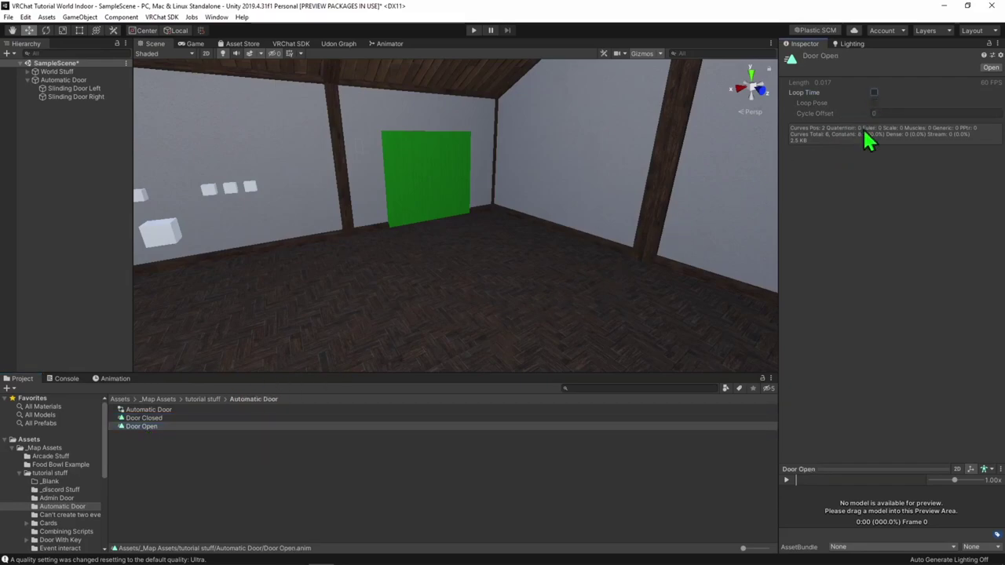
{"action": "left_click", "coordinate": [351, 477]}
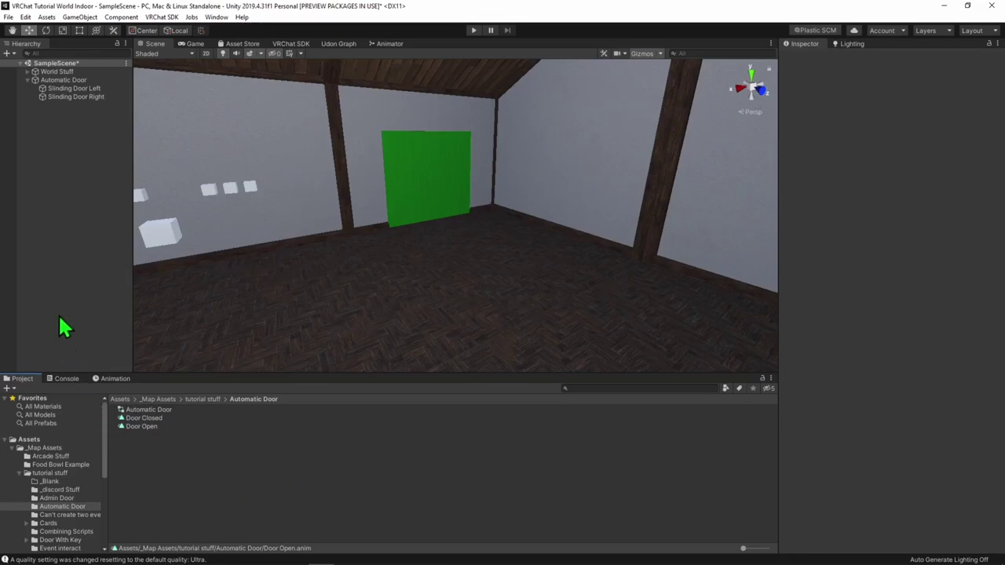
Open the Automatic Door object's animator controller and align the Door Open state above Door Closed.
{"action": "left_click", "coordinate": [70, 80]}
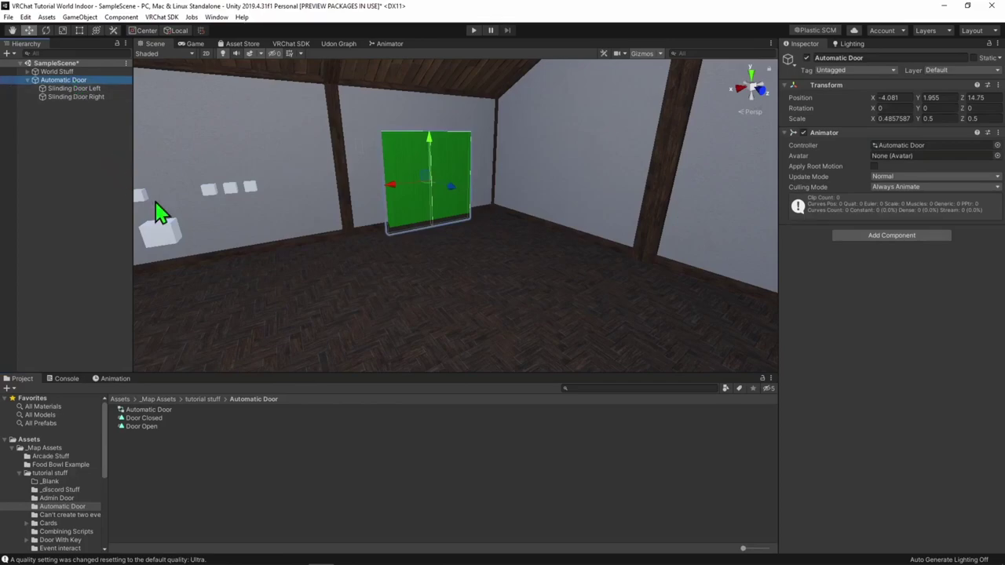
{"action": "double_click", "coordinate": [901, 146]}
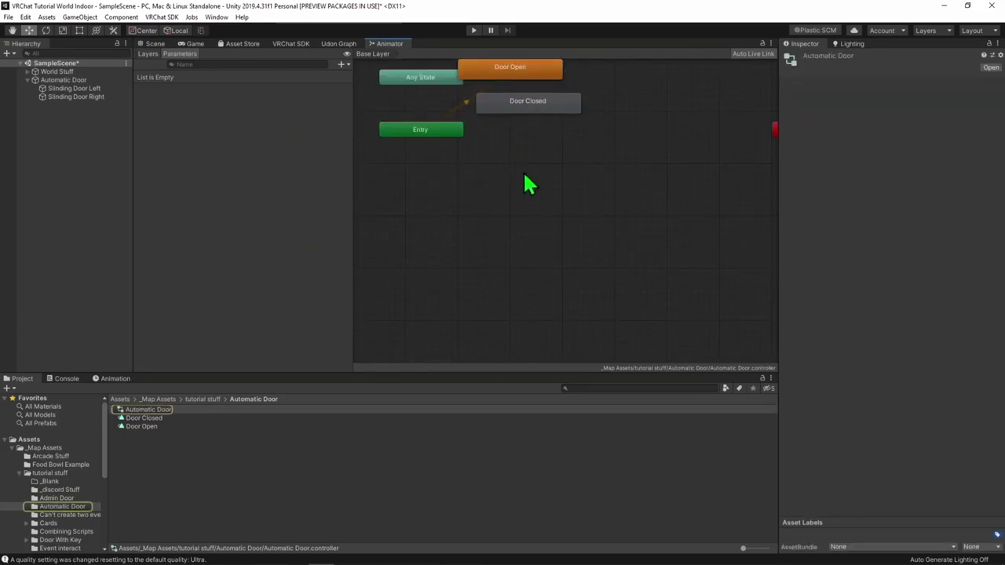
{"action": "middle_click_drag", "start_coordinate": [519, 162], "coordinate": [510, 253]}
{"action": "left_click", "coordinate": [496, 168]}
{"action": "left_click_drag", "start_coordinate": [496, 168], "coordinate": [543, 173]}
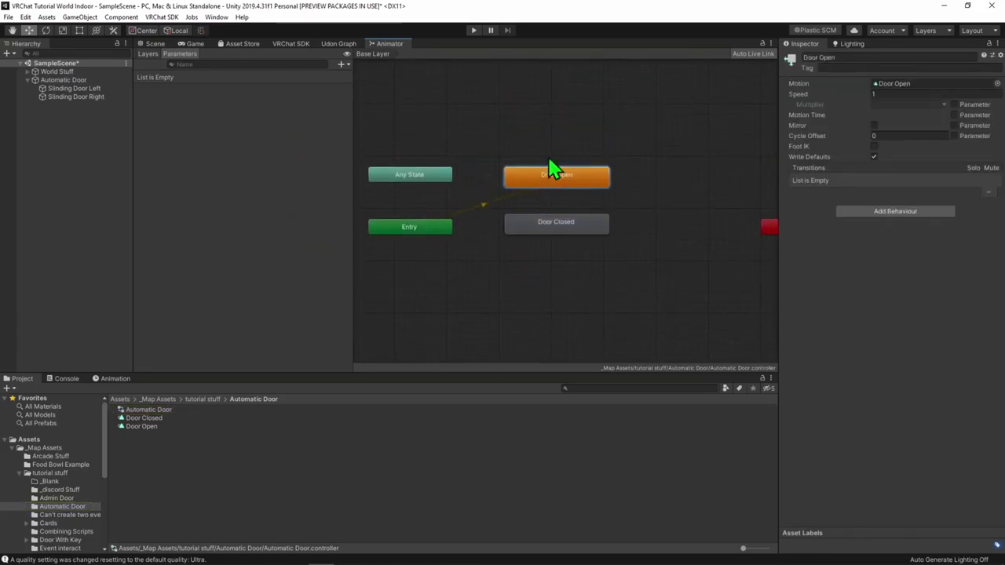
{"action": "left_click", "coordinate": [479, 252]}
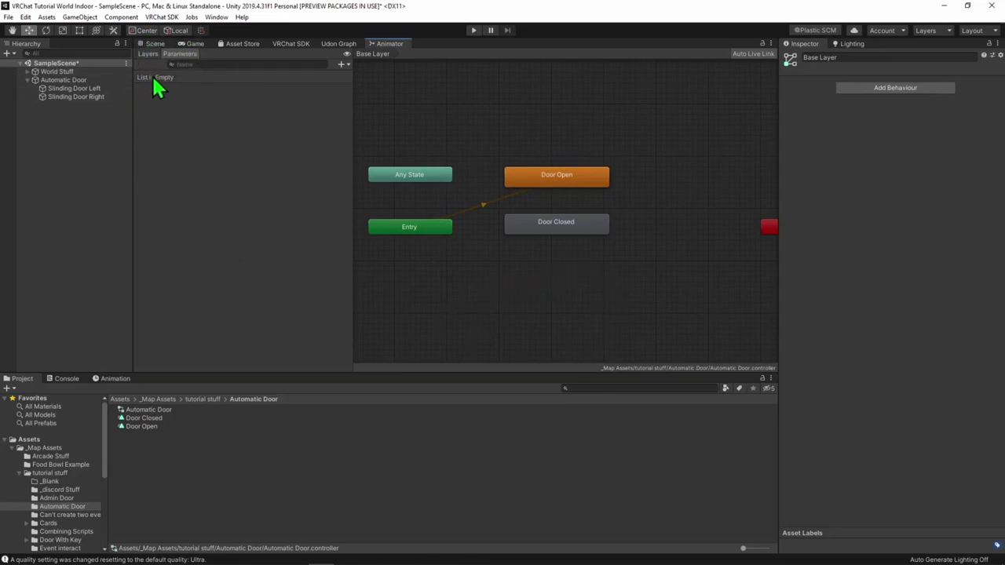
{"action": "left_click", "coordinate": [341, 63]}
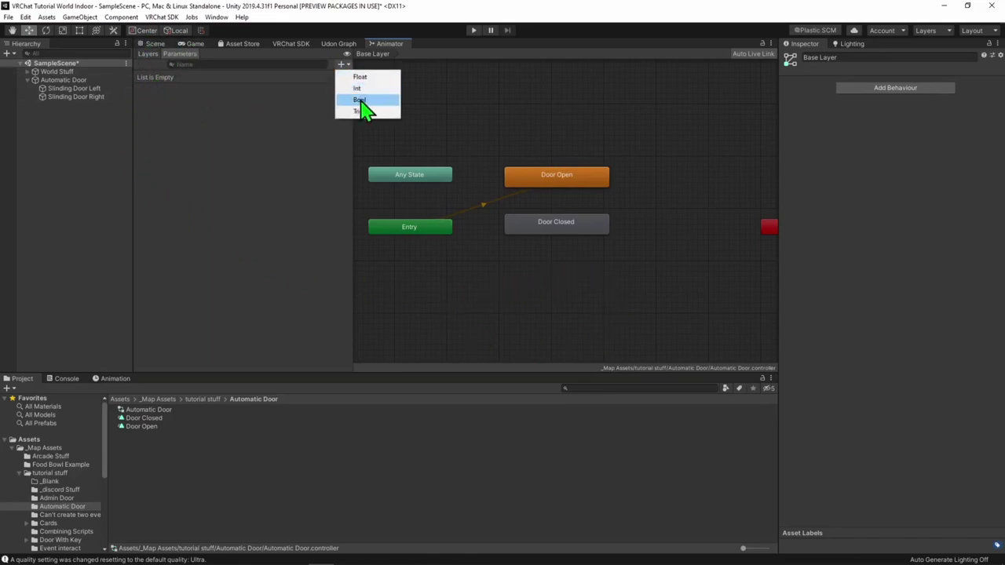
{"action": "left_click", "coordinate": [574, 134]}
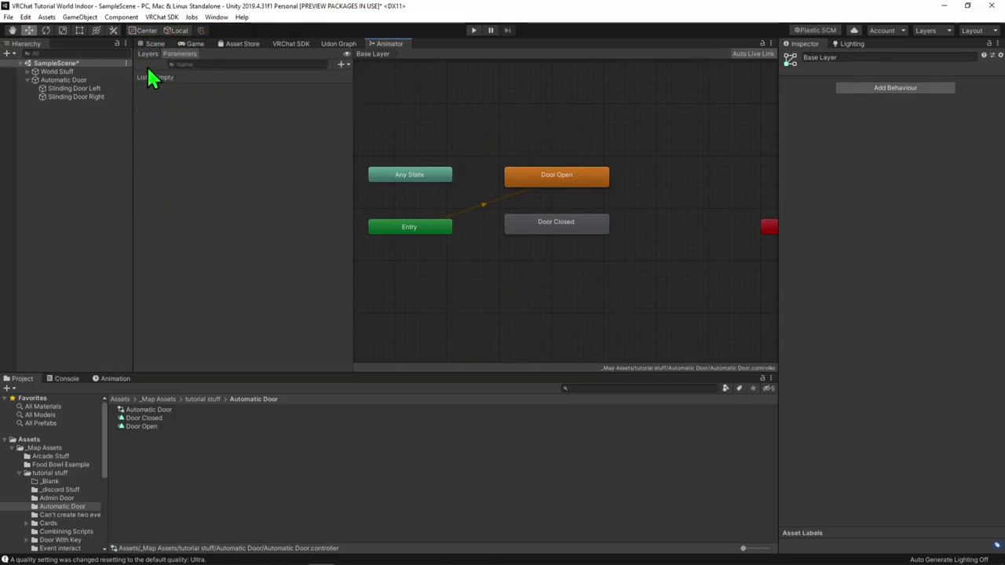
{"action": "left_click", "coordinate": [341, 63]}
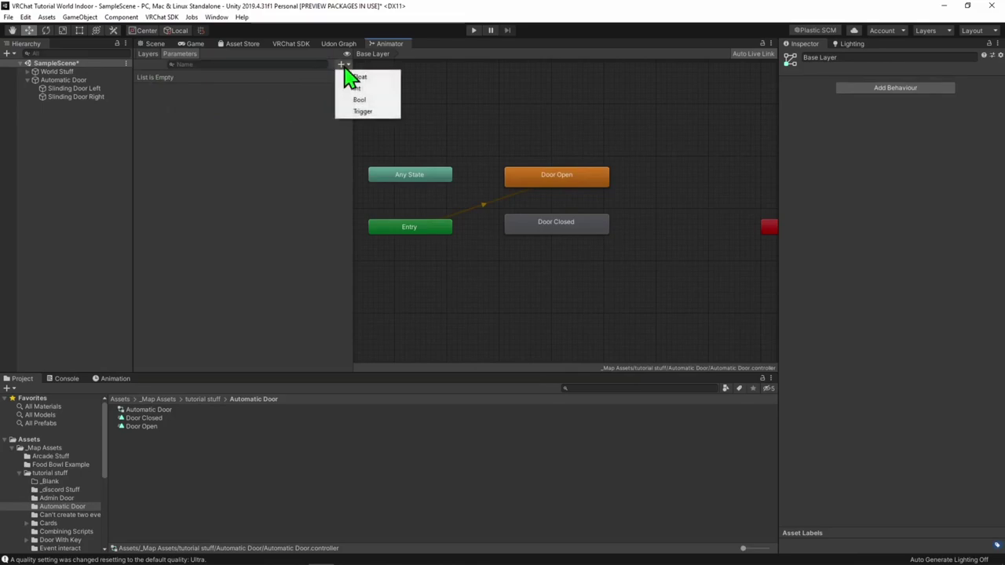
{"action": "left_click", "coordinate": [476, 146]}
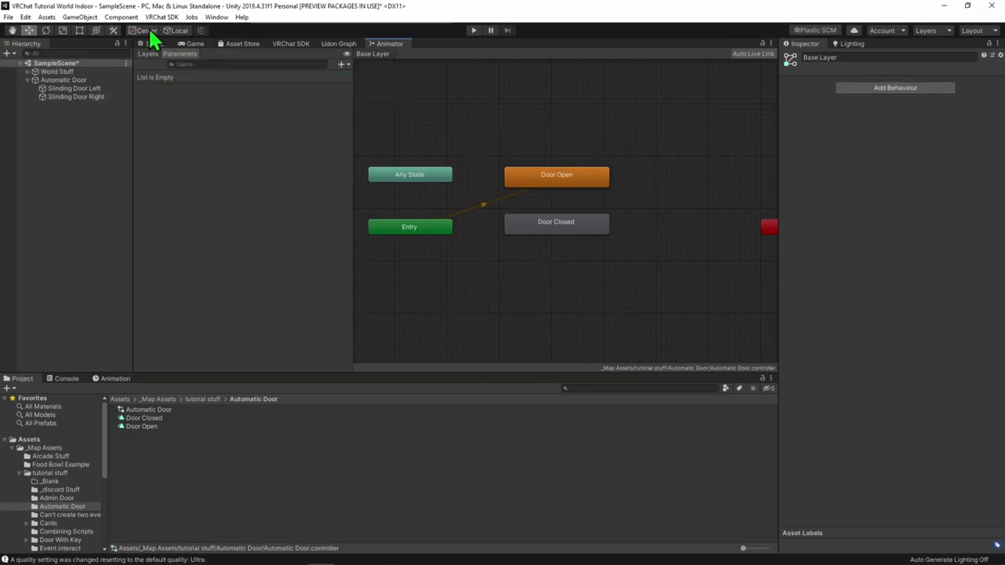
Add a Bool parameter named IsOpen to the Automatic Door animator controller.
{"action": "left_click", "coordinate": [340, 64]}
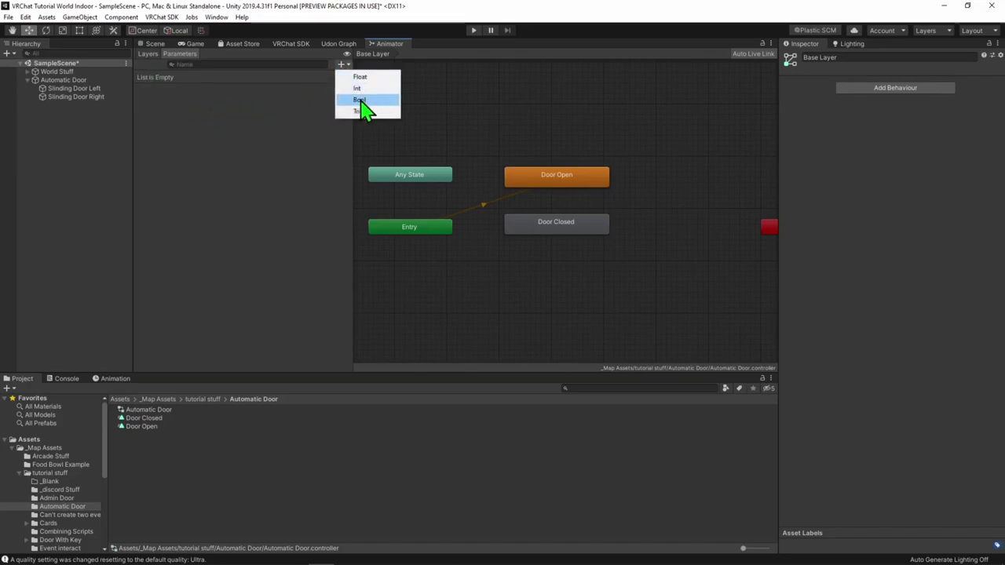
{"action": "left_click", "coordinate": [361, 100]}
{"action": "type", "text": "IsOpen"}
{"action": "key", "text": "Return"}
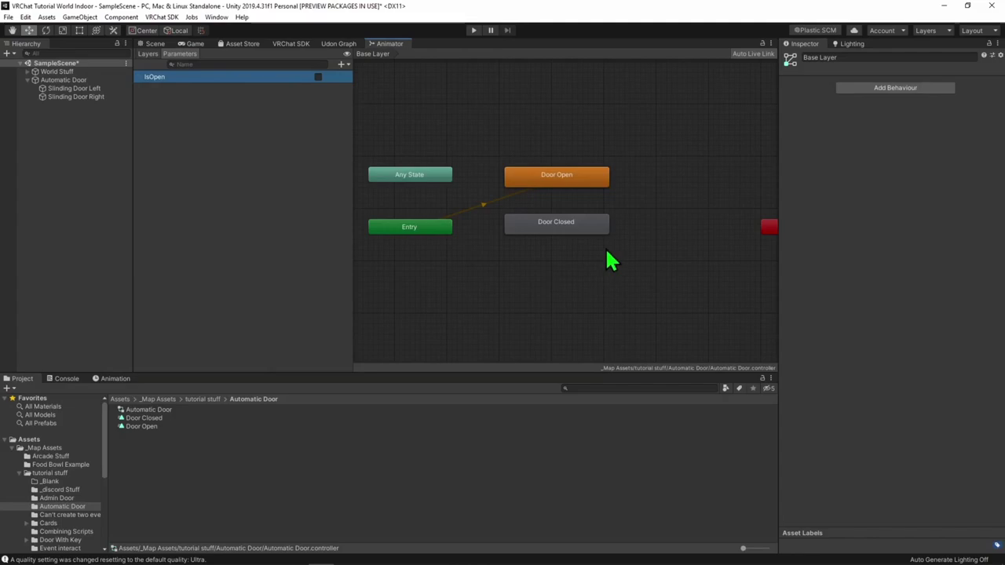
Try setting Door Closed as the layer default state, and undo the change.
{"action": "left_click", "coordinate": [548, 229]}
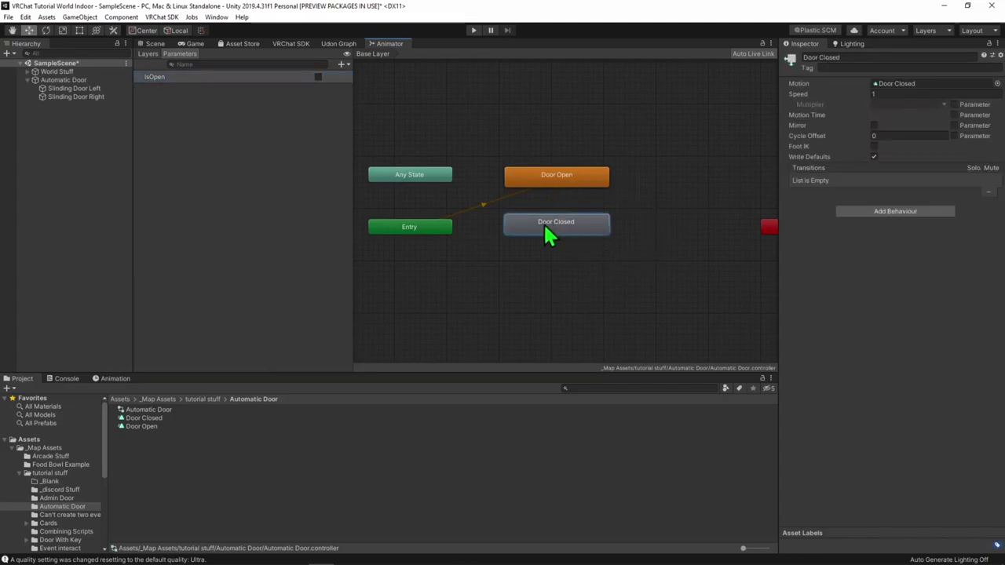
{"action": "right_click", "coordinate": [549, 237]}
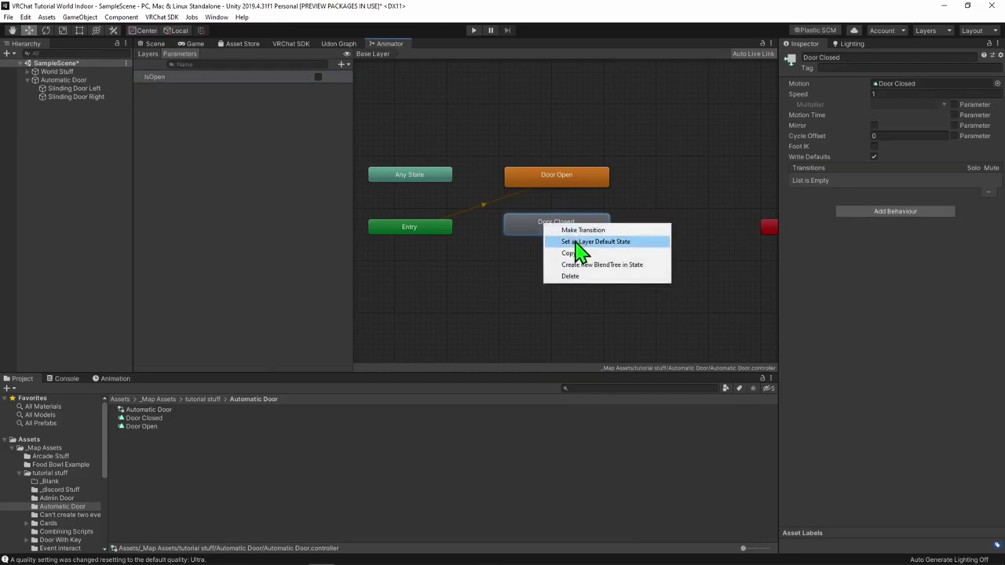
{"action": "left_click", "coordinate": [580, 242]}
{"action": "right_click", "coordinate": [586, 225]}
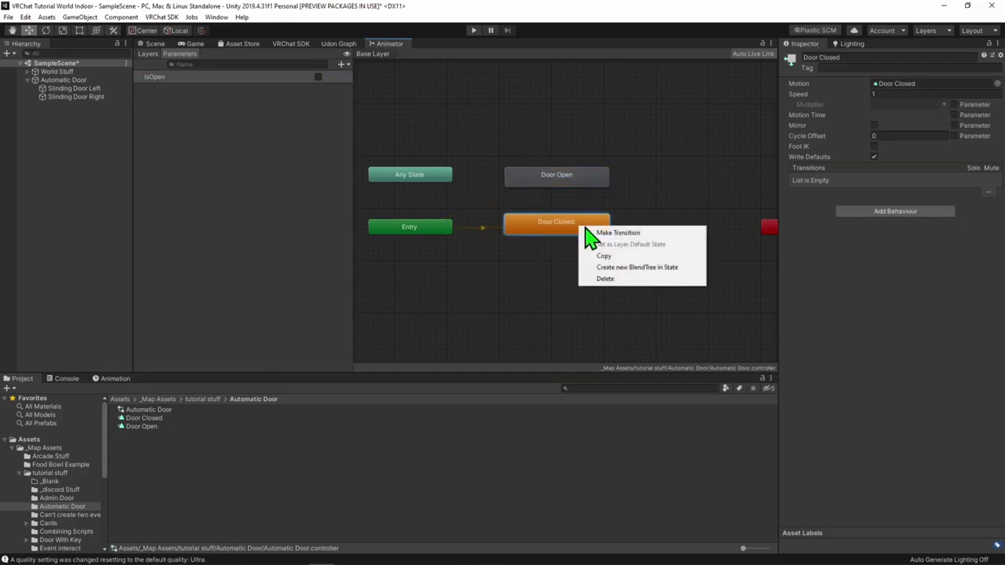
{"action": "left_click", "coordinate": [611, 259]}
{"action": "key", "text": "ctrl+z"}
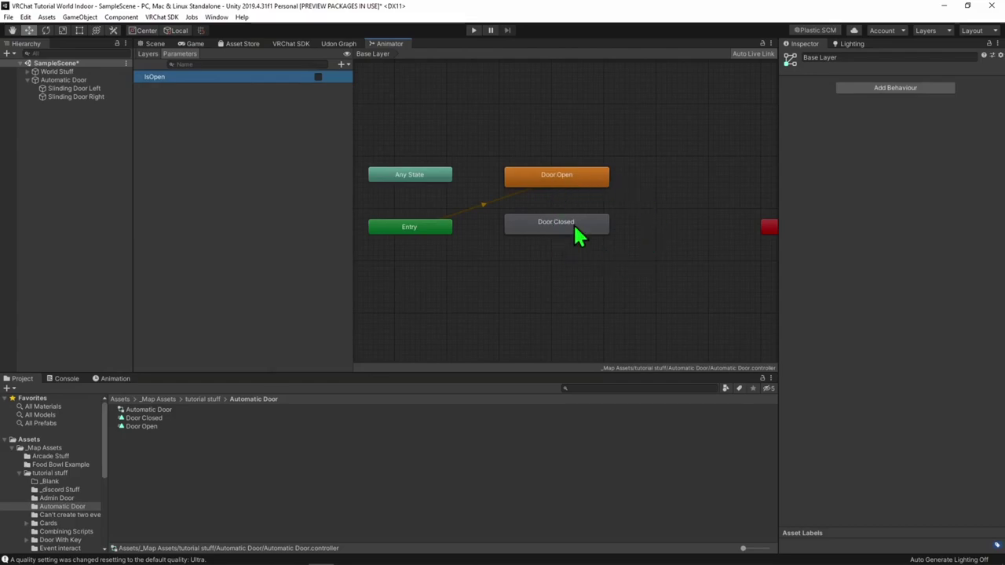
Set the Door Closed state as the layer default state.
{"action": "left_click", "coordinate": [547, 230]}
{"action": "right_click", "coordinate": [549, 237]}
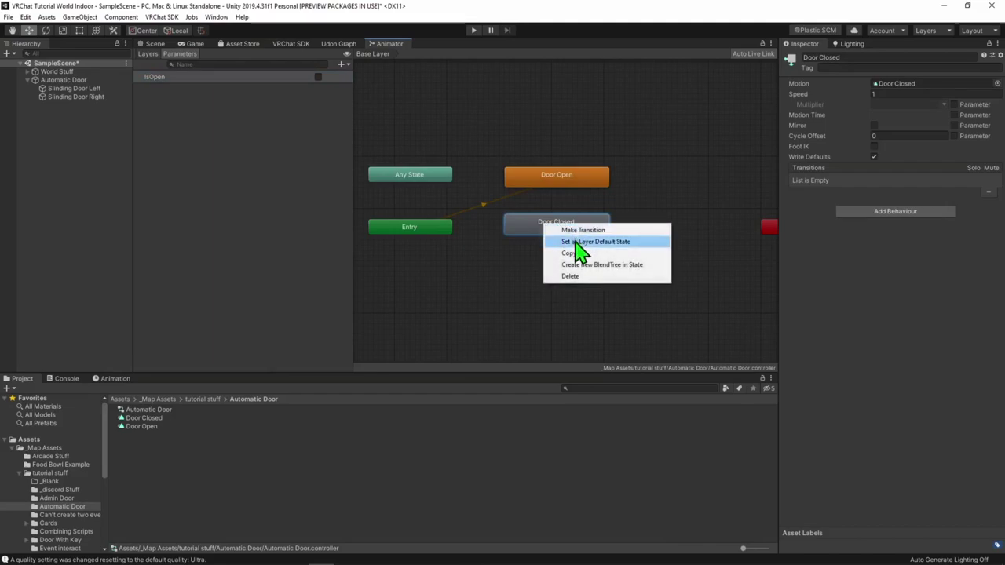
{"action": "left_click", "coordinate": [575, 242]}
Create transitions in both directions between Door Closed and Door Open, and select the one leading to Door Open.
{"action": "right_click", "coordinate": [586, 225]}
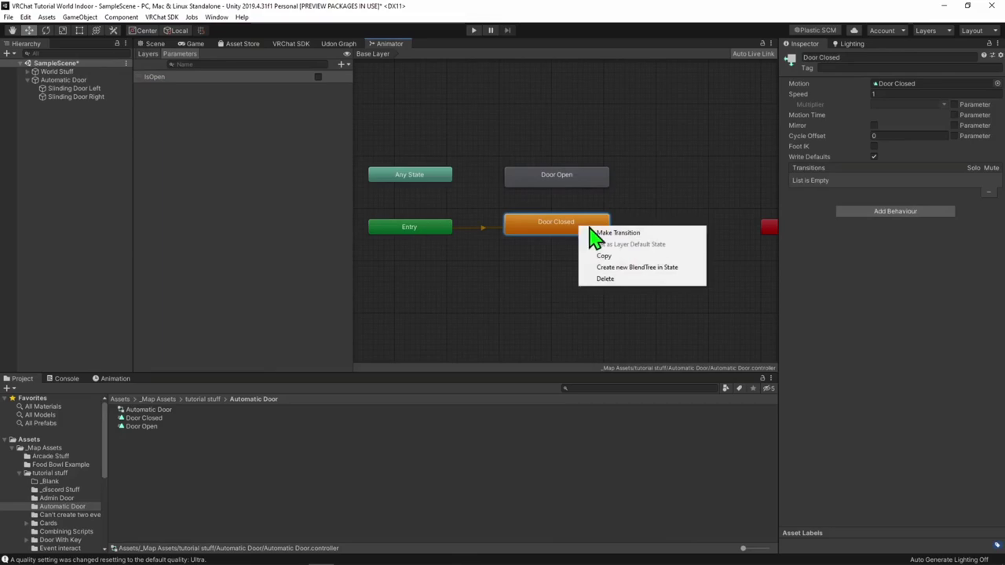
{"action": "left_click", "coordinate": [601, 233]}
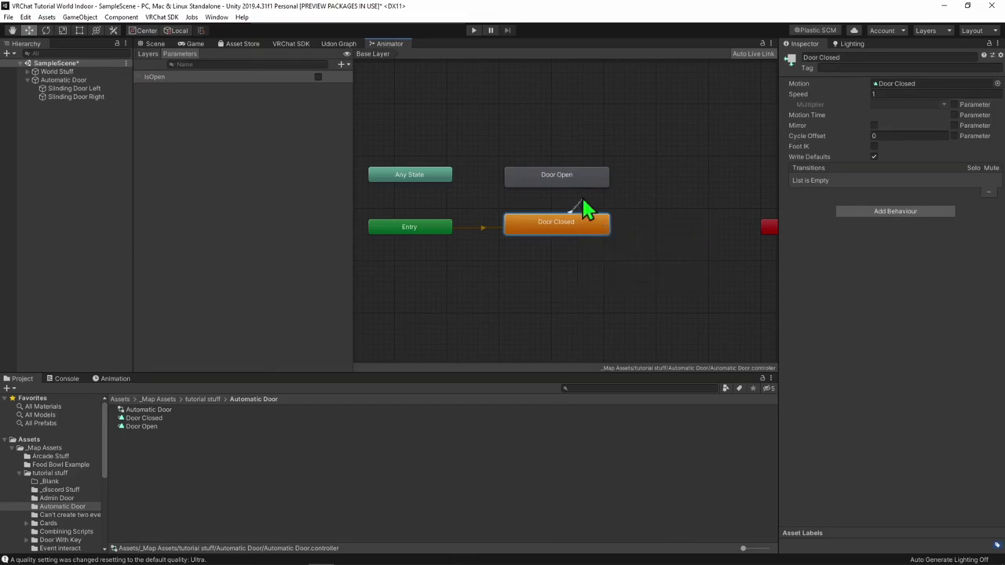
{"action": "left_click", "coordinate": [567, 166]}
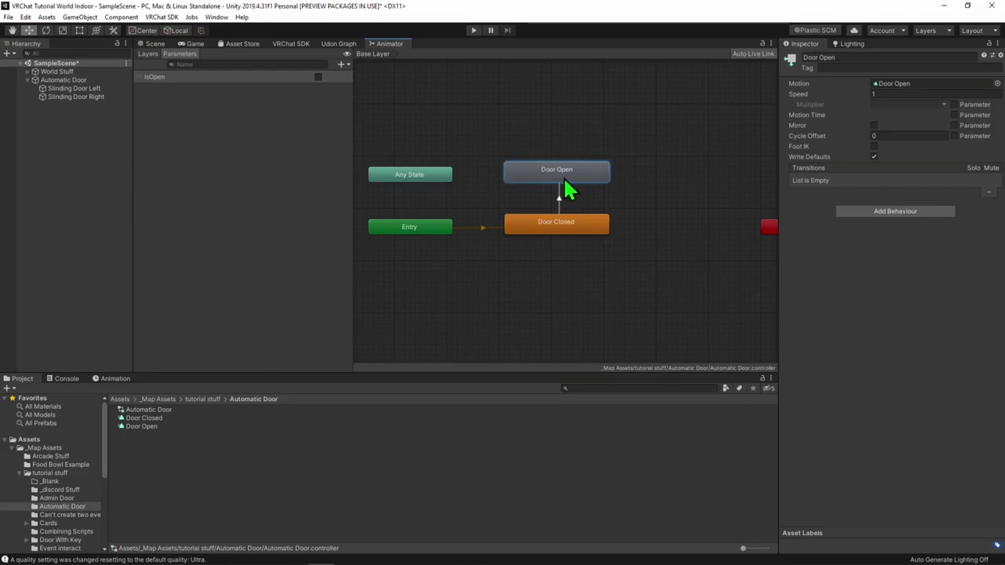
{"action": "right_click", "coordinate": [565, 179]}
{"action": "left_click", "coordinate": [577, 179]}
{"action": "left_click", "coordinate": [557, 221]}
{"action": "left_click", "coordinate": [557, 205]}
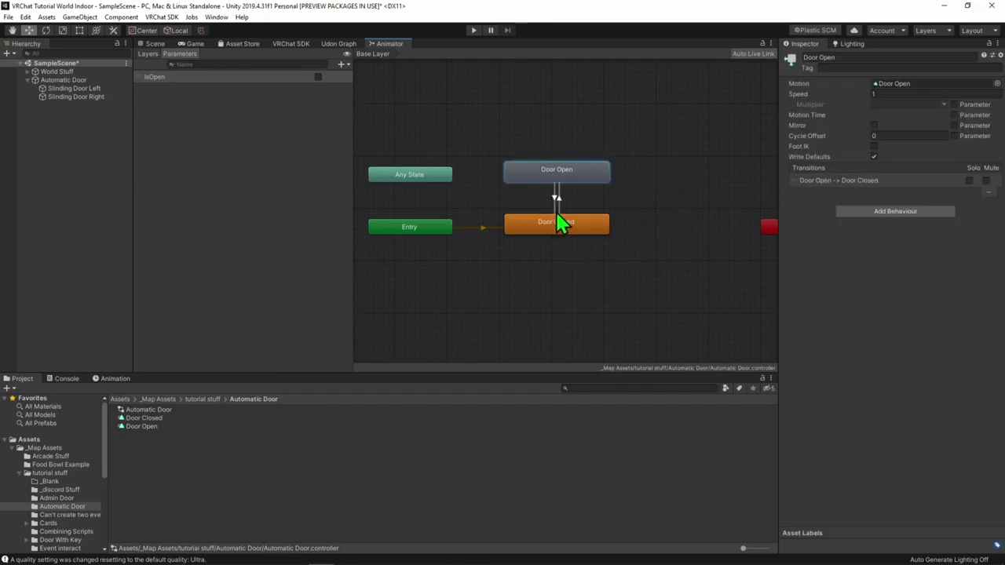
{"action": "left_click", "coordinate": [557, 201]}
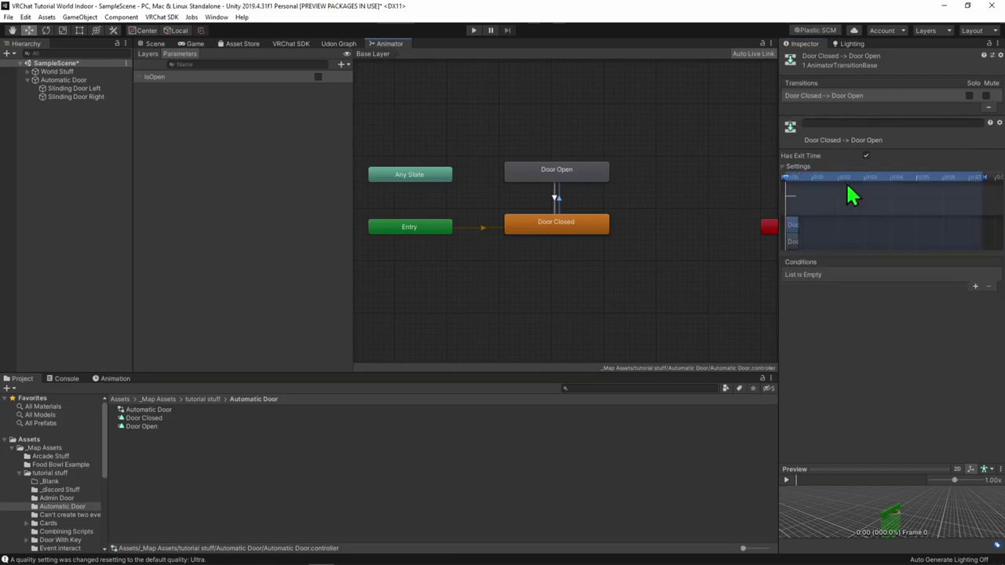
Try turning off Has Exit Time for the Door Closed to Door Open transition, and undo the change.
{"action": "left_click", "coordinate": [783, 166]}
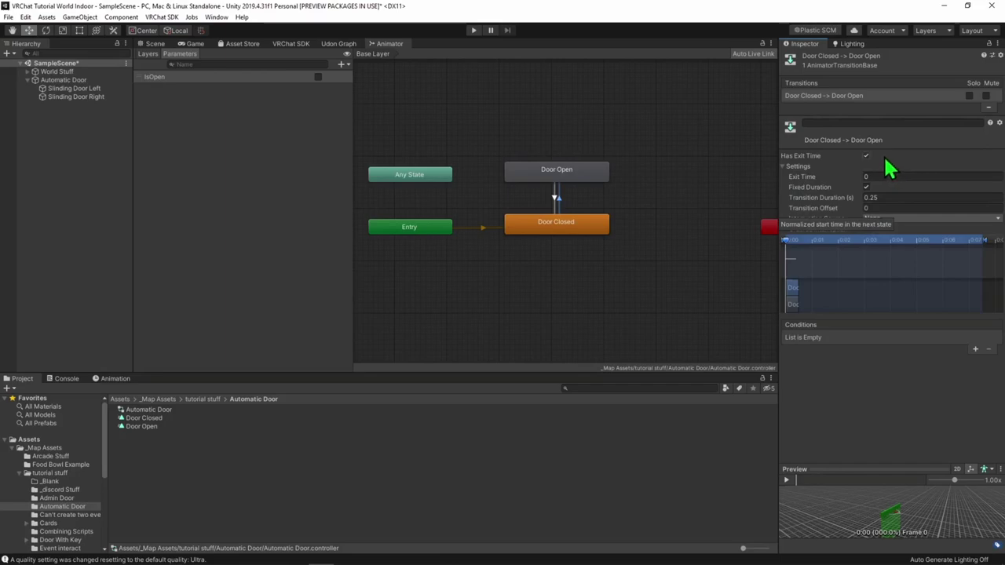
{"action": "left_click", "coordinate": [865, 155]}
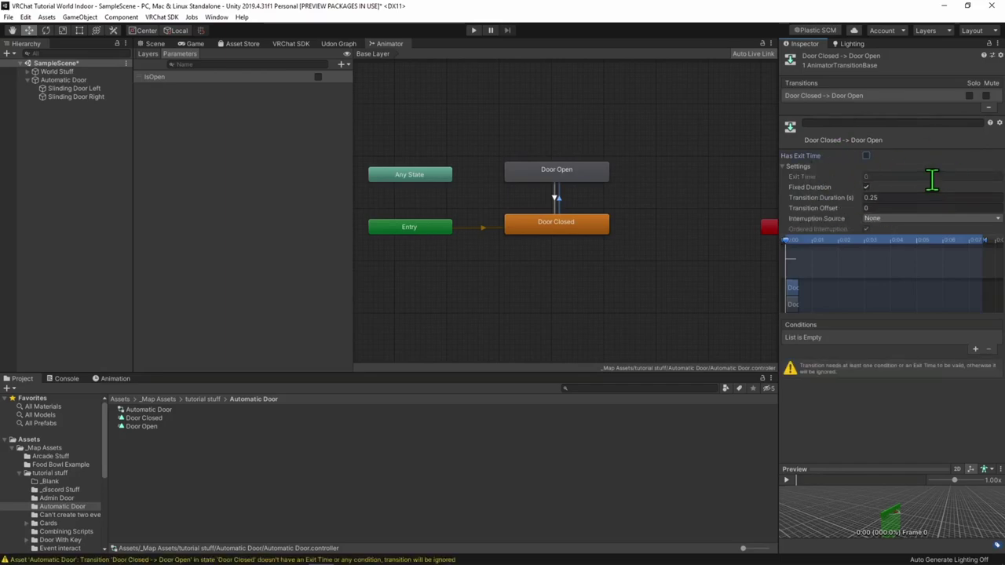
{"action": "key", "text": "ctrl+z"}
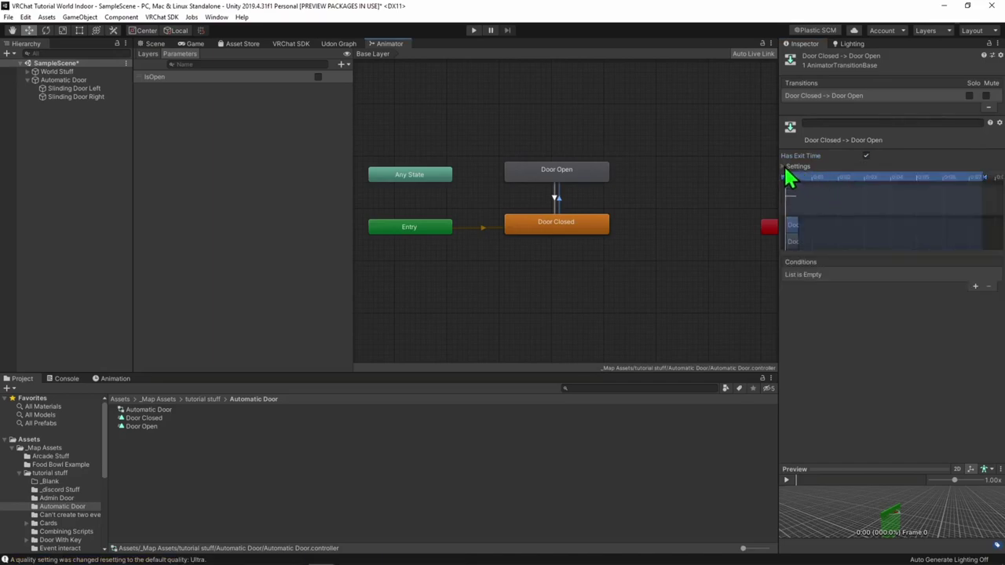
Configure the Door Closed to Door Open transition with exit time off, interruption source Next State, and the condition IsOpen true.
{"action": "left_click", "coordinate": [783, 166]}
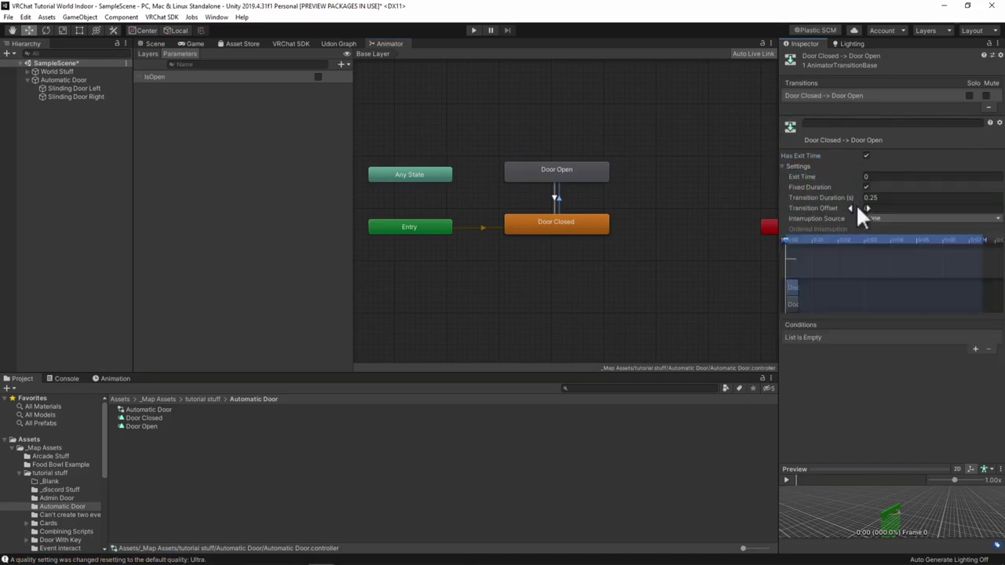
{"action": "left_click", "coordinate": [866, 156]}
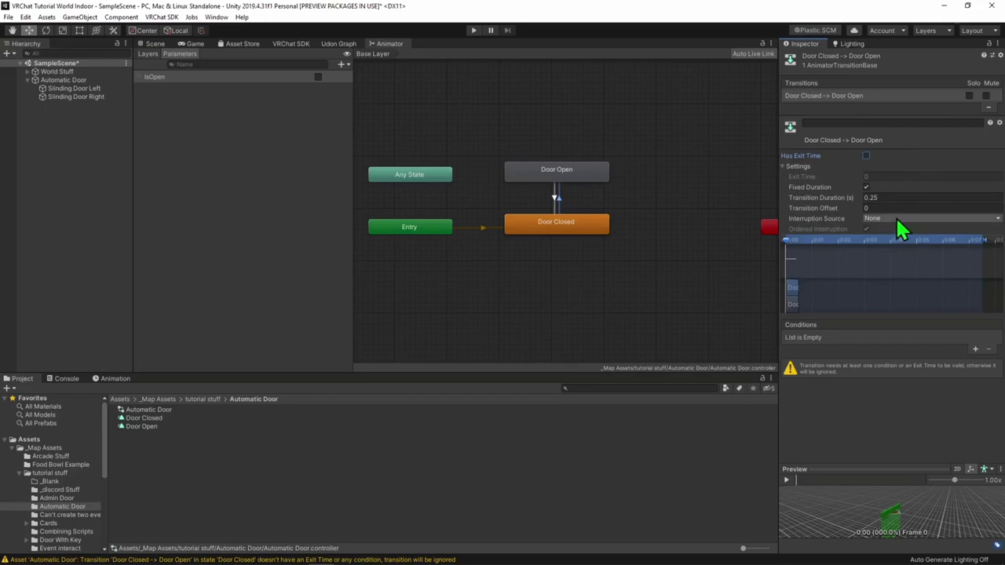
{"action": "left_click", "coordinate": [897, 218]}
{"action": "left_click", "coordinate": [899, 259]}
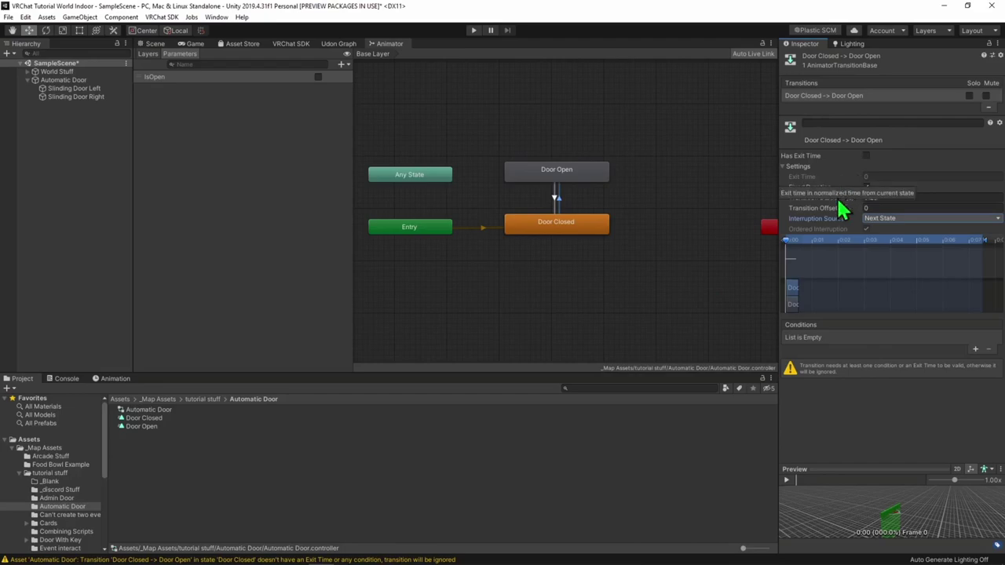
{"action": "left_click", "coordinate": [975, 350]}
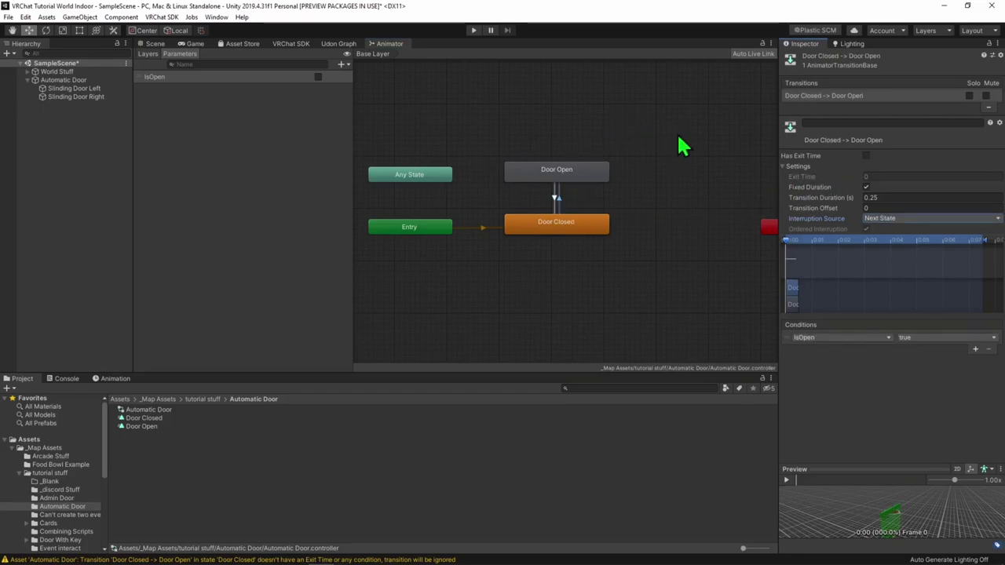
{"action": "left_click", "coordinate": [558, 192]}
{"action": "left_click", "coordinate": [866, 156]}
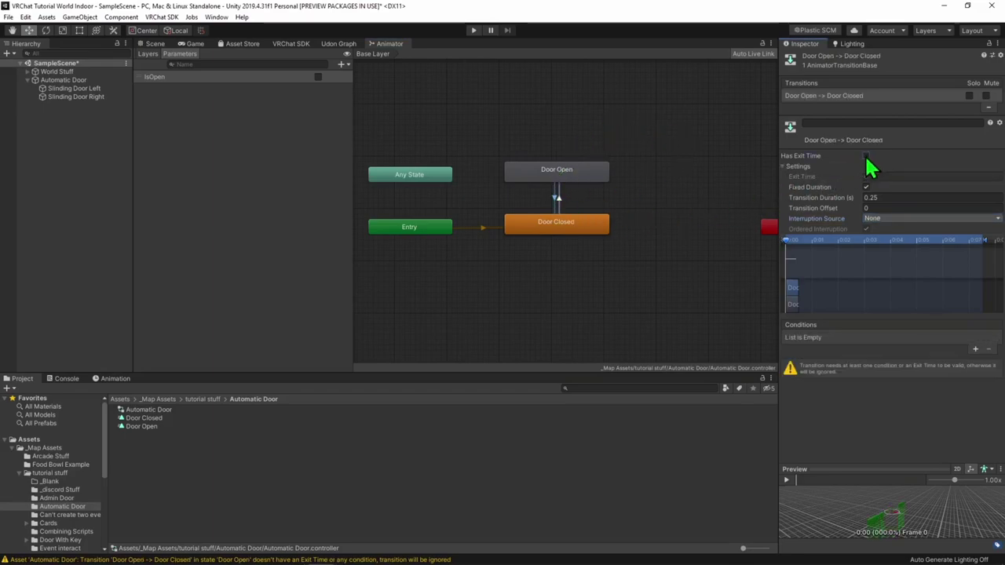
{"action": "left_click", "coordinate": [883, 219]}
{"action": "left_click", "coordinate": [890, 249]}
{"action": "left_click", "coordinate": [974, 348]}
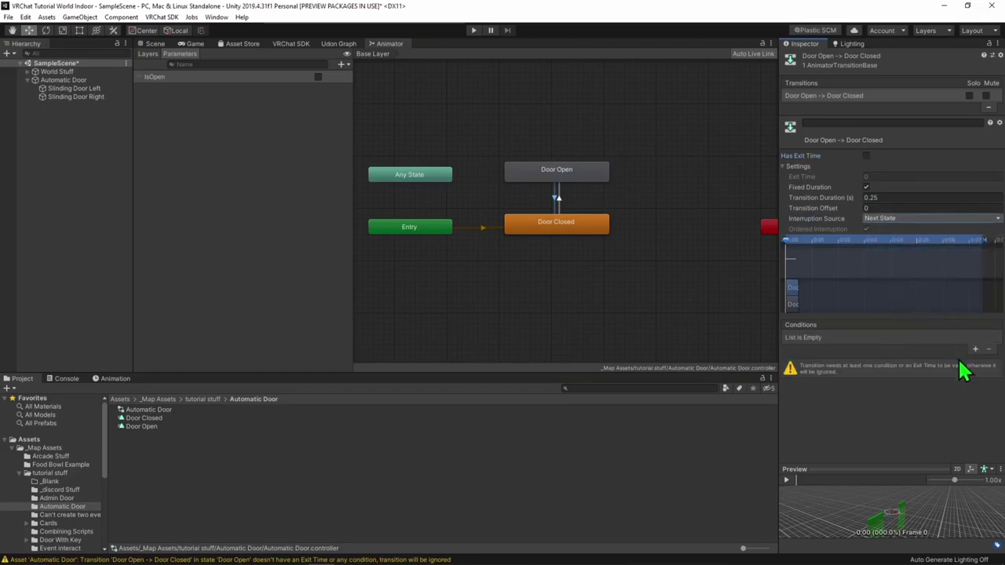
{"action": "left_click", "coordinate": [975, 349]}
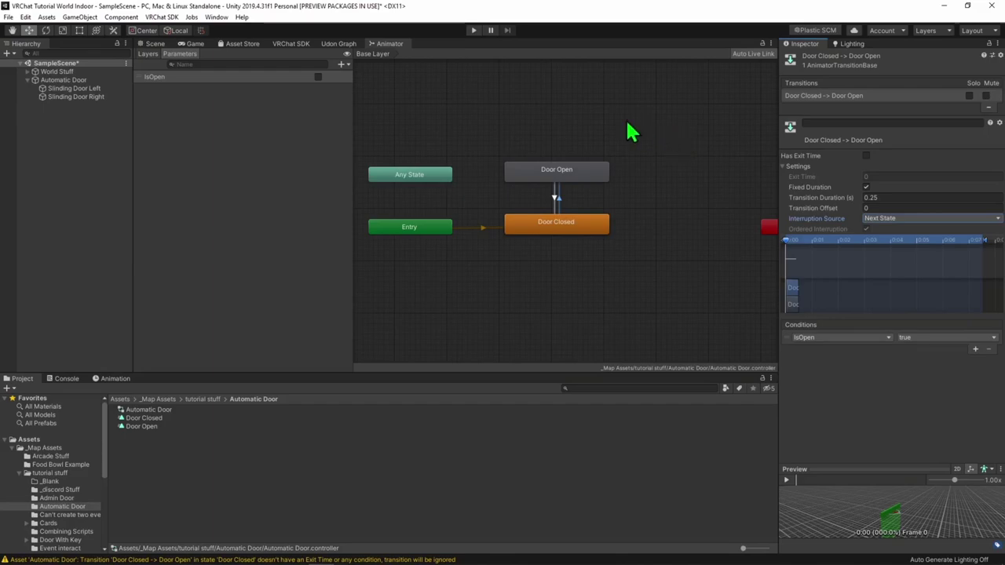
Configure the Door Open to Door Closed transition with exit time off, interruption source Next State, and the condition IsOpen false.
{"action": "left_click", "coordinate": [554, 193]}
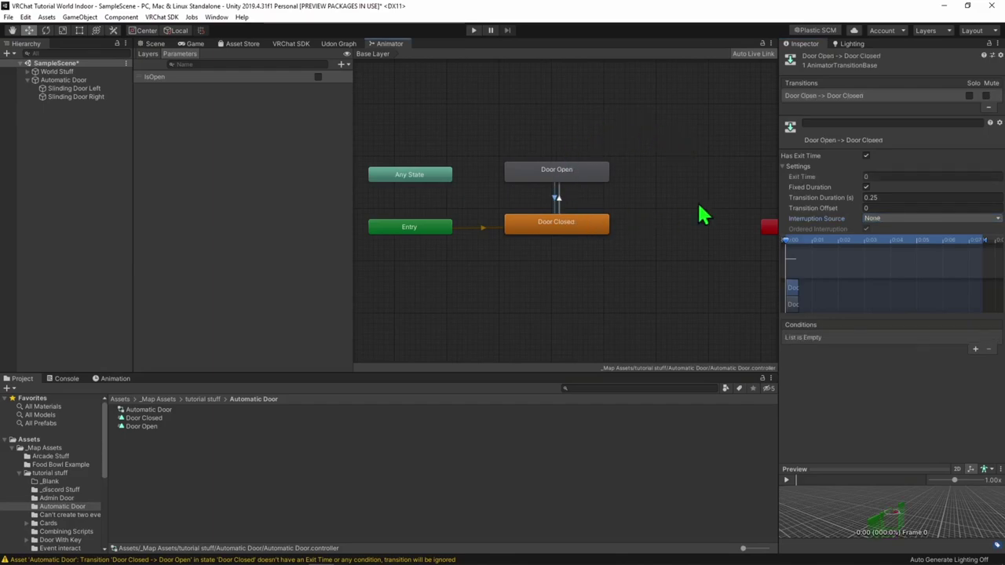
{"action": "left_click", "coordinate": [866, 155]}
{"action": "left_click", "coordinate": [873, 219]}
{"action": "left_click", "coordinate": [893, 252]}
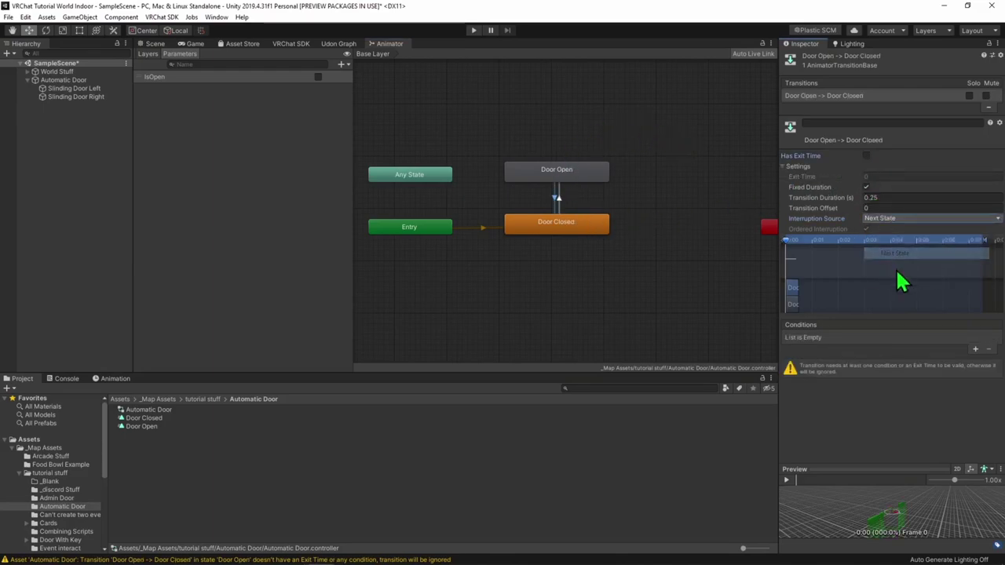
{"action": "left_click", "coordinate": [975, 348]}
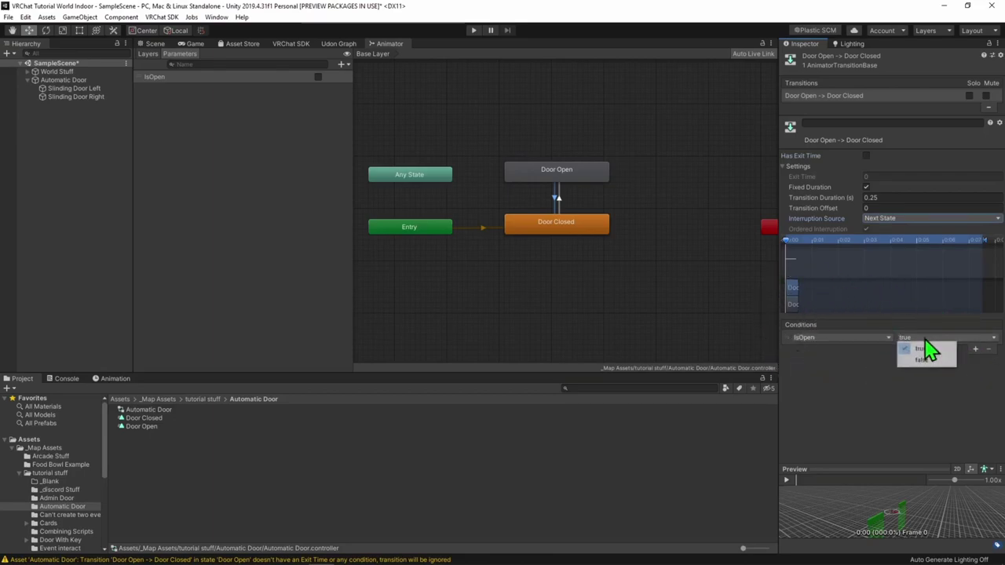
{"action": "left_click", "coordinate": [931, 339]}
{"action": "left_click", "coordinate": [868, 359]}
{"action": "left_click", "coordinate": [926, 337]}
{"action": "left_click", "coordinate": [924, 360]}
{"action": "key", "text": "ctrl+z"}
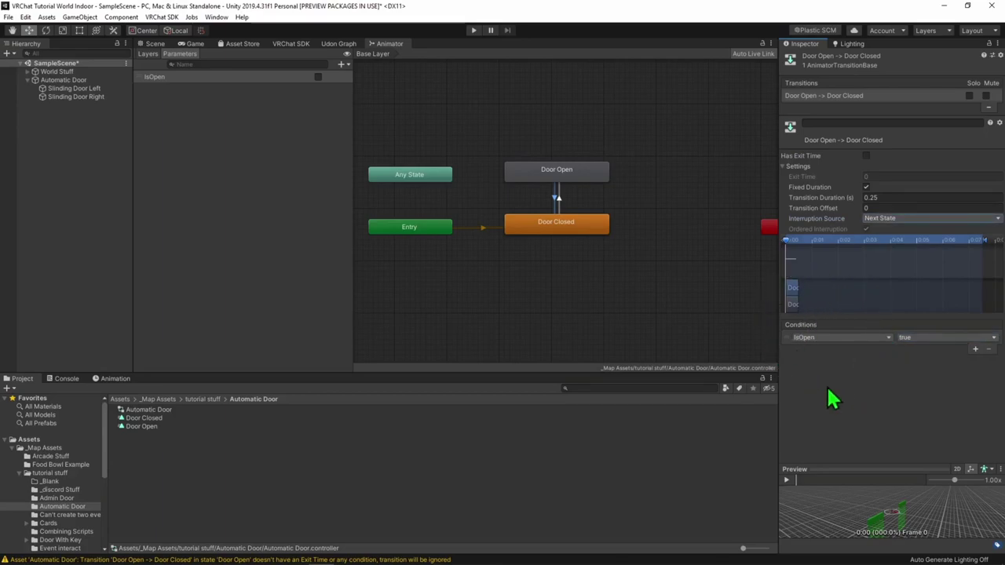
{"action": "left_click", "coordinate": [915, 337]}
{"action": "left_click", "coordinate": [919, 359]}
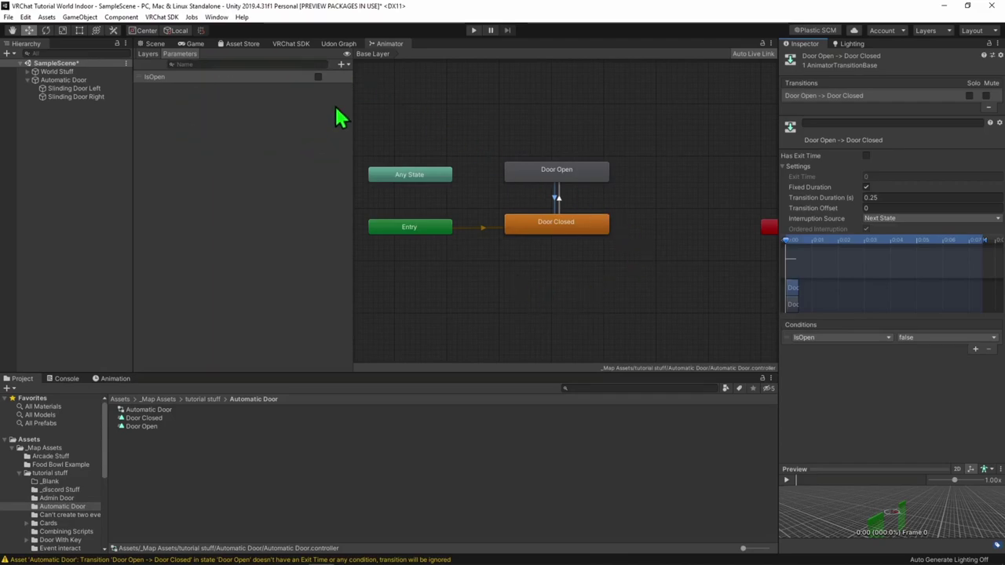
Review the settings of the Door Closed to Door Open transition and of the Door Open state.
{"action": "left_click", "coordinate": [556, 196]}
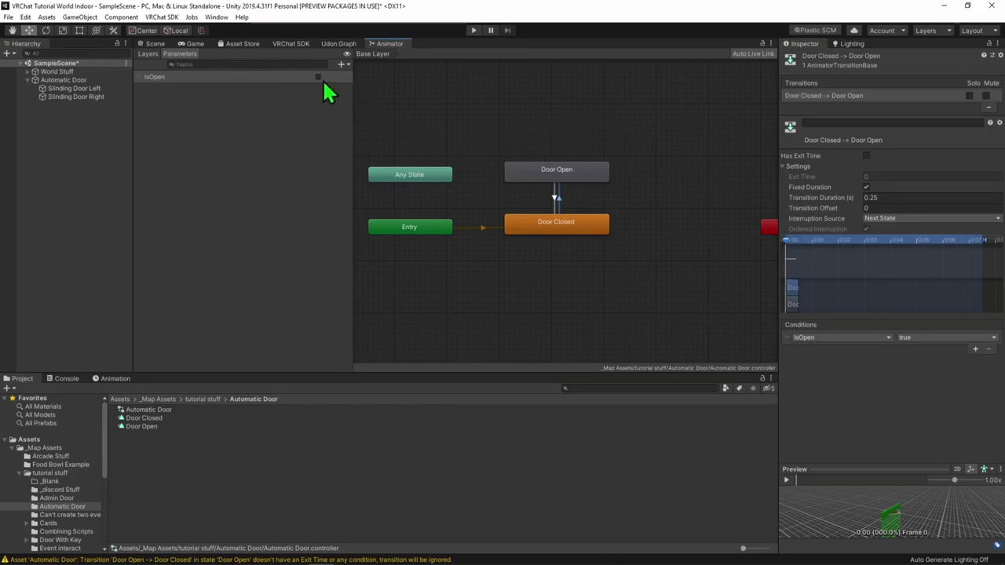
{"action": "left_click", "coordinate": [562, 178]}
{"action": "left_click", "coordinate": [557, 208]}
{"action": "left_click", "coordinate": [561, 179]}
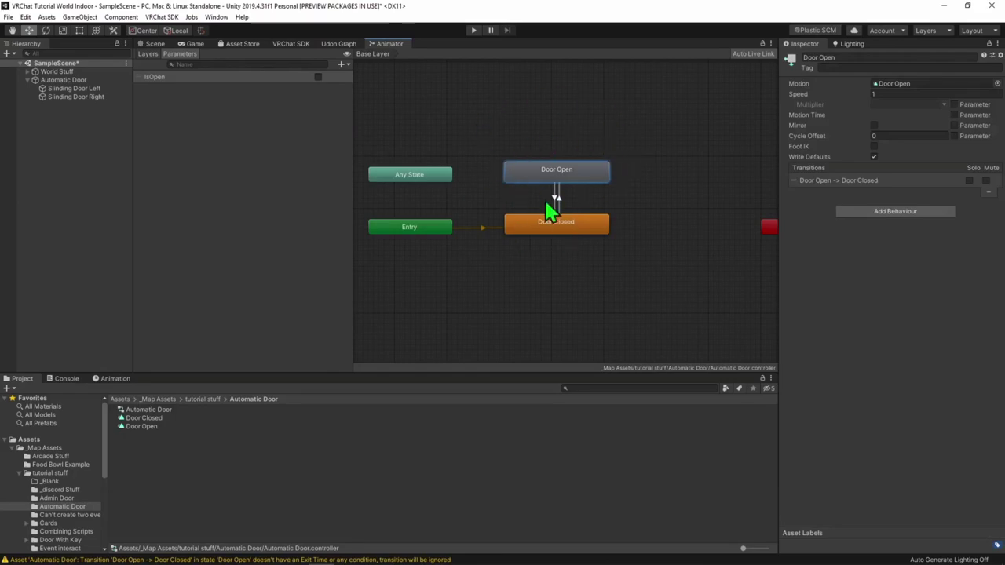
{"action": "left_click", "coordinate": [557, 210]}
{"action": "left_click", "coordinate": [550, 259]}
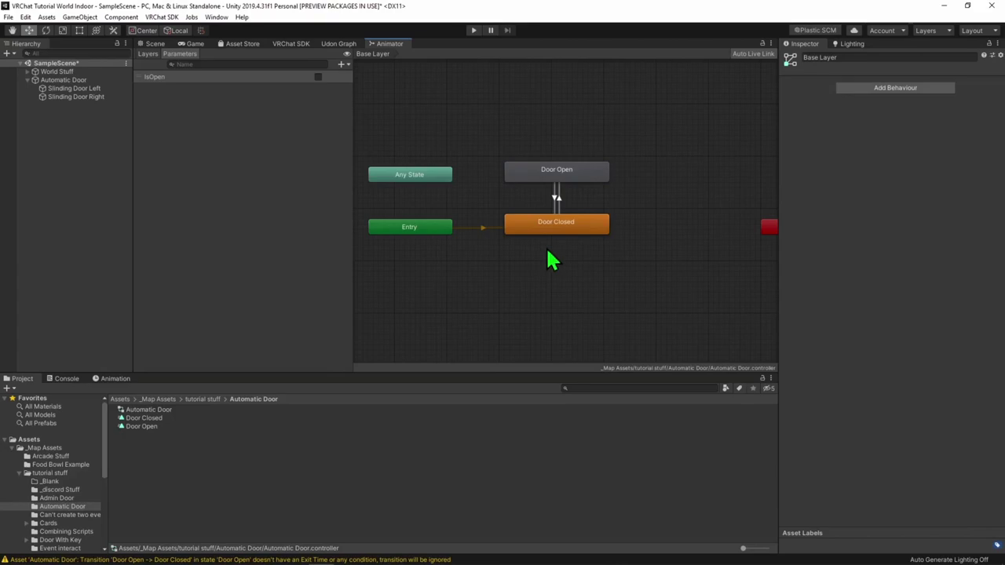
Dock the Animator view beside the Project view, leaving the scene and game area free for testing.
{"action": "left_click_drag", "start_coordinate": [400, 45], "coordinate": [698, 478]}
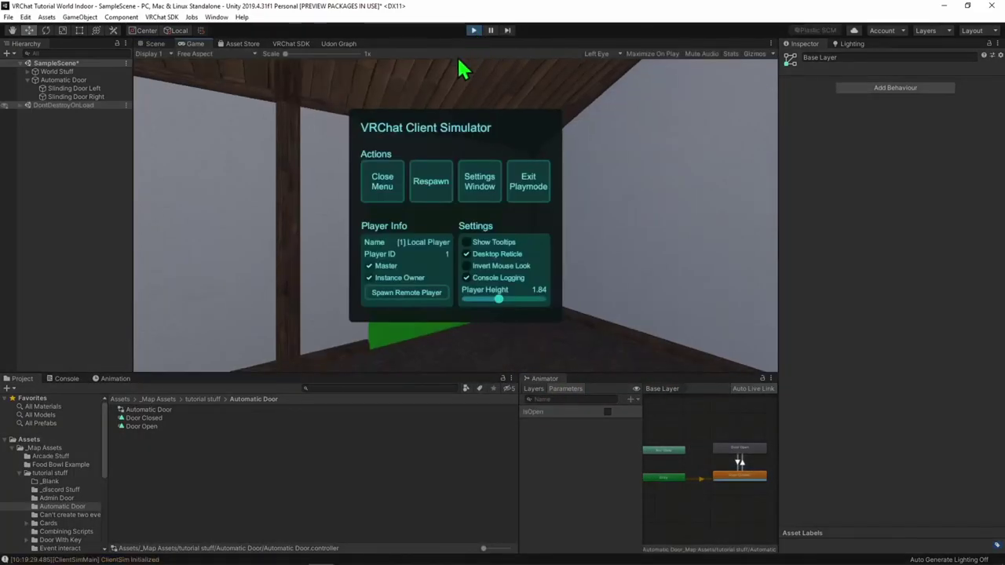
{"action": "left_click", "coordinate": [473, 30]}
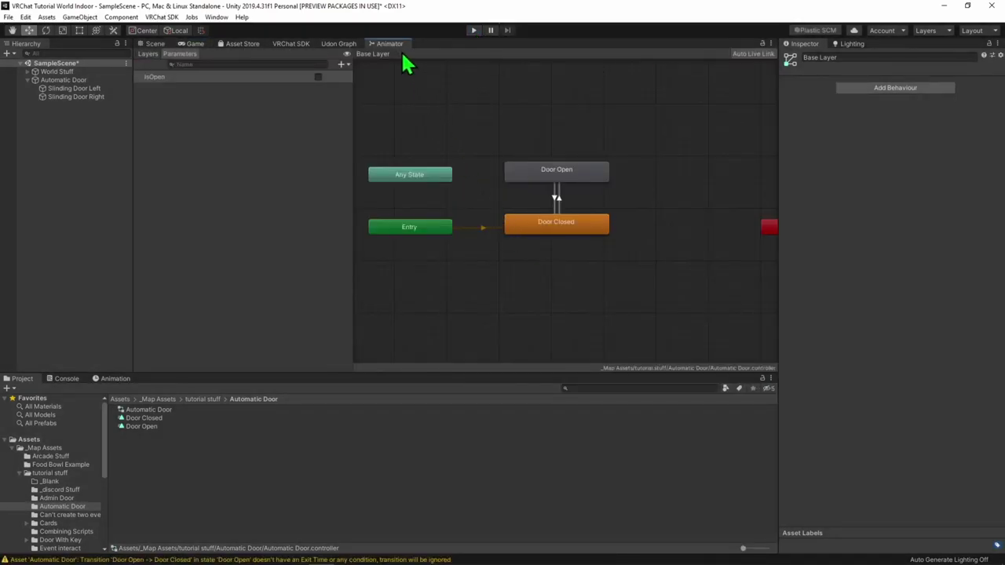
{"action": "left_click_drag", "start_coordinate": [401, 47], "coordinate": [642, 425]}
{"action": "scroll", "coordinate": [706, 495], "scroll_direction": "down", "scroll_amount": 3}
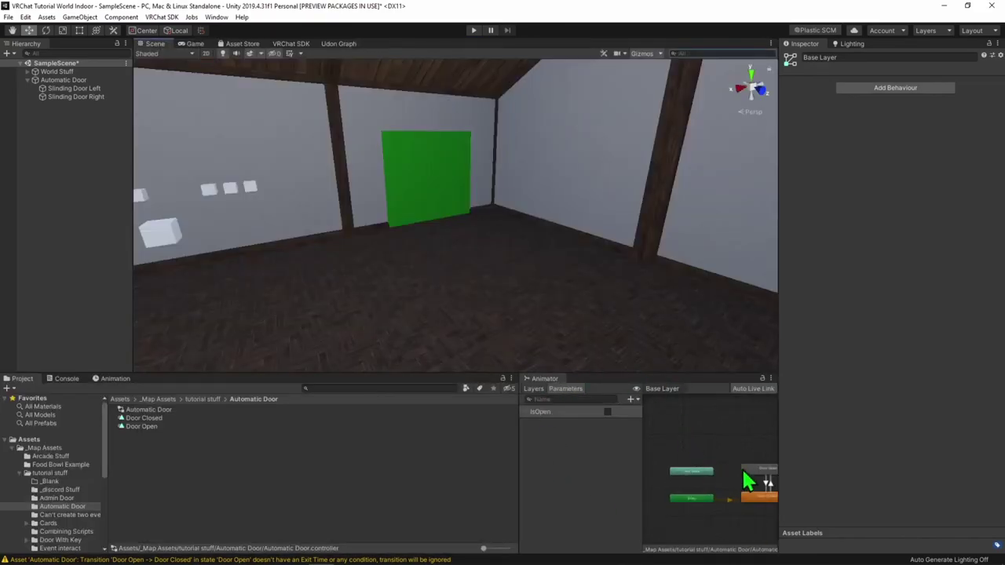
Test the door in Play mode by switching IsOpen on and off several times, and stop the playback.
{"action": "left_click", "coordinate": [474, 30]}
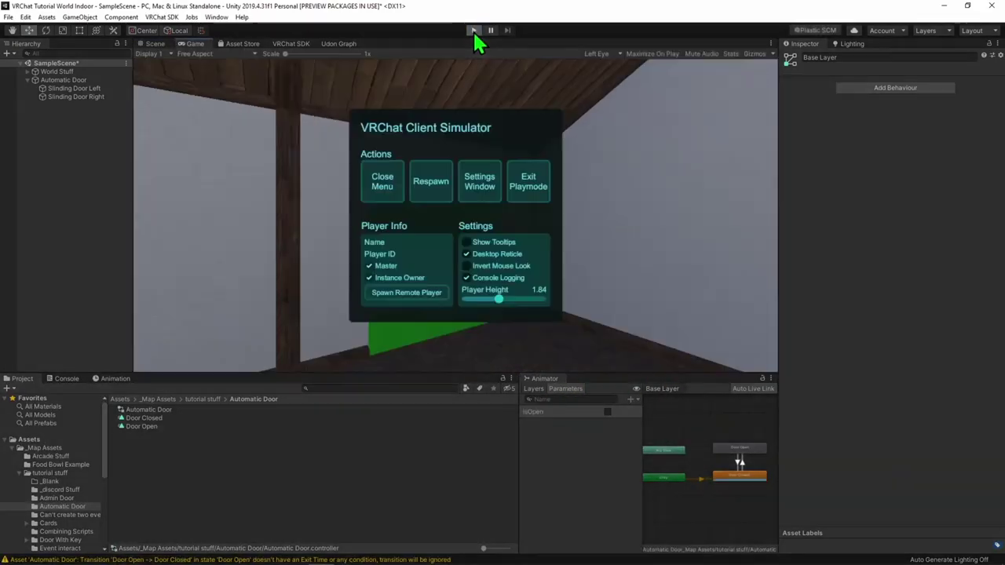
{"action": "left_click", "coordinate": [466, 152]}
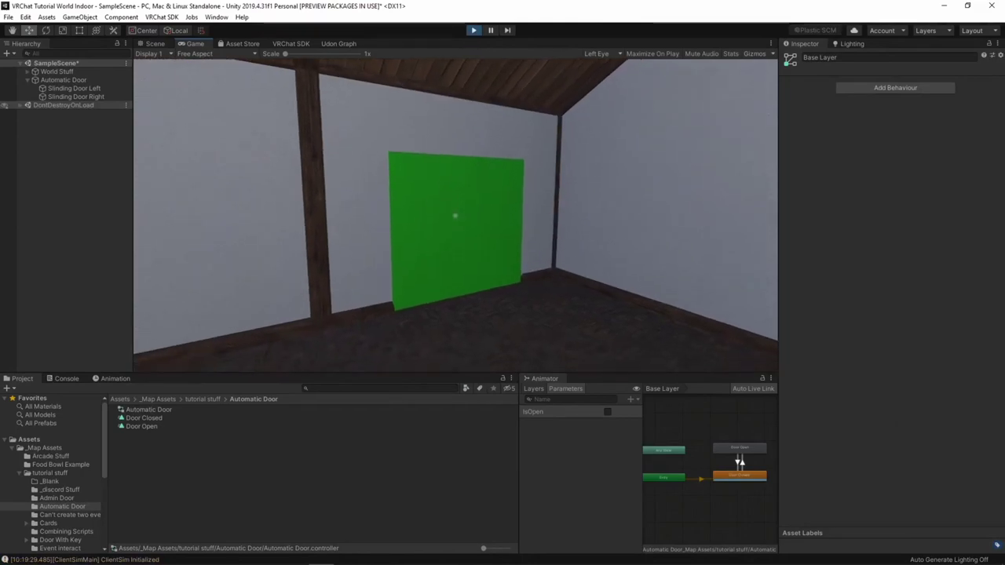
{"action": "key", "text": "Escape"}
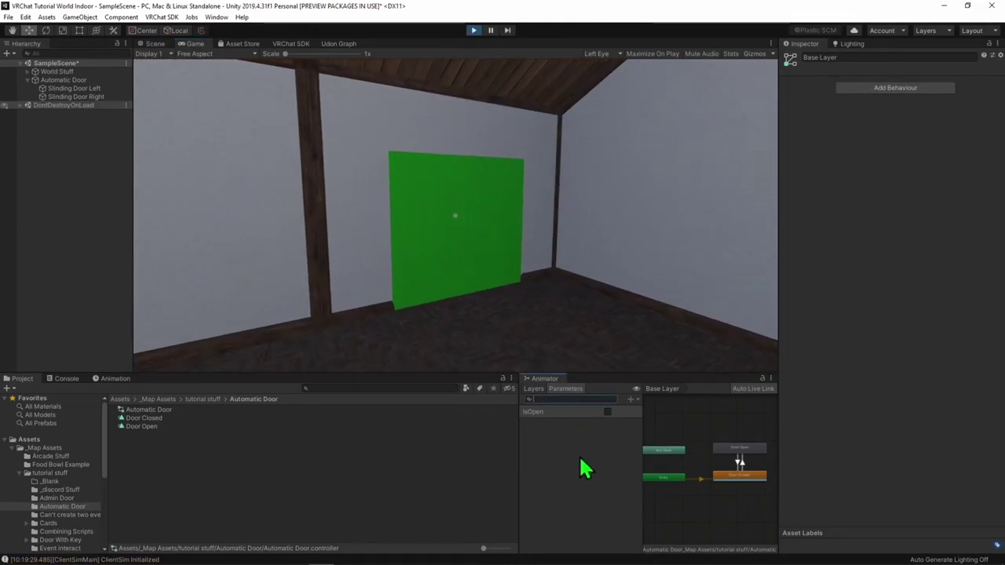
{"action": "left_click", "coordinate": [607, 412]}
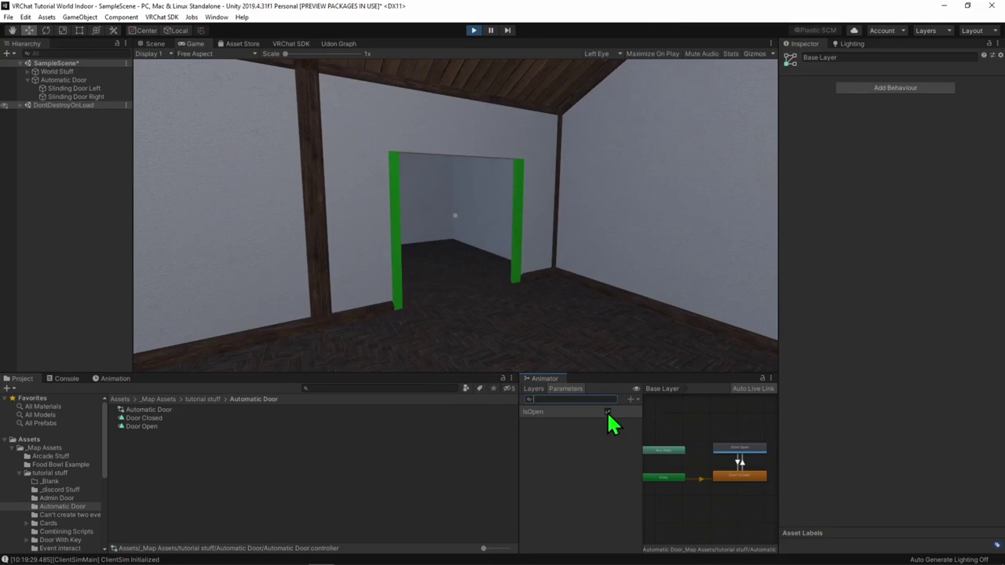
{"action": "left_click", "coordinate": [606, 412]}
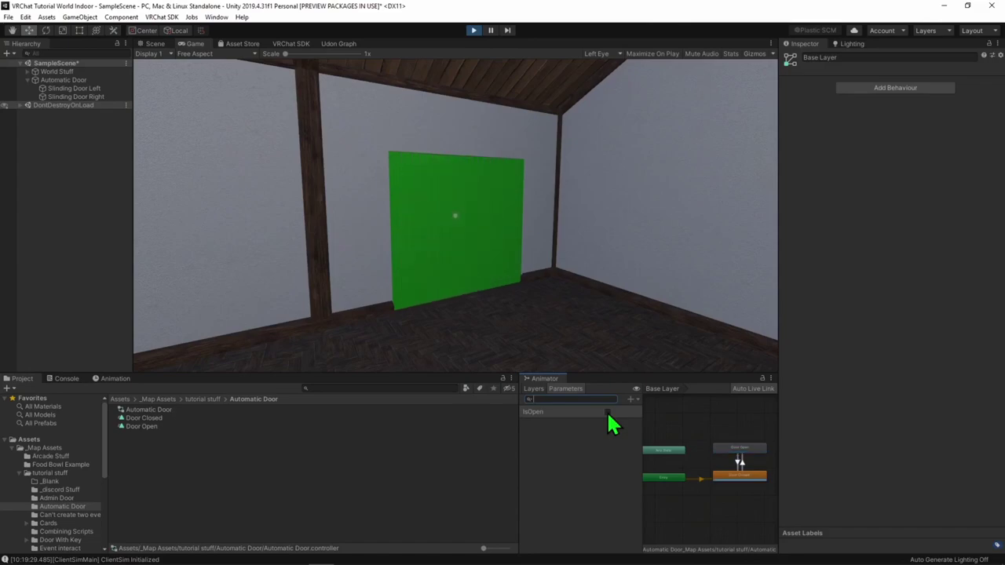
{"action": "left_click", "coordinate": [606, 411]}
{"action": "left_click", "coordinate": [606, 412]}
{"action": "left_click", "coordinate": [605, 411]}
{"action": "left_click", "coordinate": [606, 412]}
{"action": "left_click", "coordinate": [471, 31]}
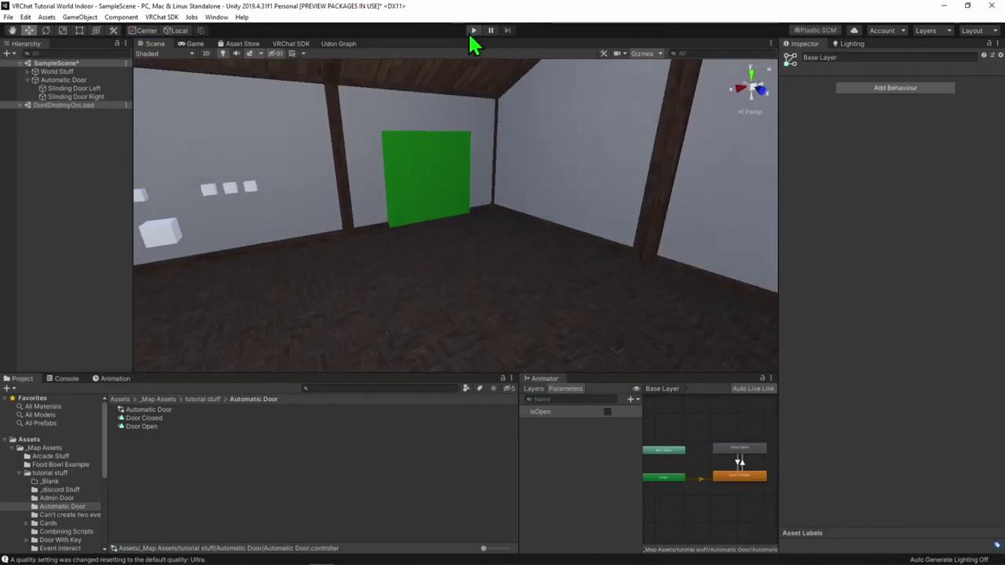
{"action": "right_click_drag", "start_coordinate": [486, 73], "coordinate": [576, 168]}
{"action": "left_click", "coordinate": [473, 30]}
{"action": "right_click_drag", "start_coordinate": [489, 99], "coordinate": [398, 334]}
{"action": "left_click", "coordinate": [474, 29]}
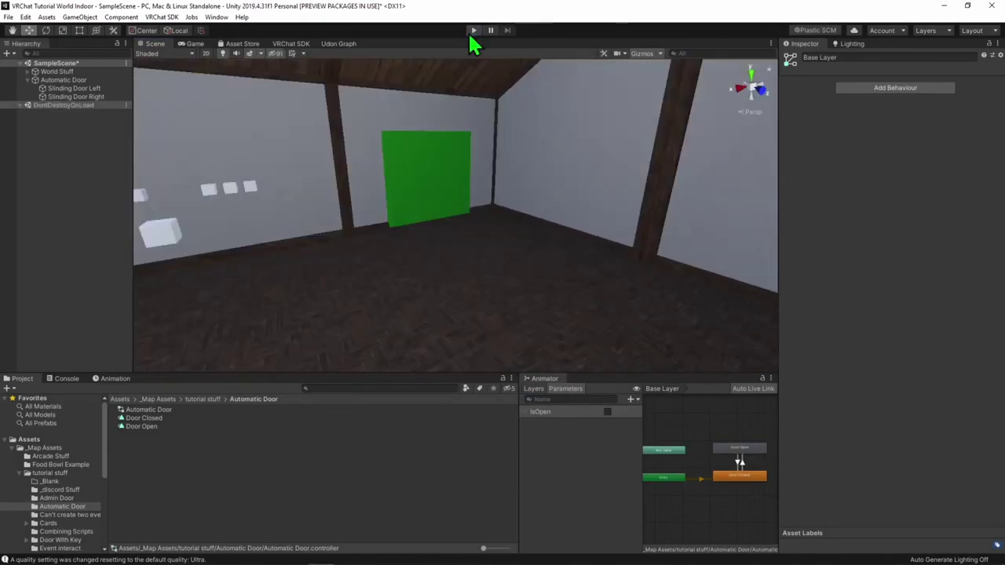
{"action": "left_click", "coordinate": [473, 30]}
{"action": "right_click_drag", "start_coordinate": [489, 94], "coordinate": [526, 236]}
{"action": "left_click", "coordinate": [472, 31]}
{"action": "left_click", "coordinate": [472, 31]}
{"action": "right_click_drag", "start_coordinate": [517, 155], "coordinate": [549, 157]}
{"action": "left_click", "coordinate": [474, 30]}
{"action": "left_click", "coordinate": [473, 30]}
{"action": "right_click_drag", "start_coordinate": [487, 125], "coordinate": [366, 374]}
{"action": "right_click_drag", "start_coordinate": [588, 240], "coordinate": [565, 215]}
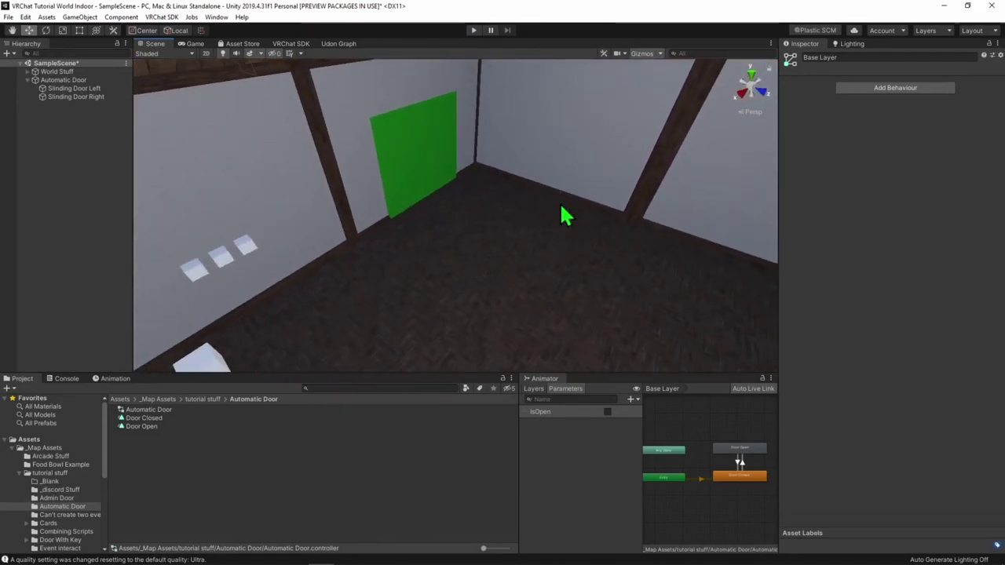
{"action": "left_click", "coordinate": [471, 31]}
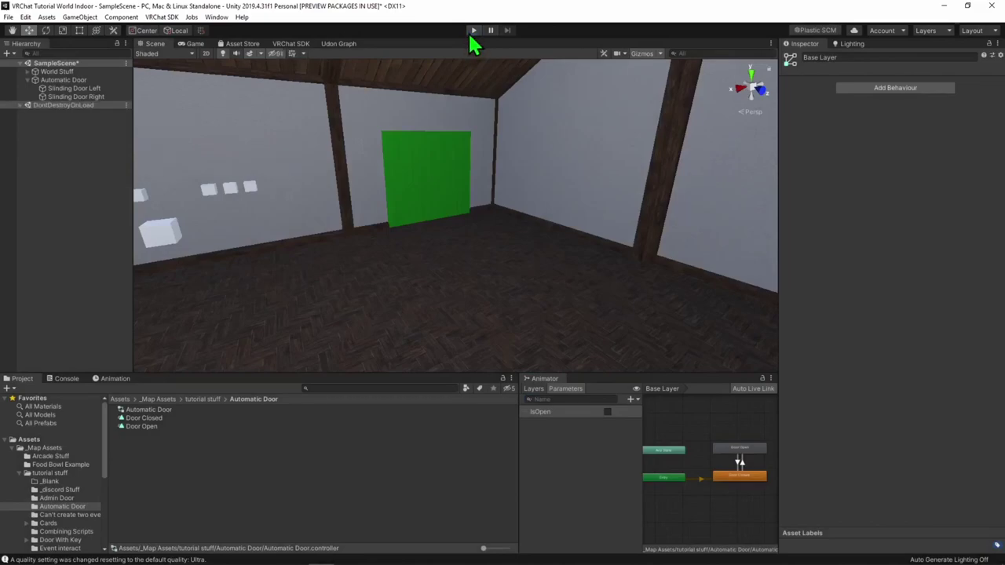
{"action": "left_click", "coordinate": [471, 31]}
{"action": "right_click_drag", "start_coordinate": [482, 74], "coordinate": [582, 206]}
{"action": "right_click_drag", "start_coordinate": [503, 126], "coordinate": [354, 386]}
{"action": "right_click_drag", "start_coordinate": [439, 314], "coordinate": [561, 209]}
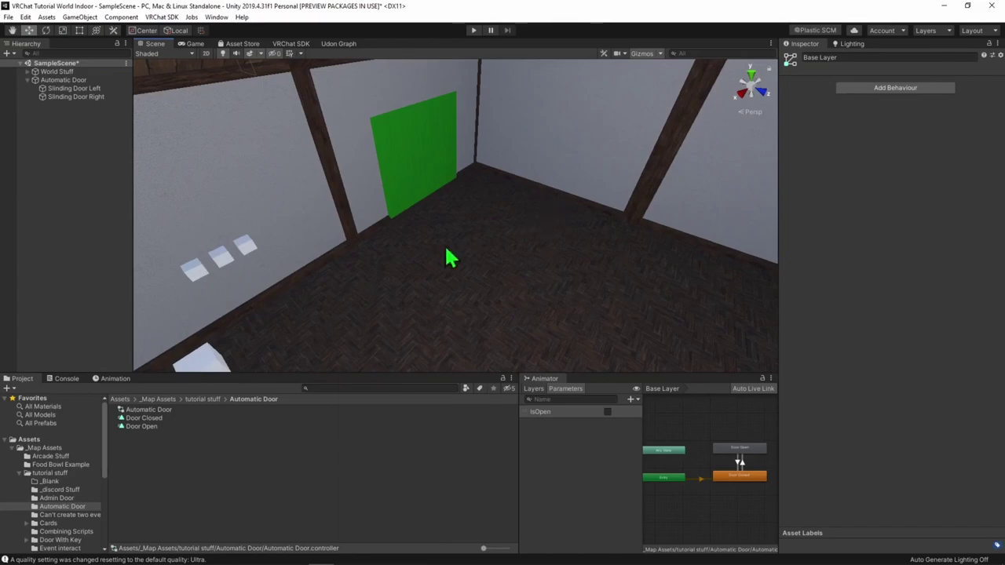
Add a sphere as a child of Automatic Door and set its scale to 10 on X, Y and Z.
{"action": "left_click", "coordinate": [73, 81]}
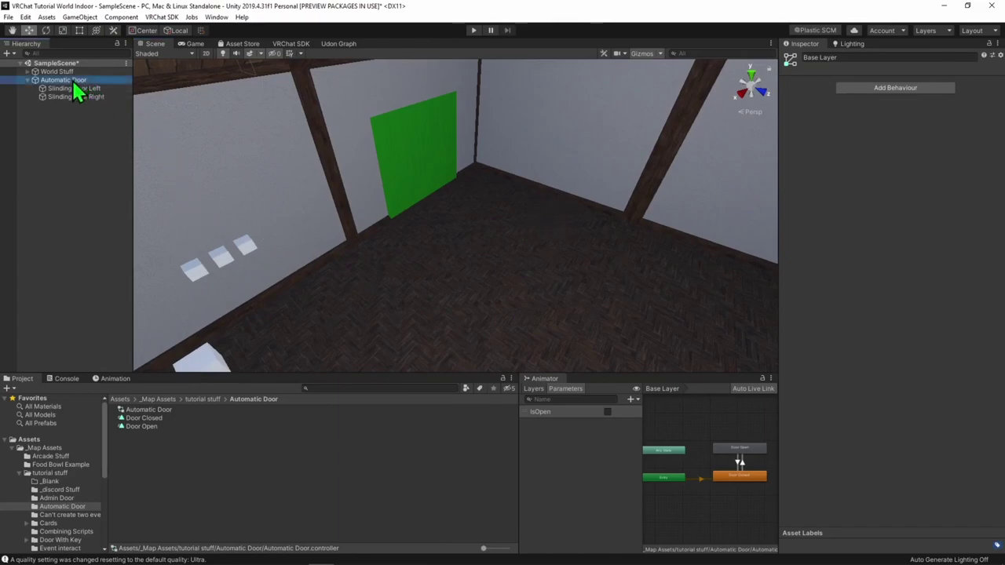
{"action": "right_click", "coordinate": [71, 79]}
{"action": "mouse_move", "coordinate": [130, 190]}
{"action": "left_click", "coordinate": [224, 207]}
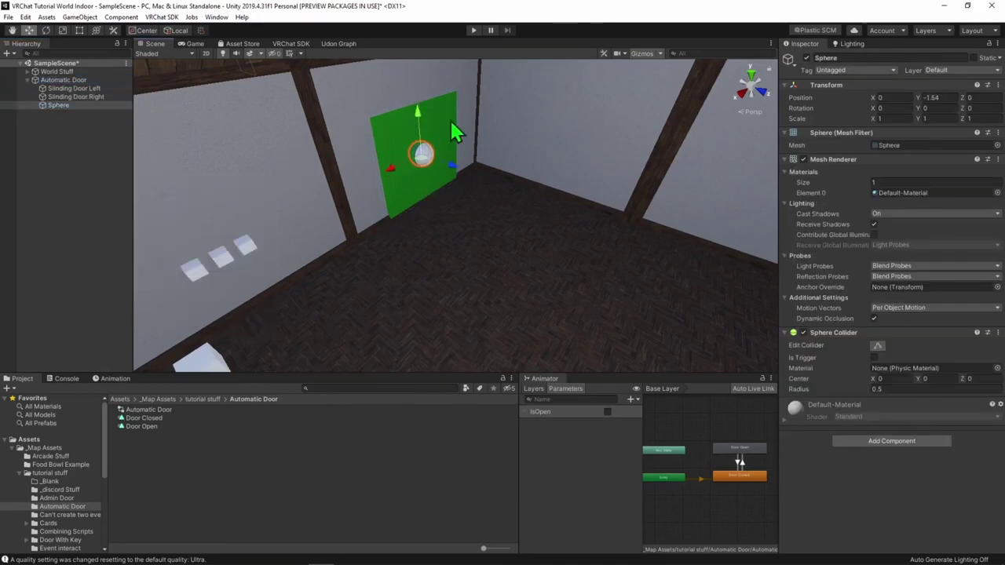
{"action": "left_click_drag", "start_coordinate": [415, 82], "coordinate": [413, 106]}
{"action": "left_click", "coordinate": [883, 118]}
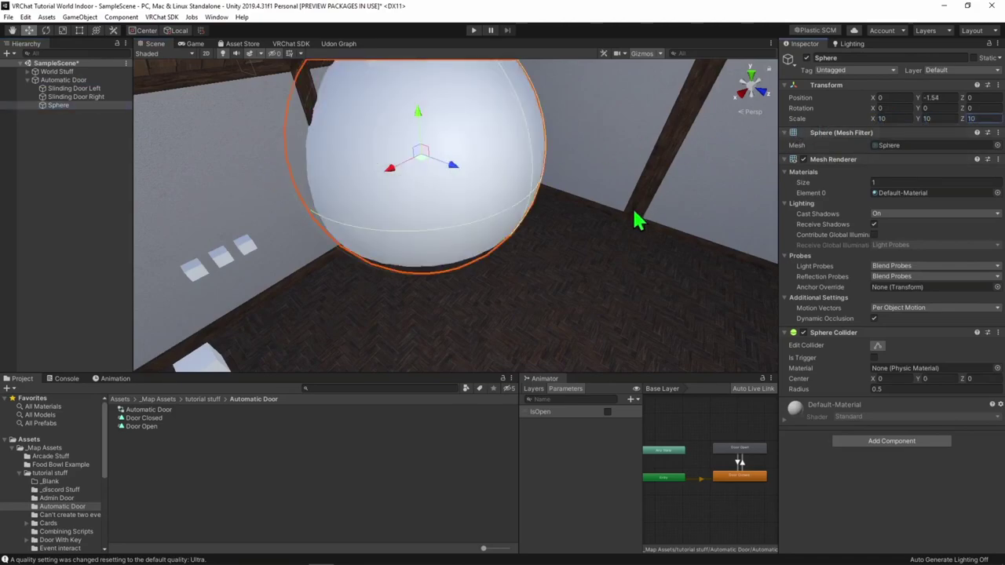
{"action": "left_click_drag", "start_coordinate": [634, 214], "coordinate": [630, 260], "text": "alt"}
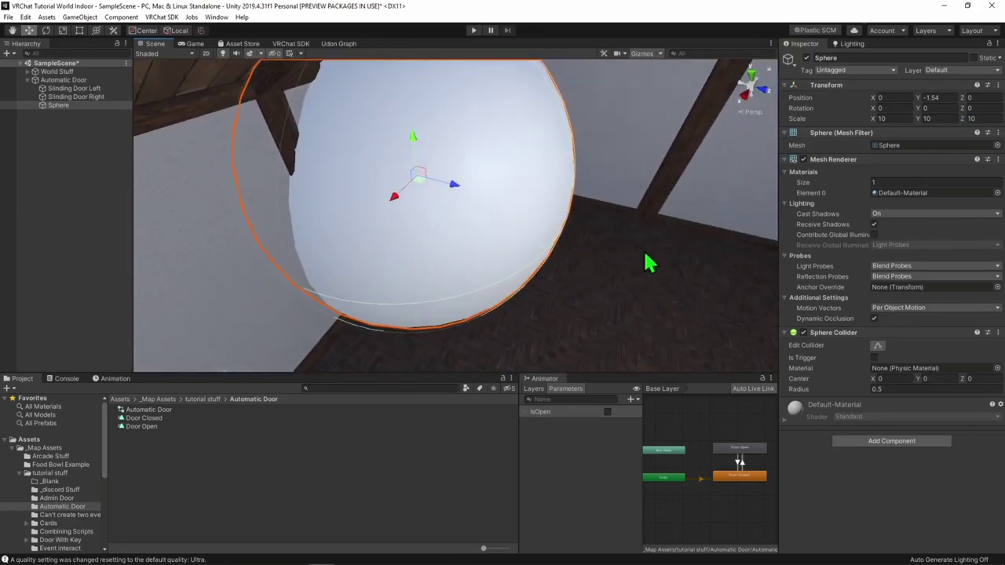
Remove the Mesh Renderer and Mesh Filter components from the sphere, keeping only its collider.
{"action": "left_click", "coordinate": [997, 159]}
{"action": "left_click", "coordinate": [973, 183]}
{"action": "left_click", "coordinate": [997, 132]}
{"action": "left_click", "coordinate": [962, 161]}
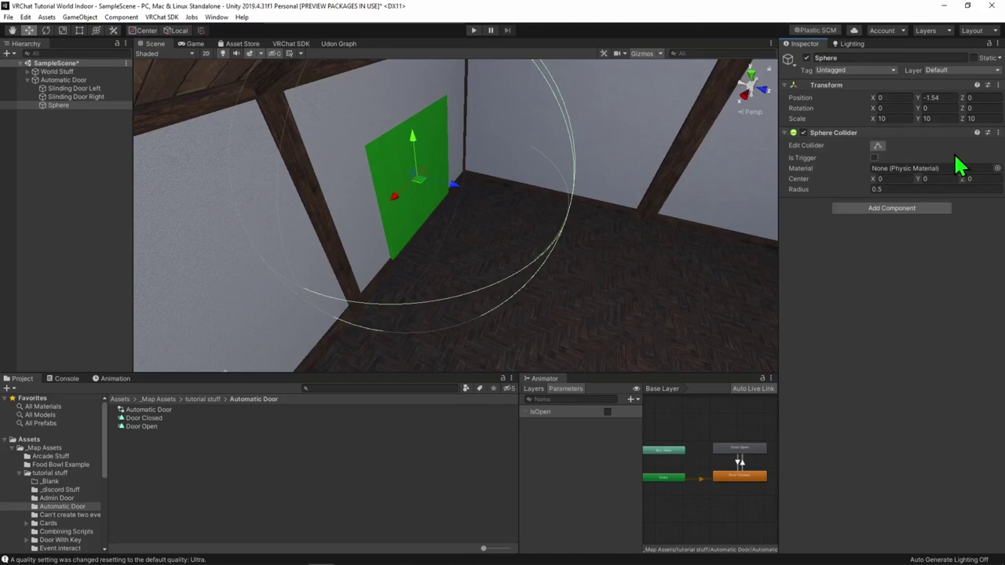
Make the Sphere Collider a trigger and rename the sphere object as Door Trigger.
{"action": "left_click", "coordinate": [874, 158]}
{"action": "left_click", "coordinate": [866, 58]}
{"action": "type", "text": "Door Trigger"}
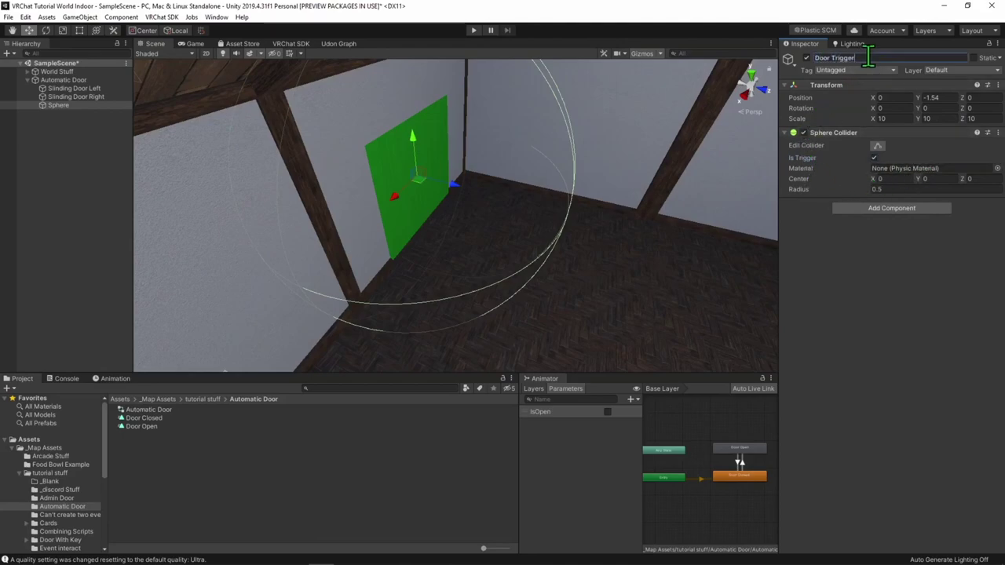
{"action": "key", "text": "Return"}
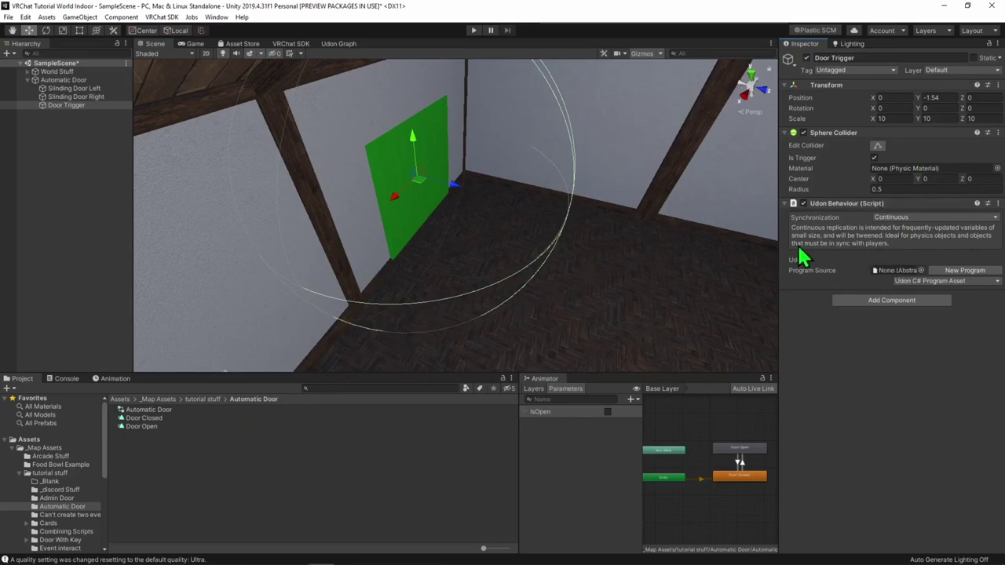
Create an Udon Graph Program Asset named Door Trigger Logic in the Automatic Door folder.
{"action": "right_click", "coordinate": [191, 471]}
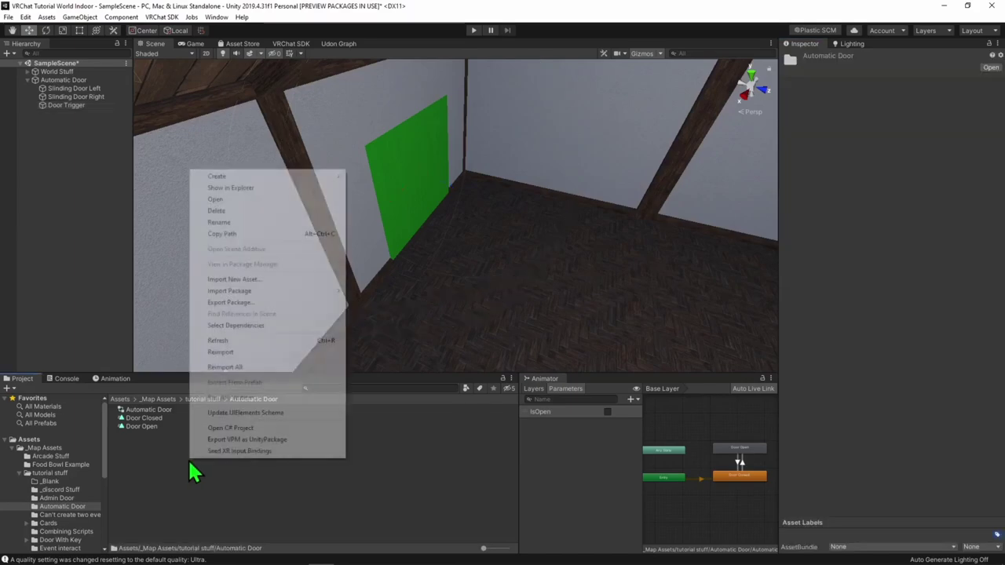
{"action": "mouse_move", "coordinate": [298, 177]}
{"action": "mouse_move", "coordinate": [411, 78]}
{"action": "mouse_move", "coordinate": [495, 77]}
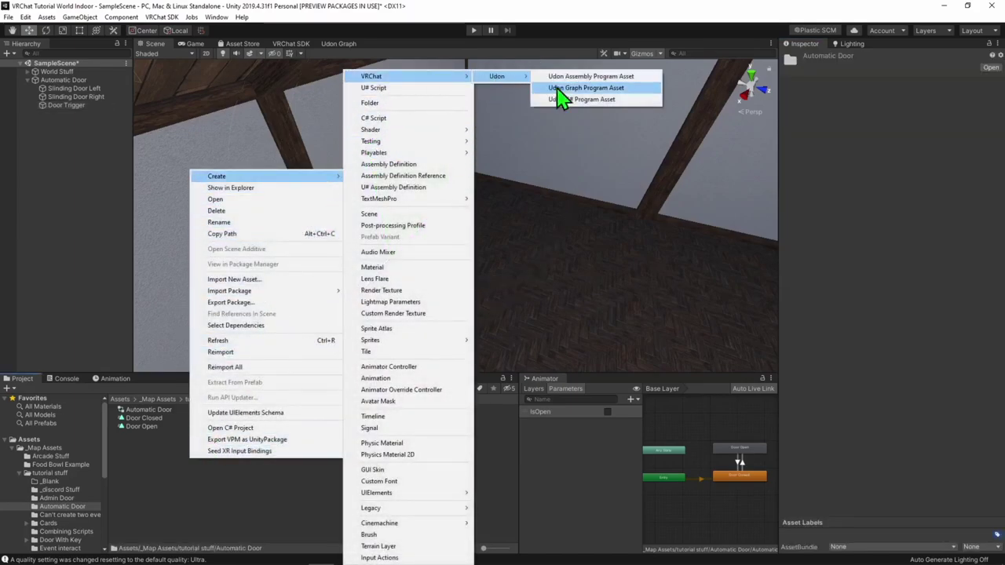
{"action": "left_click", "coordinate": [574, 91]}
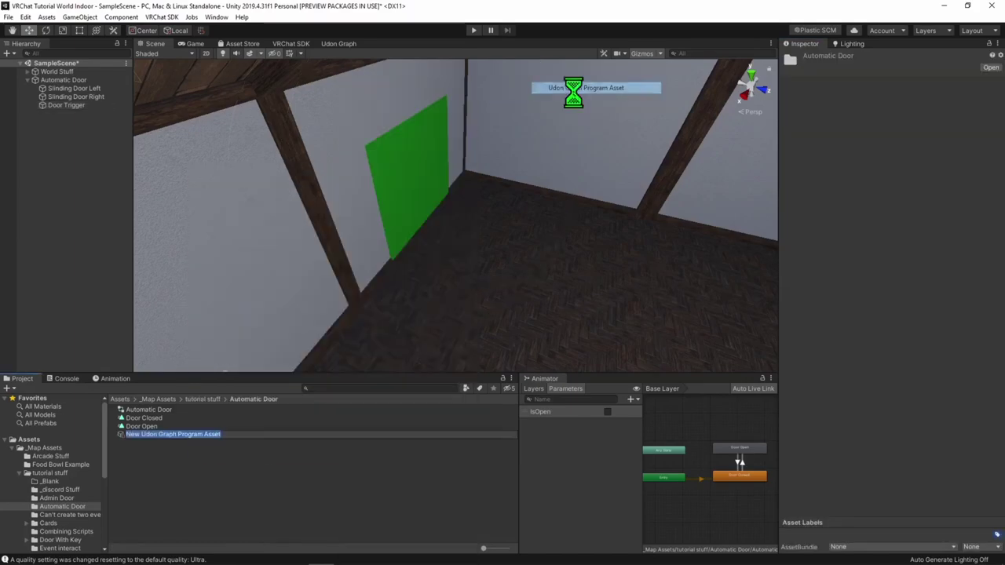
{"action": "type", "text": "Door Trigger Logic"}
{"action": "key", "text": "Return"}
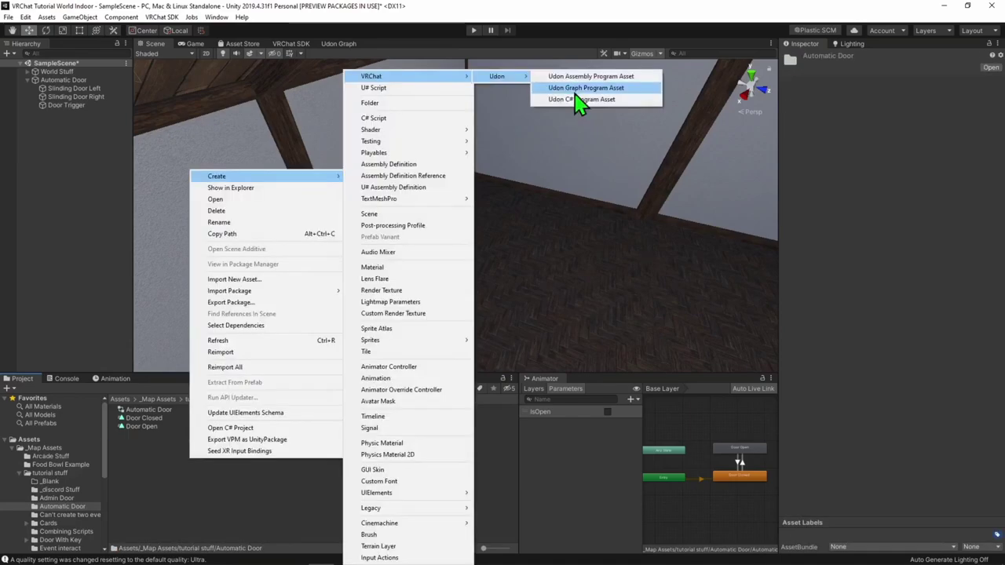
Attach the new Door Trigger Logic graph asset to the Door Trigger object and open it in the Udon graph editor.
{"action": "left_click", "coordinate": [574, 92]}
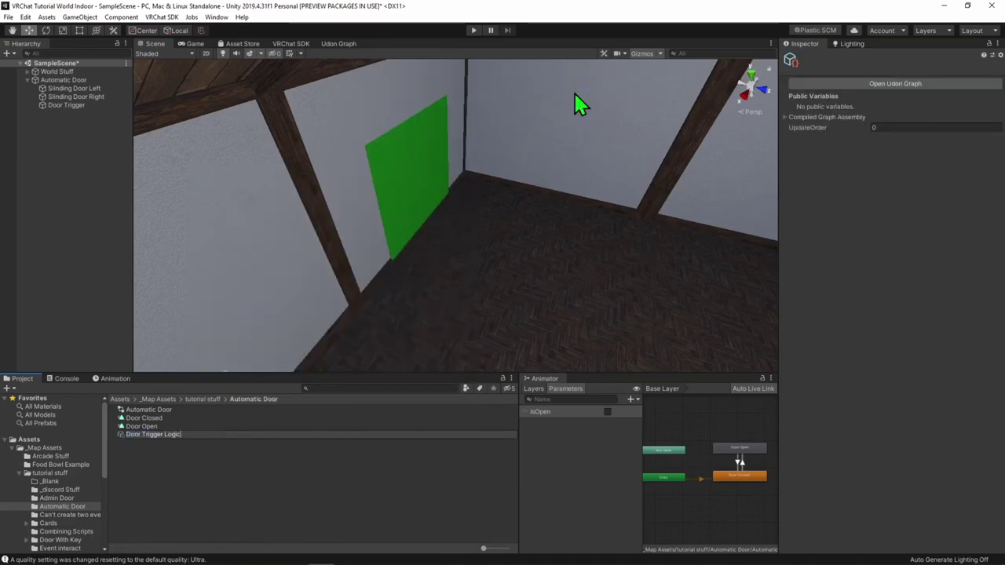
{"action": "key", "text": "Return"}
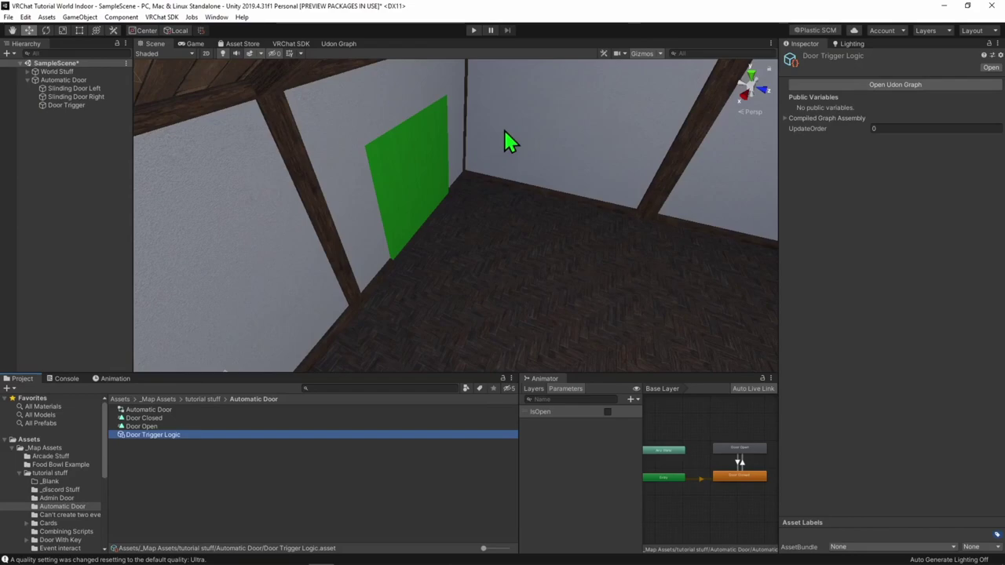
{"action": "left_click", "coordinate": [69, 105]}
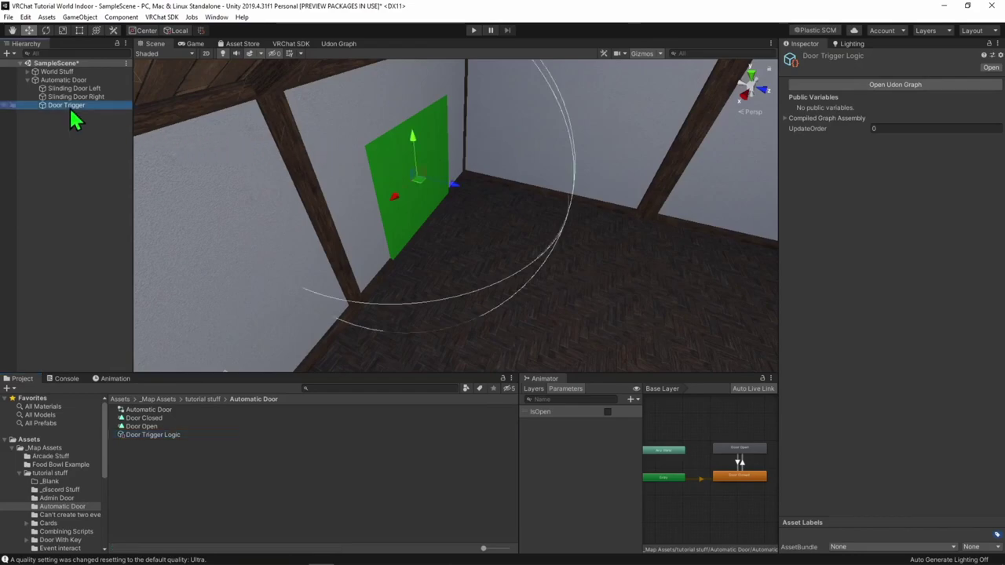
{"action": "left_click_drag", "start_coordinate": [155, 435], "coordinate": [875, 270]}
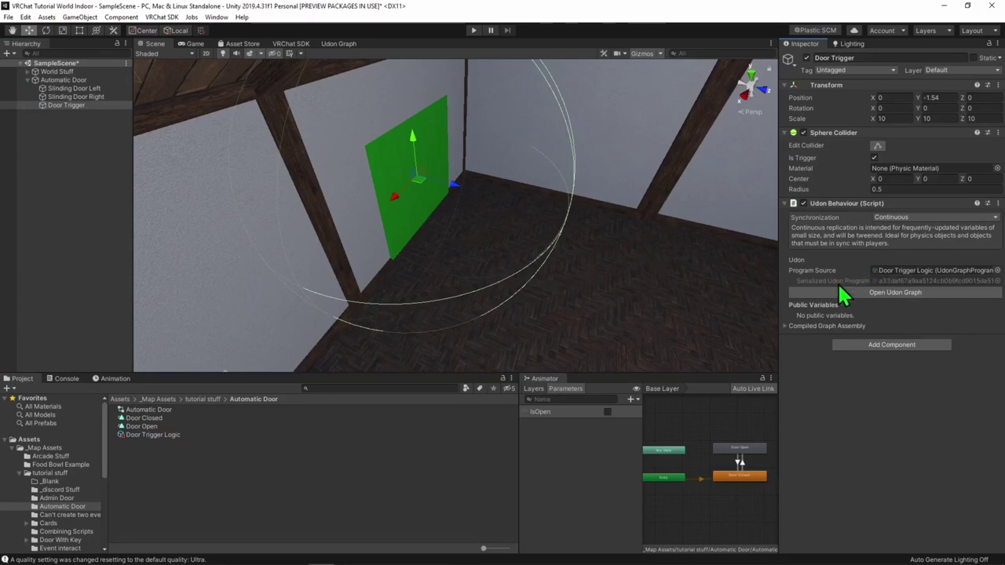
{"action": "left_click", "coordinate": [871, 292]}
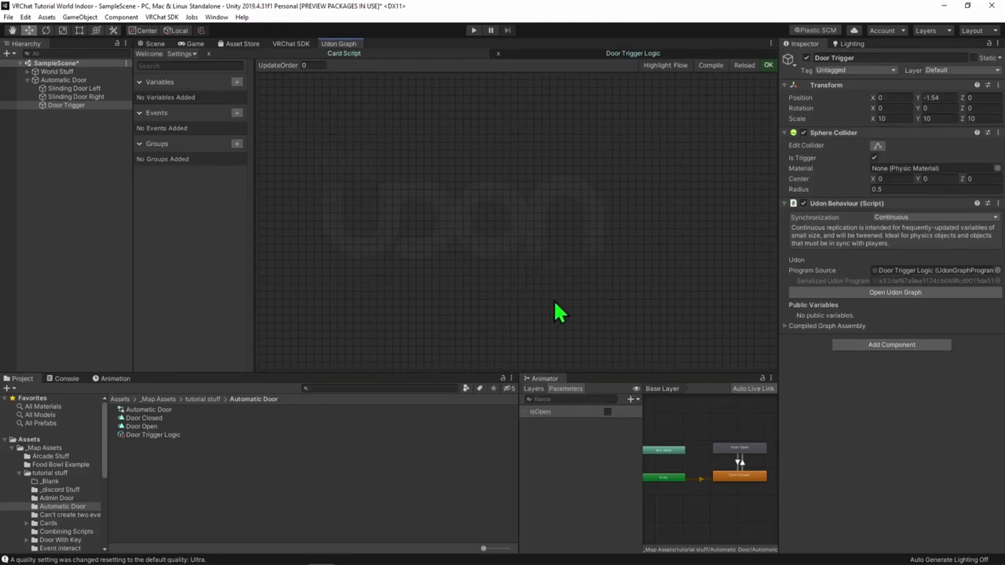
{"action": "key", "text": "q"}
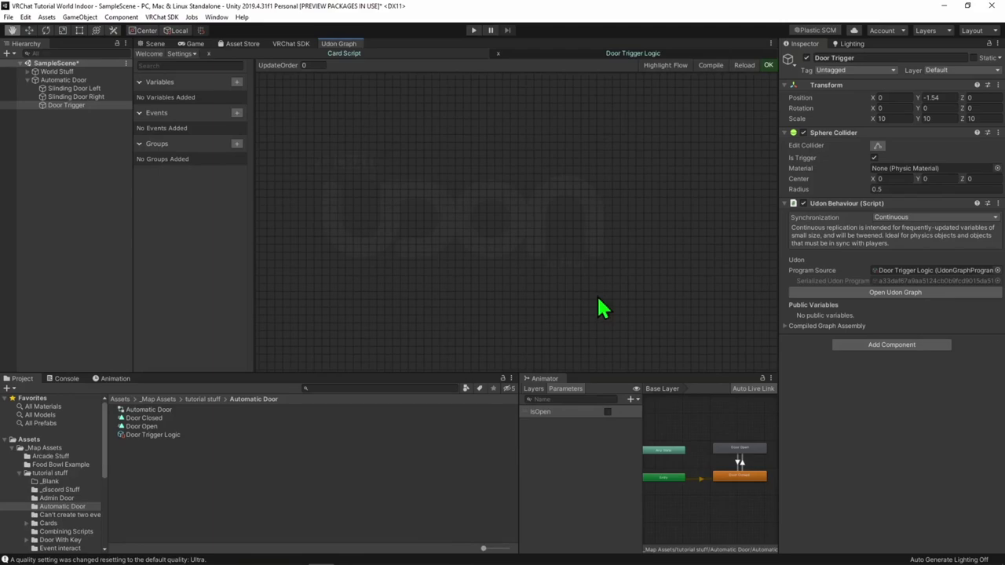
{"action": "key", "text": "w"}
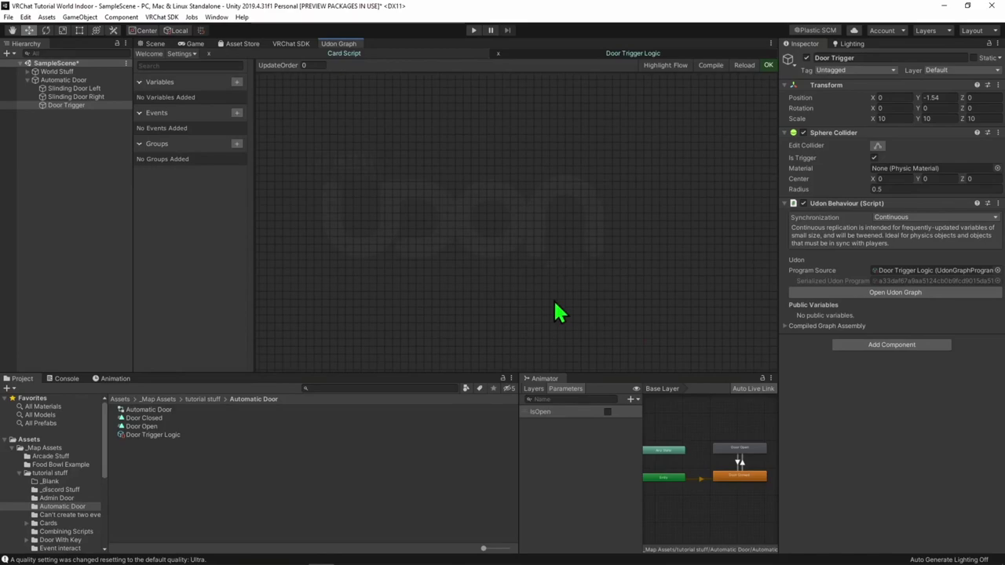
{"action": "key", "text": "q"}
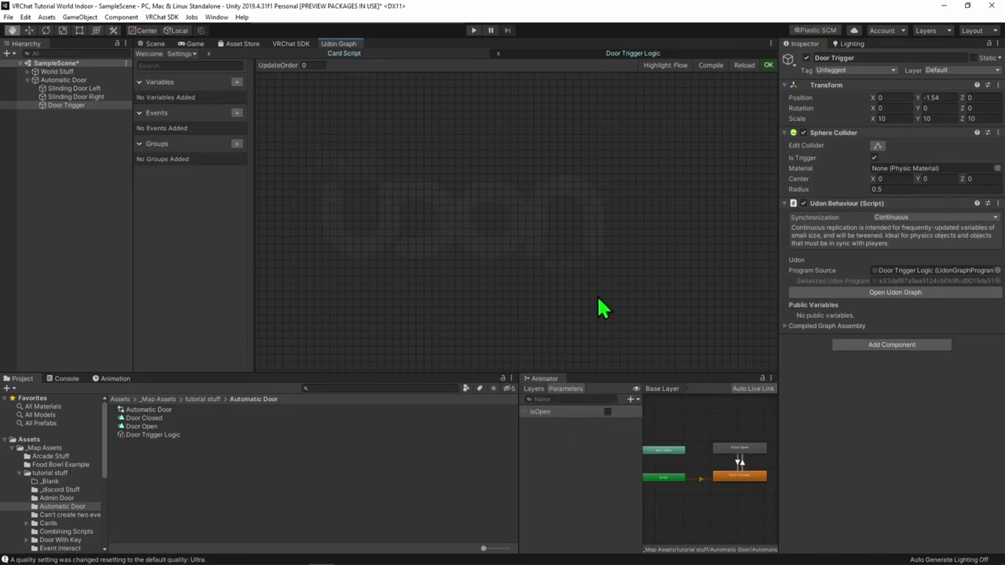
{"action": "key", "text": "w"}
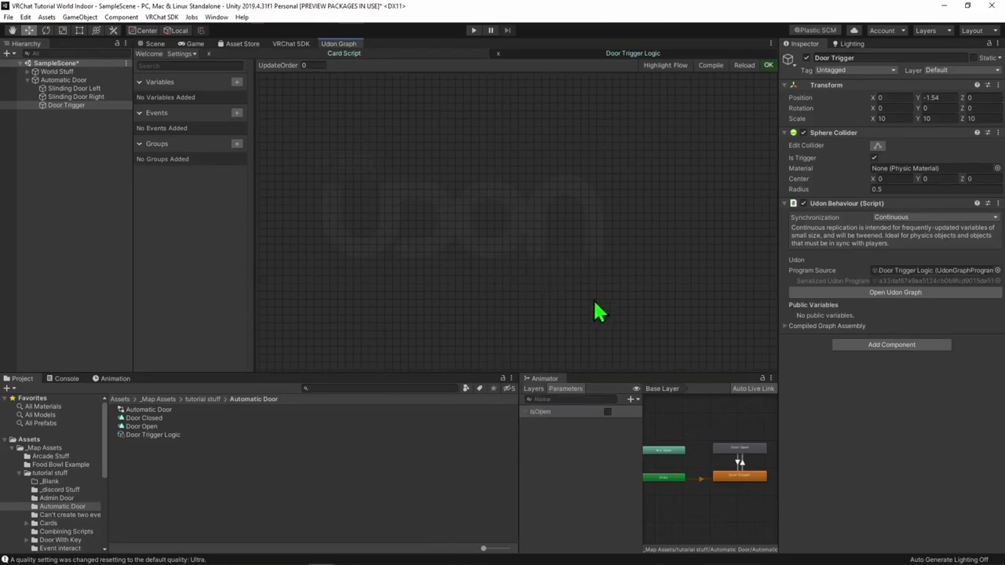
{"action": "key", "text": "q"}
{"action": "key", "text": "w"}
{"action": "left_click", "coordinate": [236, 82]}
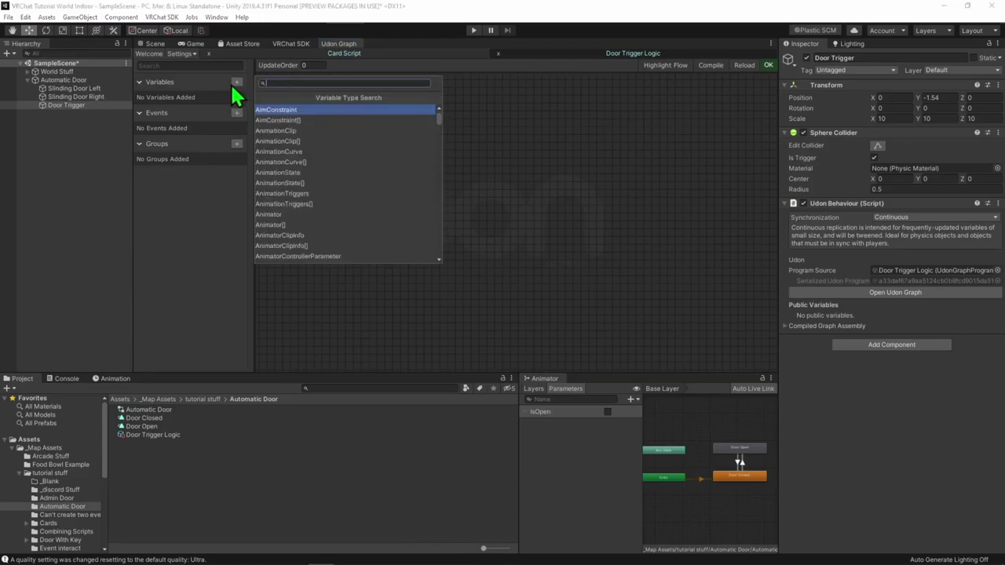
{"action": "left_click", "coordinate": [538, 280]}
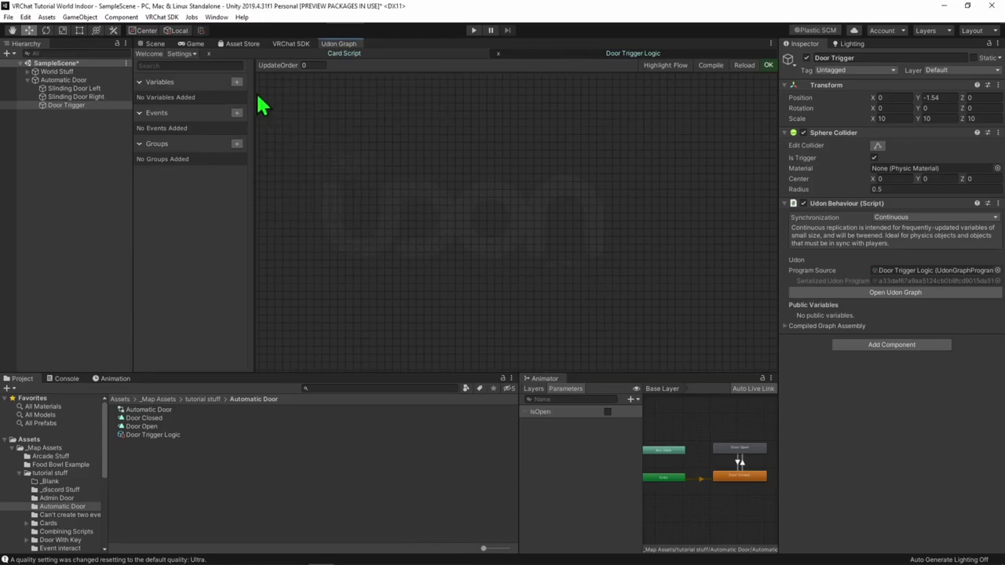
{"action": "left_click", "coordinate": [236, 83]}
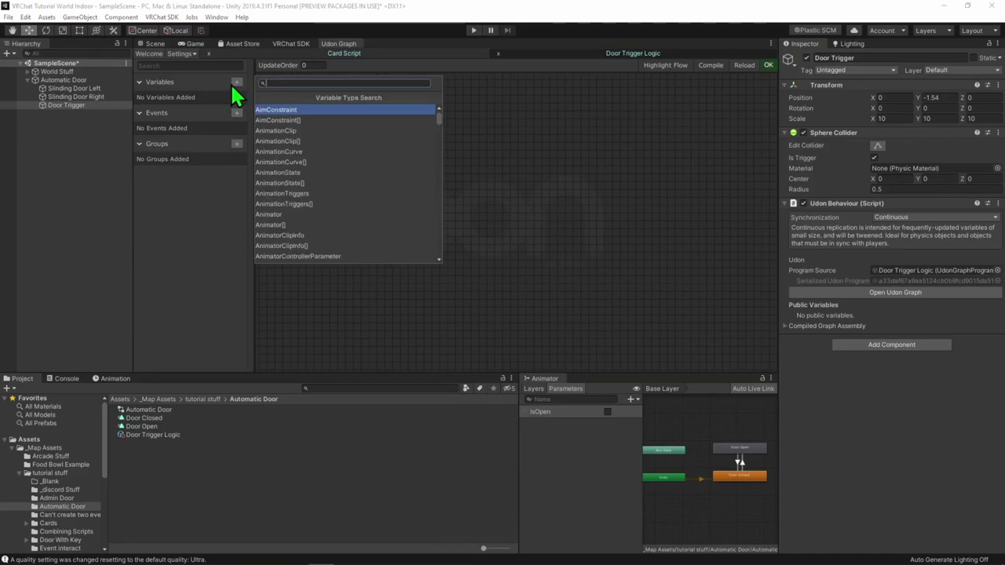
{"action": "type", "text": "animator"}
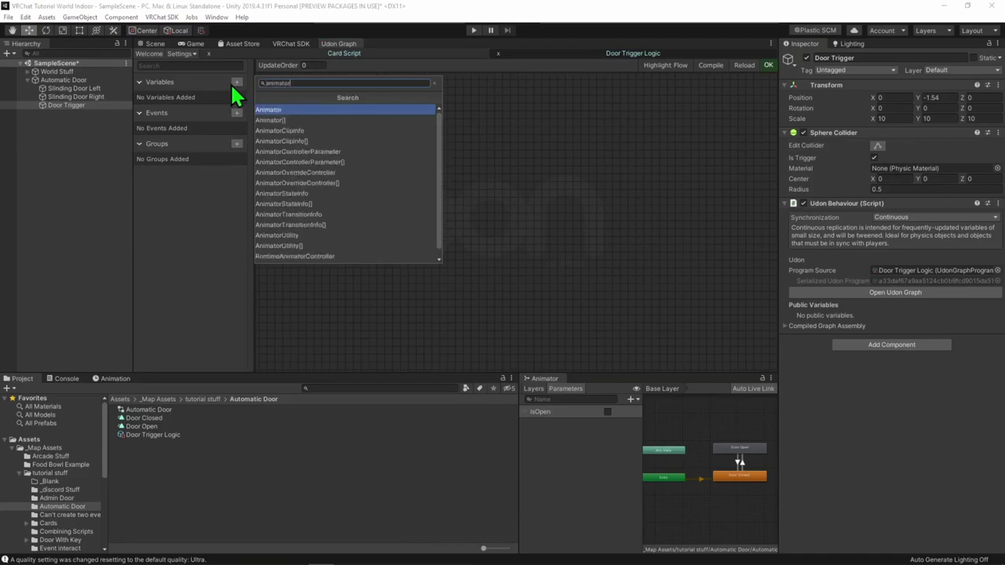
{"action": "key", "text": "BackSpace"}
{"action": "key", "text": "BackSpace"}
{"action": "key", "text": "BackSpace"}
{"action": "key", "text": "BackSpace"}
{"action": "key", "text": "BackSpace"}
{"action": "key", "text": "BackSpace"}
{"action": "key", "text": "BackSpace"}
{"action": "key", "text": "BackSpace"}
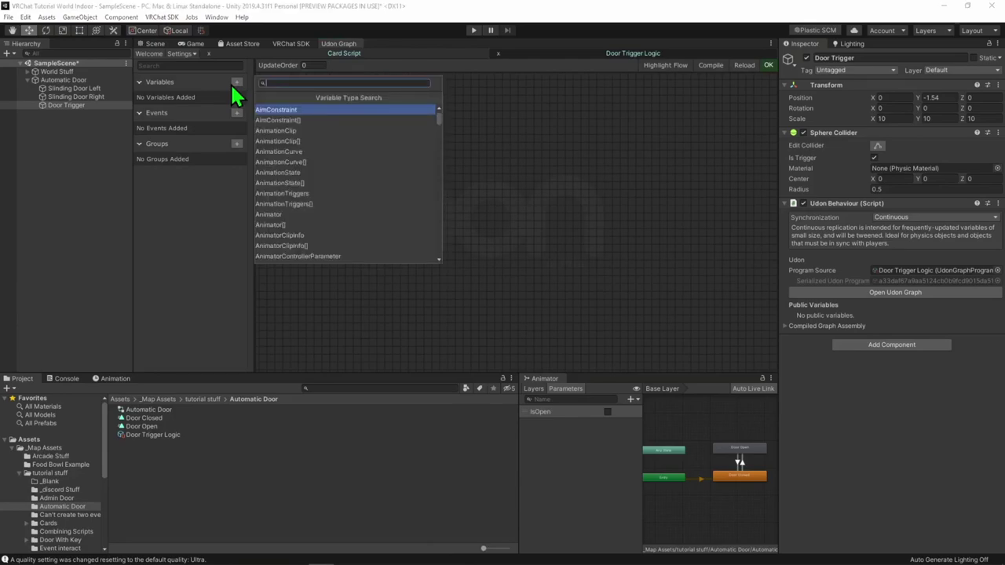
{"action": "key", "text": "Escape"}
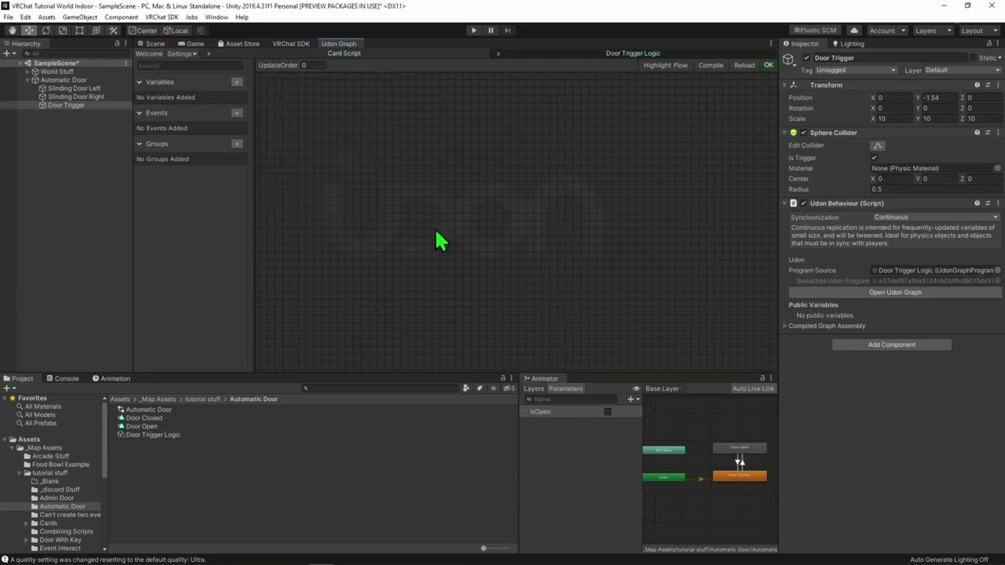
{"action": "left_click", "coordinate": [236, 82]}
{"action": "left_click", "coordinate": [610, 303]}
Add a public Animator variable named anim to the Door Trigger Logic graph.
{"action": "left_click", "coordinate": [235, 82]}
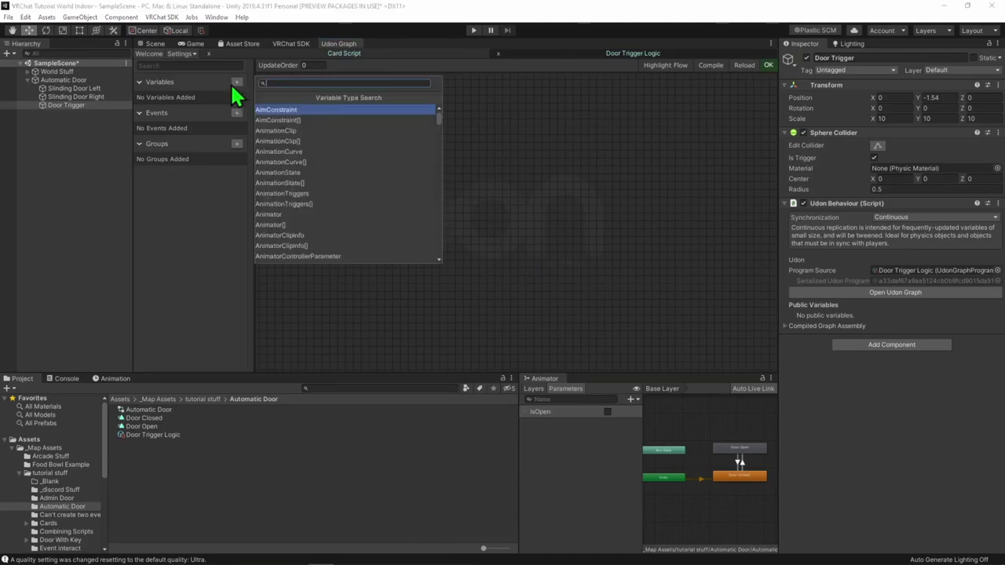
{"action": "type", "text": "animator"}
{"action": "key", "text": "Return"}
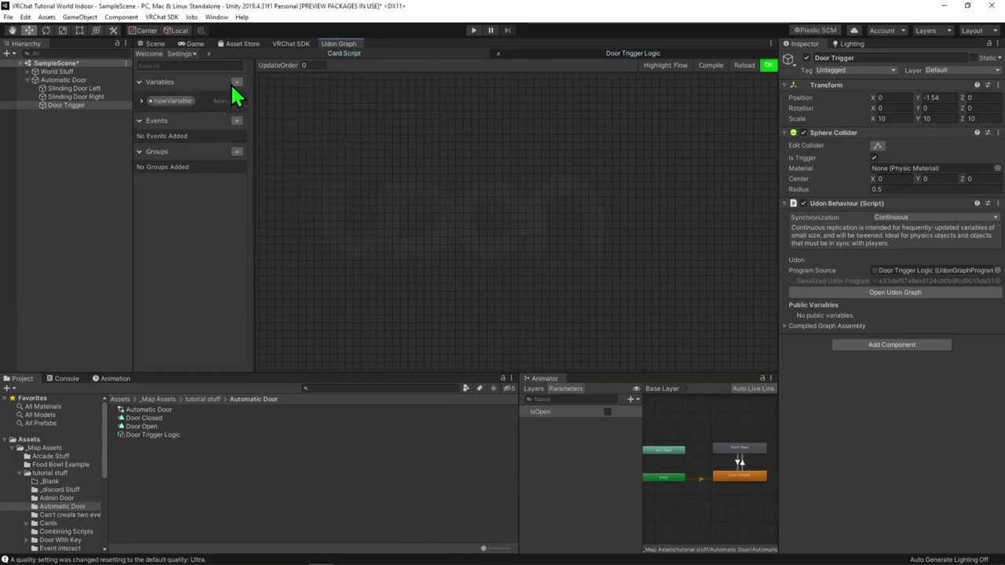
{"action": "double_click", "coordinate": [168, 101]}
{"action": "type", "text": "anim"}
{"action": "key", "text": "Return"}
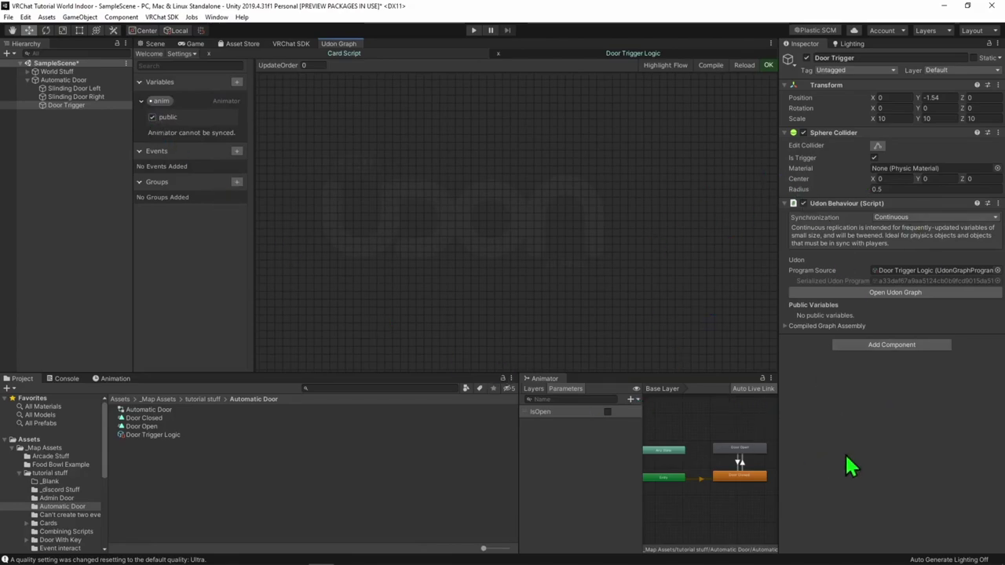
Place the anim variable as a node in the graph and create an Animator SetBool node beside it.
{"action": "left_click_drag", "start_coordinate": [160, 101], "coordinate": [345, 228]}
{"action": "left_click_drag", "start_coordinate": [413, 251], "coordinate": [538, 181]}
{"action": "type", "text": "setbool"}
{"action": "key", "text": "Return"}
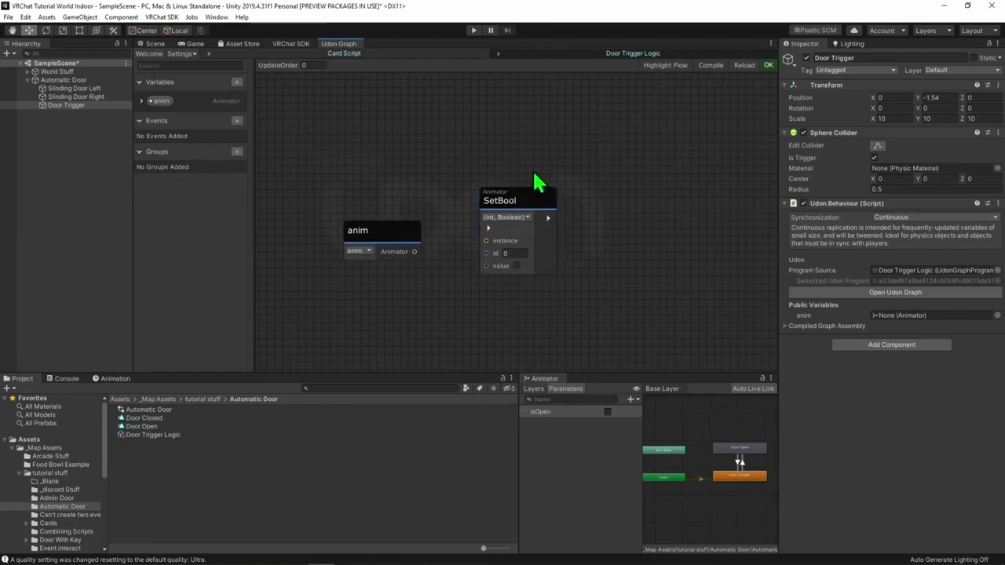
{"action": "left_click", "coordinate": [506, 217]}
{"action": "left_click", "coordinate": [511, 237]}
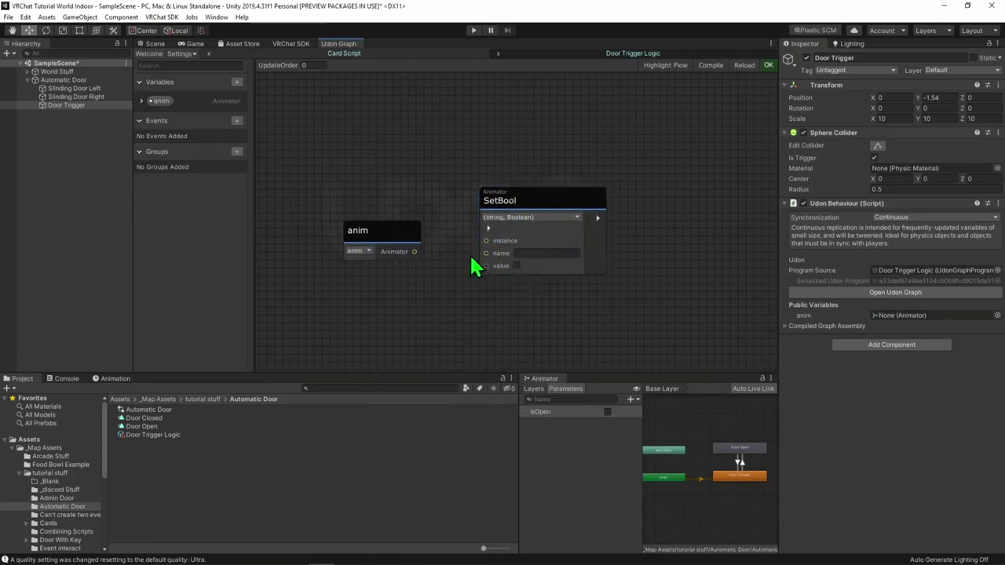
{"action": "left_click_drag", "start_coordinate": [413, 251], "coordinate": [486, 241]}
{"action": "left_click_drag", "start_coordinate": [379, 250], "coordinate": [396, 243]}
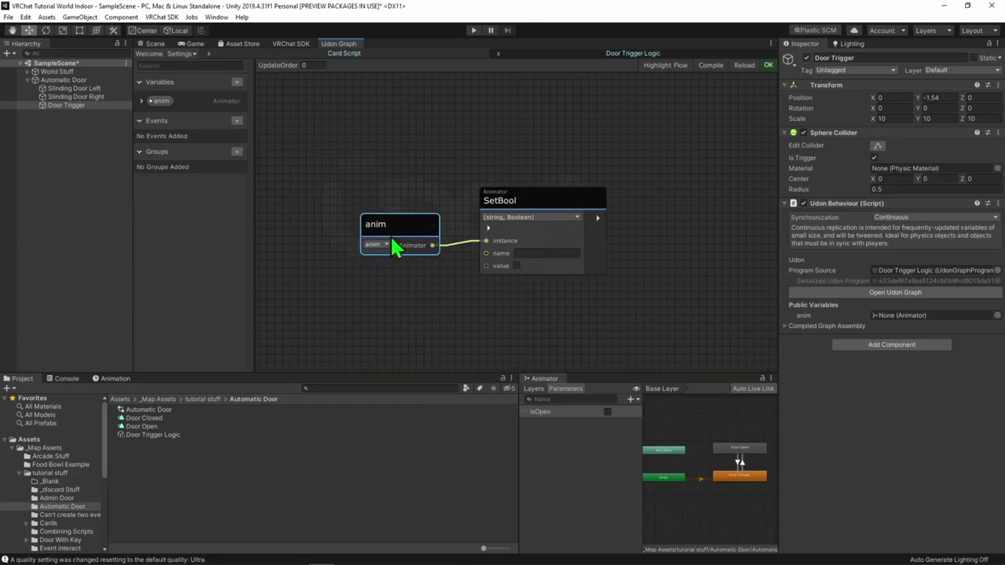
{"action": "key", "text": "ctrl+z"}
{"action": "key", "text": "ctrl+z"}
{"action": "key", "text": "ctrl+z"}
Switch the SetBool node to the (string, Boolean) version and connect the anim output to its instance input.
{"action": "left_click", "coordinate": [507, 216]}
{"action": "left_click", "coordinate": [511, 237]}
{"action": "left_click_drag", "start_coordinate": [415, 252], "coordinate": [455, 238]}
{"action": "left_click_drag", "start_coordinate": [539, 202], "coordinate": [540, 207]}
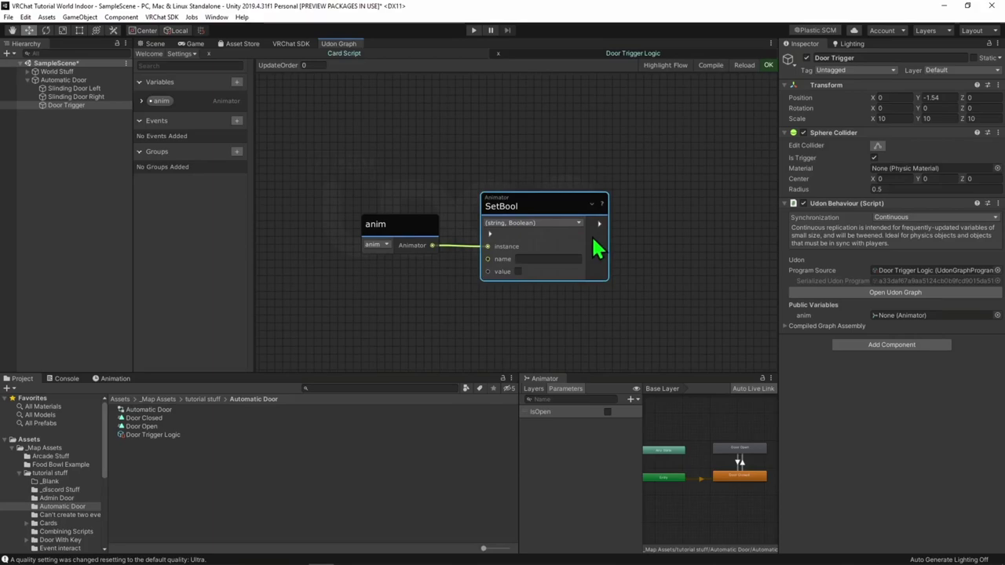
Set the SetBool node's name to IsOpen and its value to true.
{"action": "left_click_drag", "start_coordinate": [549, 413], "coordinate": [540, 260]}
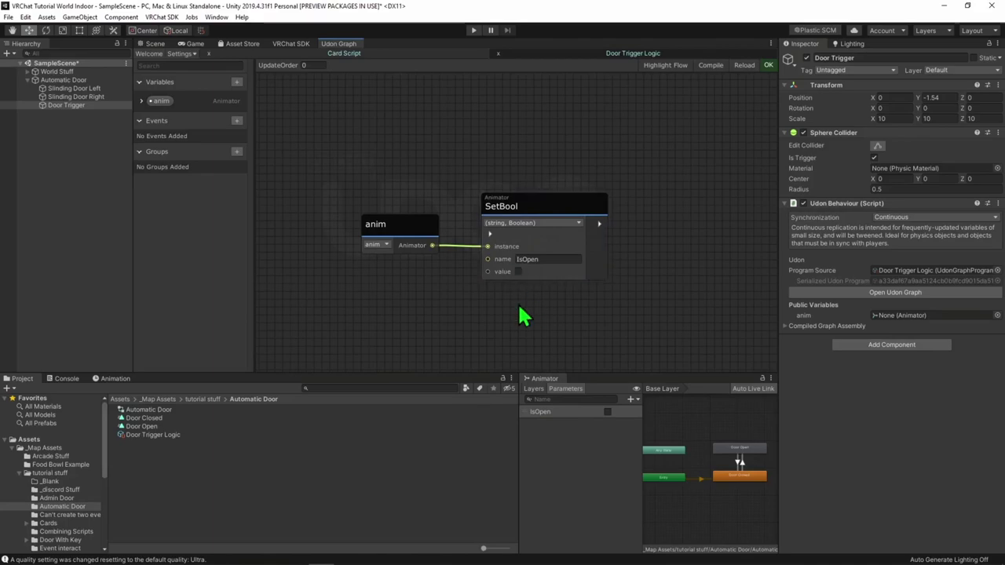
{"action": "left_click", "coordinate": [518, 271]}
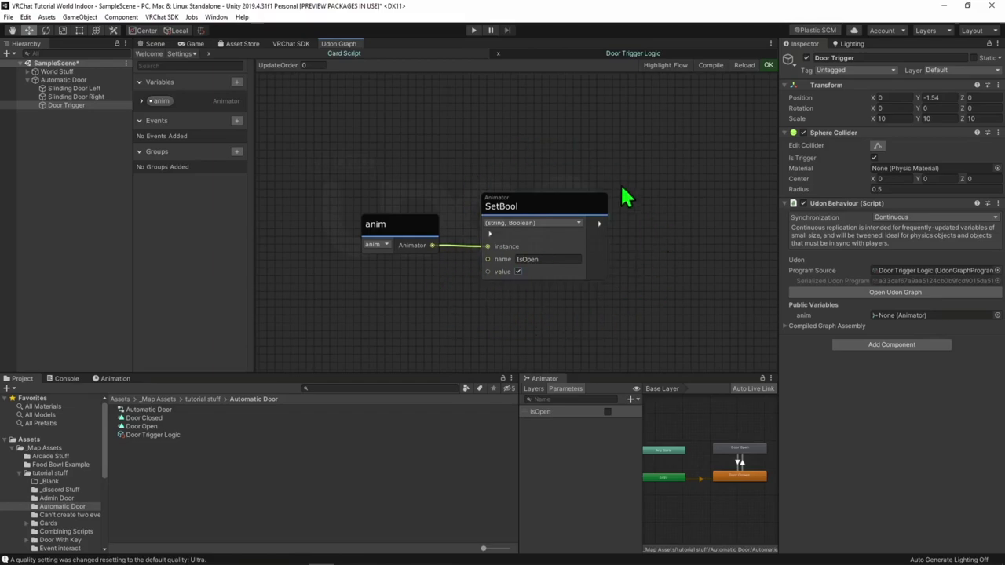
{"action": "left_click", "coordinate": [517, 271]}
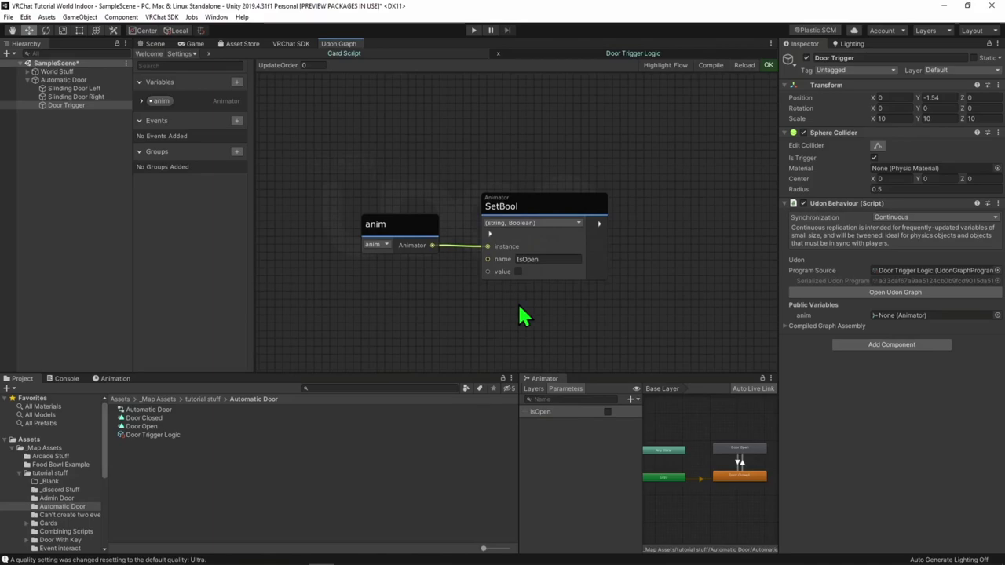
{"action": "left_click", "coordinate": [517, 270]}
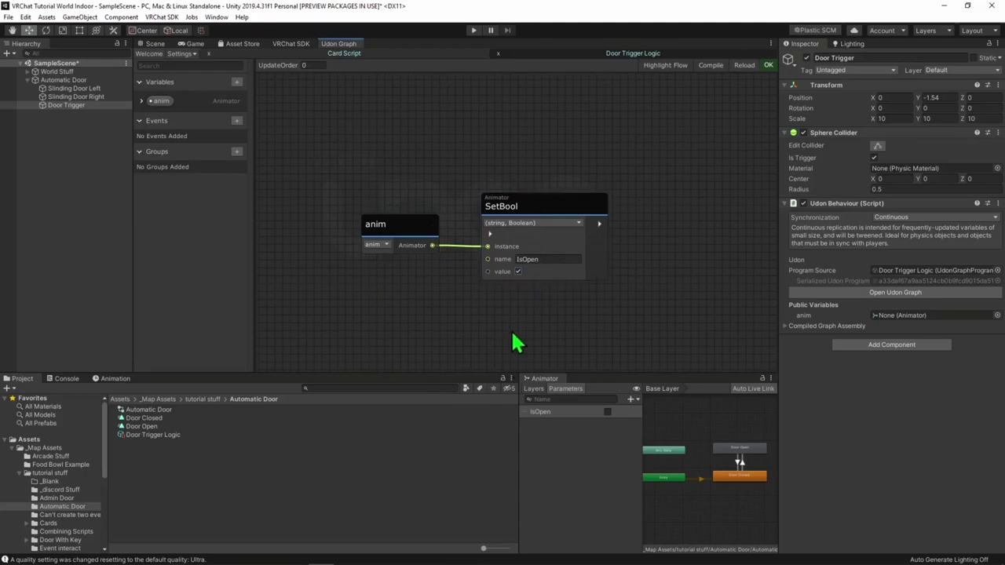
Add an OnPlayerTriggerEnter event node in front of the anim and SetBool nodes.
{"action": "middle_click_drag", "start_coordinate": [390, 306], "coordinate": [506, 310]}
{"action": "key", "text": "space"}
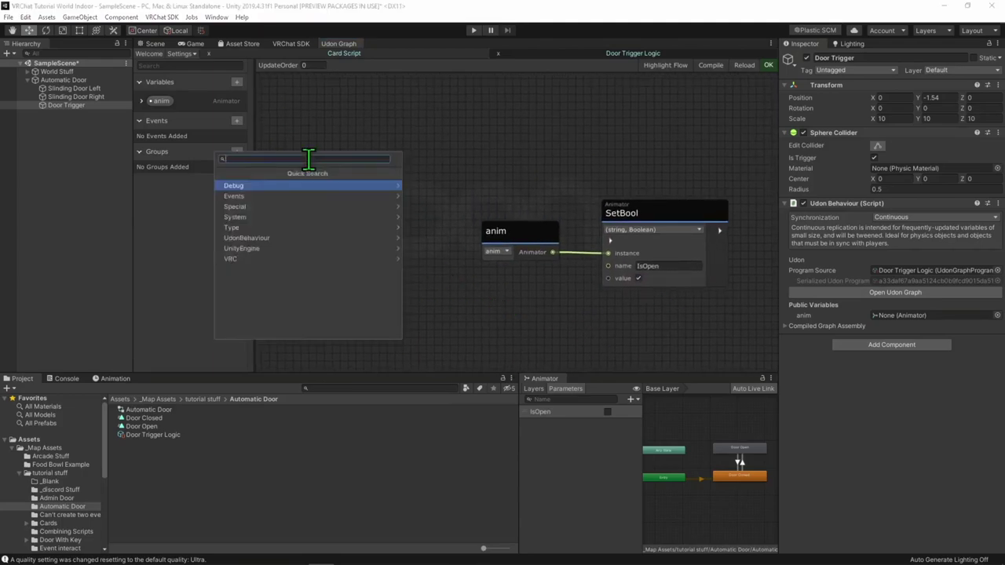
{"action": "type", "text": "onplayertrigger"}
{"action": "key", "text": "Return"}
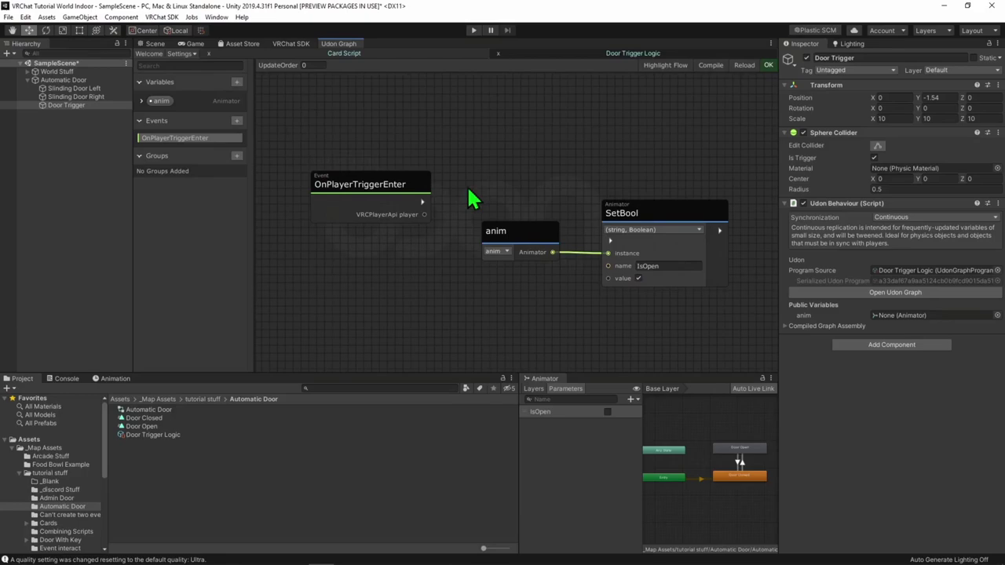
Create a Get isLocal node from the OnPlayerTriggerEnter event's player output and place it below and beside the event.
{"action": "middle_click_drag", "start_coordinate": [469, 199], "coordinate": [571, 198]}
{"action": "left_click_drag", "start_coordinate": [461, 181], "coordinate": [452, 214]}
{"action": "type", "text": "playera"}
{"action": "key", "text": "ctrl+a"}
{"action": "type", "text": "islo"}
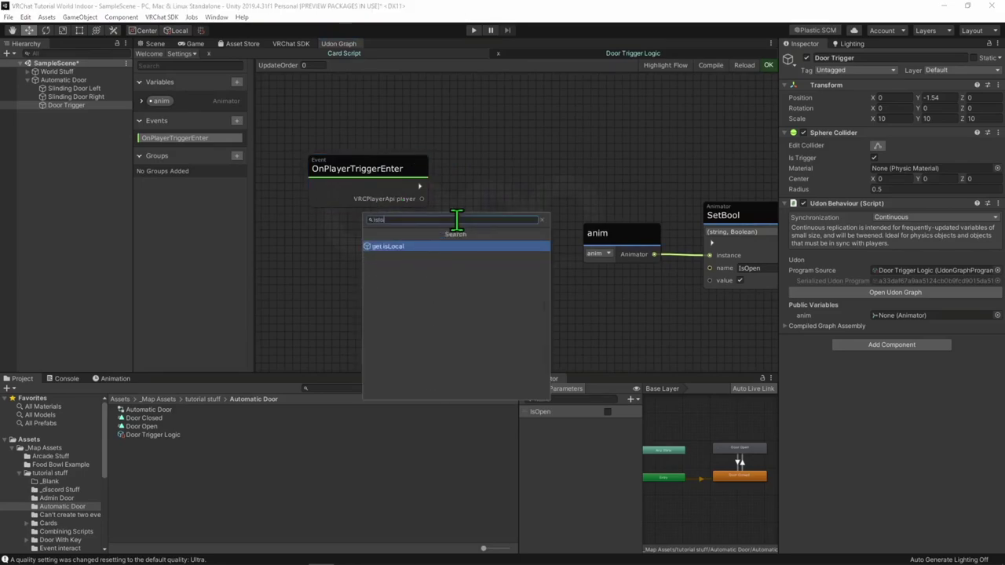
{"action": "key", "text": "Return"}
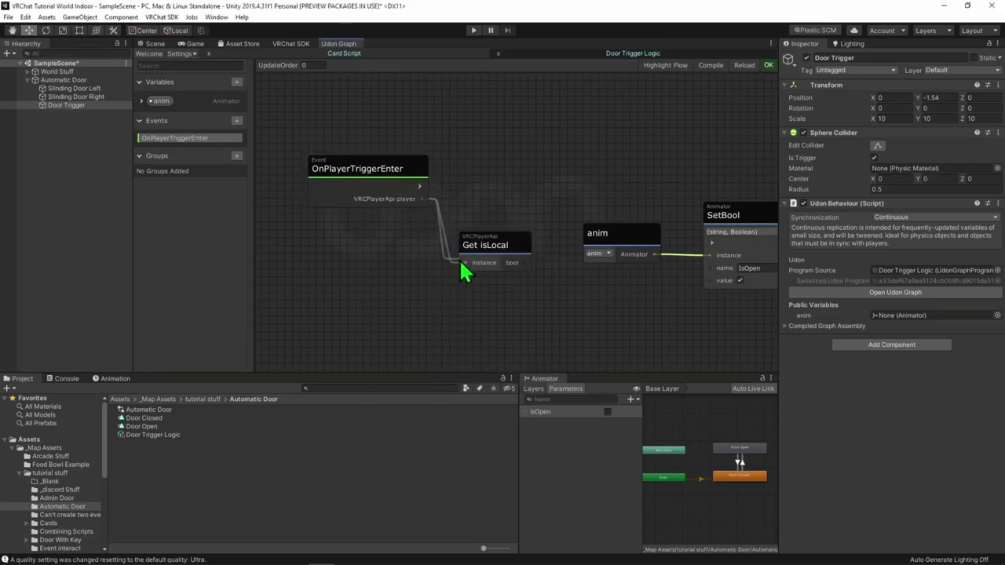
{"action": "left_click_drag", "start_coordinate": [477, 239], "coordinate": [469, 222]}
Add a Branch node run by OnPlayerTriggerEnter with Get isLocal as its condition, and connect its True output to SetBool.
{"action": "key", "text": "b"}
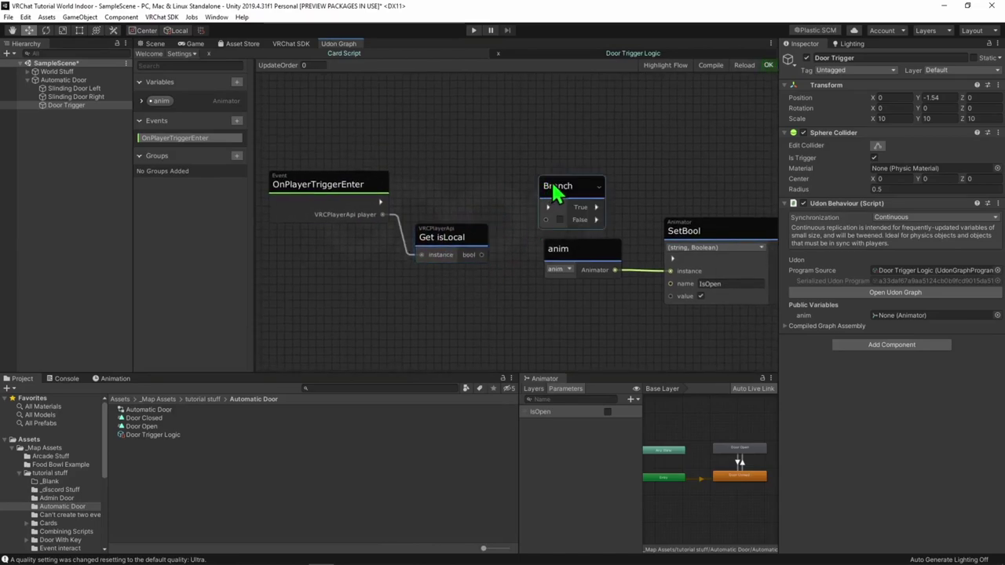
{"action": "left_click_drag", "start_coordinate": [380, 206], "coordinate": [527, 204]}
{"action": "left_click_drag", "start_coordinate": [480, 254], "coordinate": [672, 259]}
{"action": "middle_click_drag", "start_coordinate": [626, 323], "coordinate": [474, 308]}
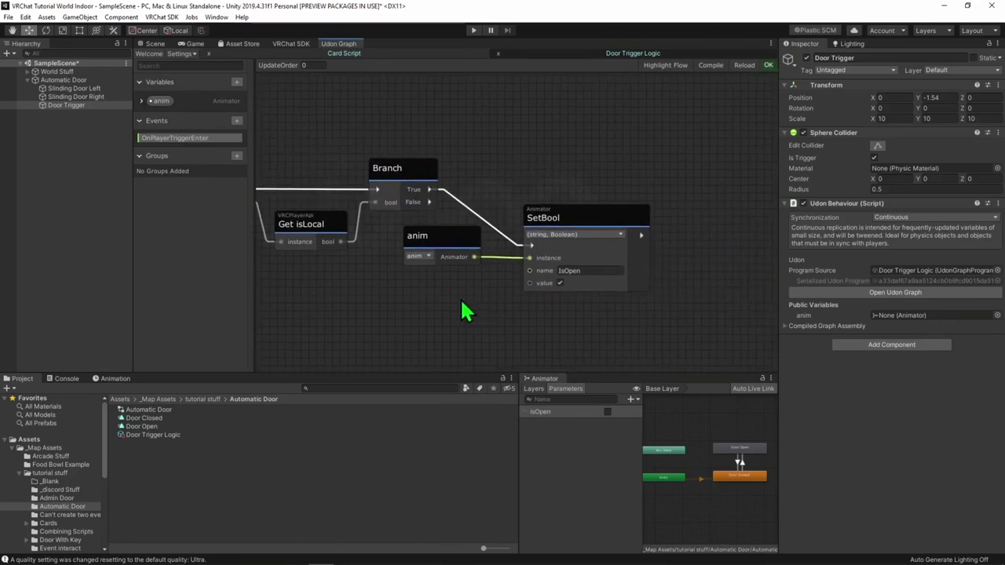
Paste a copy of the isLocal, Branch, anim and SetBool nodes below the originals, with an OnPlayerTriggerExit event node in front.
{"action": "key", "text": "shift+space"}
{"action": "middle_click_drag", "start_coordinate": [372, 321], "coordinate": [601, 294]}
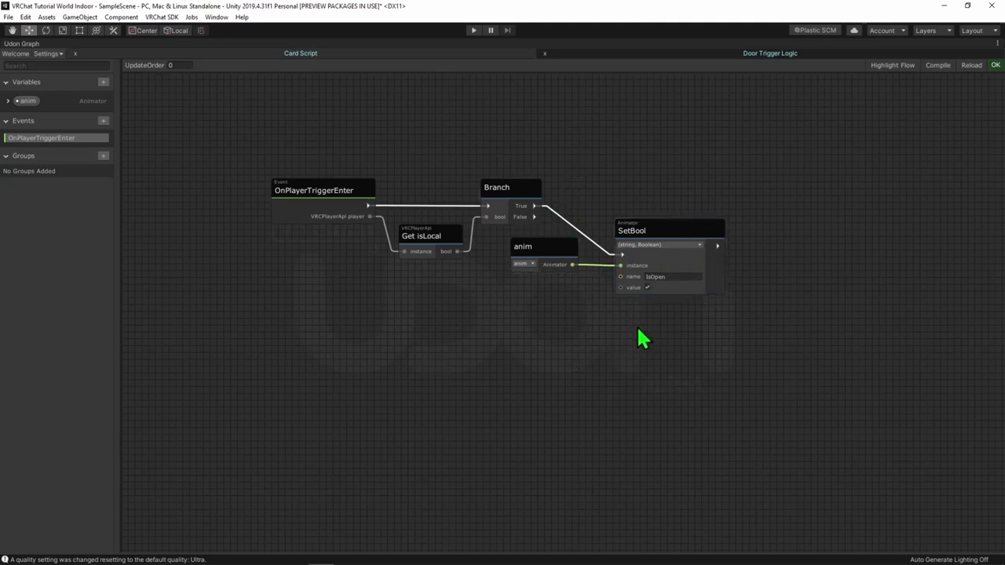
{"action": "key", "text": "shift+space"}
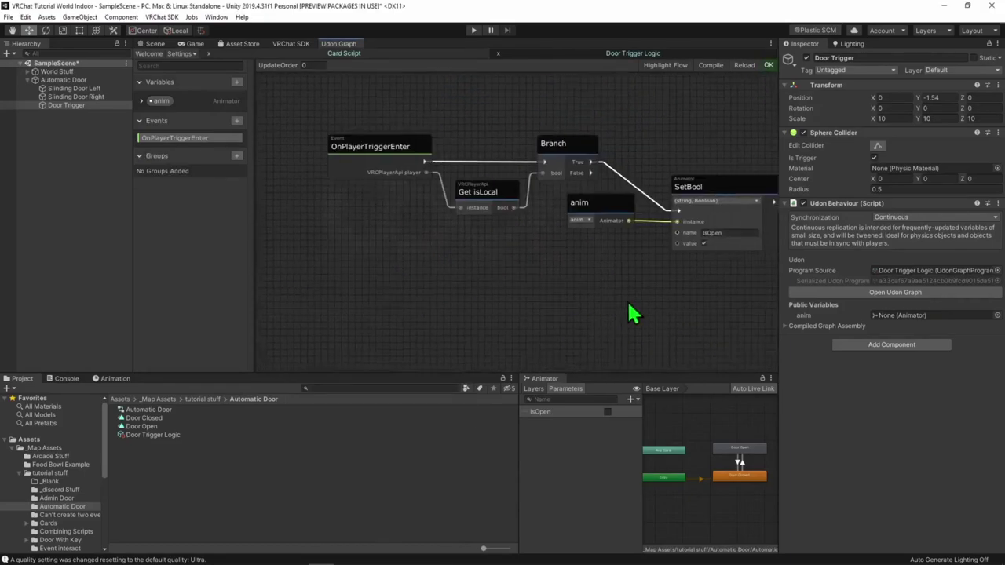
{"action": "key", "text": "ctrl+v"}
{"action": "left_click", "coordinate": [404, 291]}
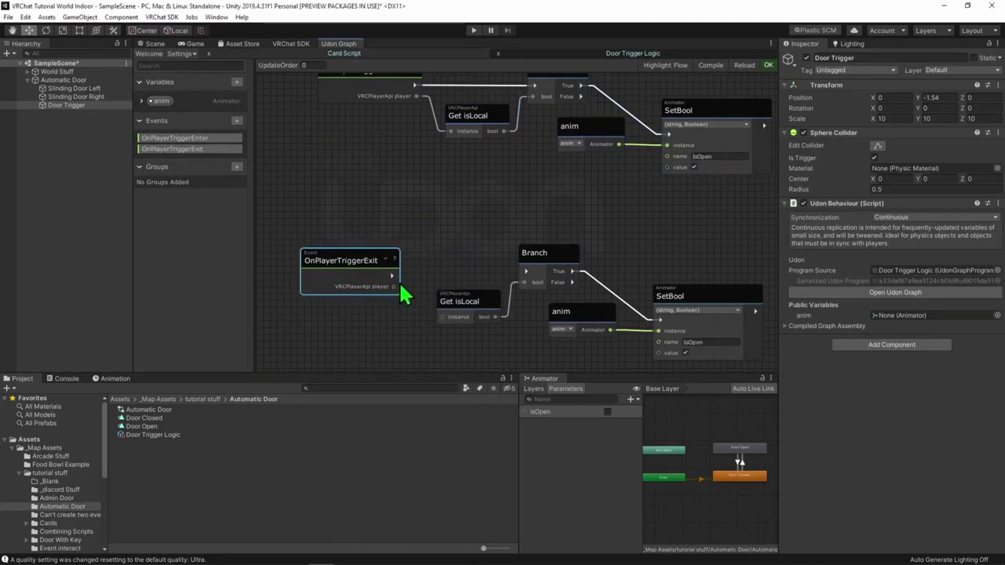
Connect OnPlayerTriggerExit to the lower Branch, its player output to the lower Get isLocal, and set the lower SetBool's value to false.
{"action": "left_click", "coordinate": [376, 267]}
{"action": "scroll", "coordinate": [565, 224], "scroll_direction": "down", "scroll_amount": 2}
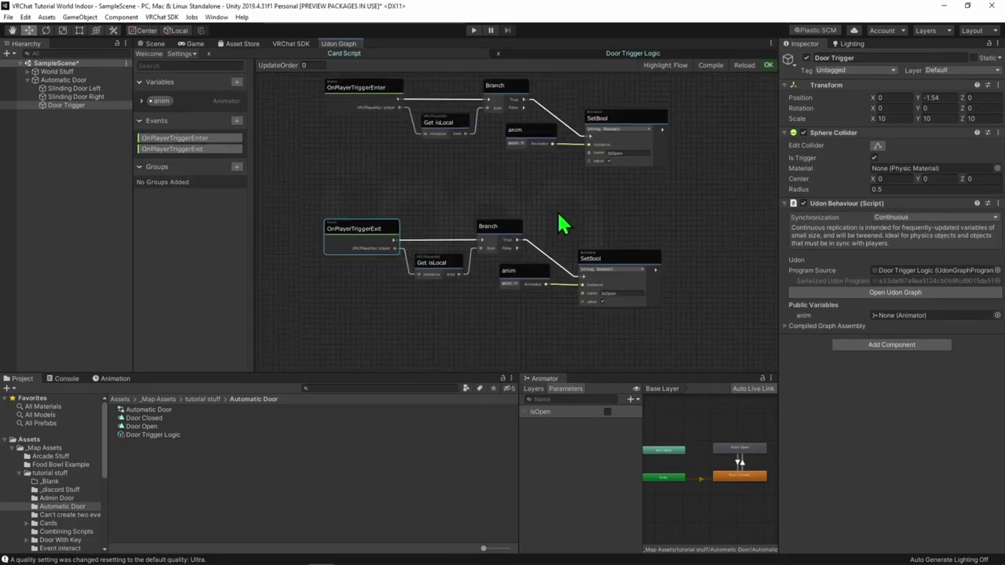
{"action": "middle_click_drag", "start_coordinate": [565, 220], "coordinate": [577, 240]}
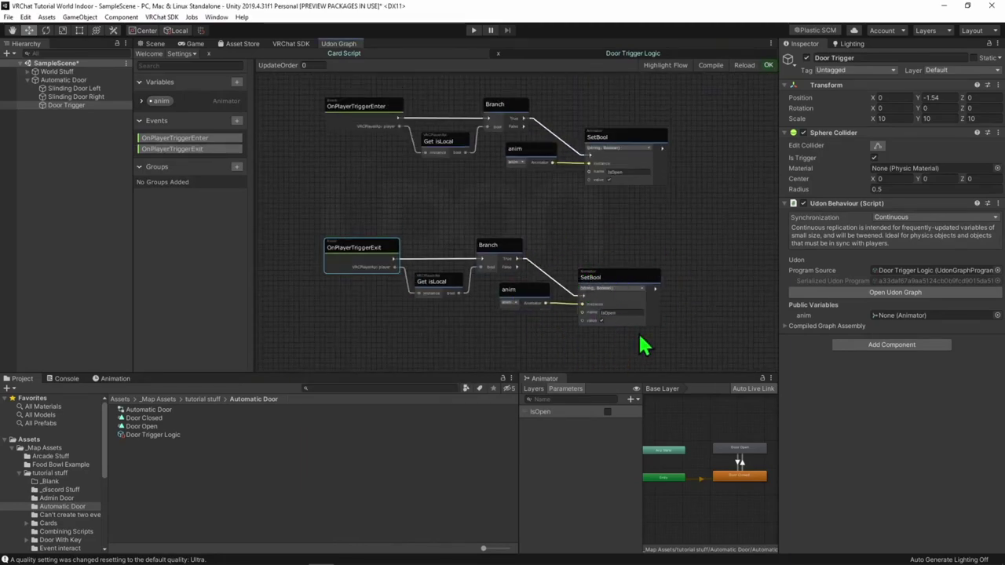
{"action": "scroll", "coordinate": [620, 352], "scroll_direction": "up", "scroll_amount": 5}
{"action": "scroll", "coordinate": [568, 319], "scroll_direction": "down", "scroll_amount": 5}
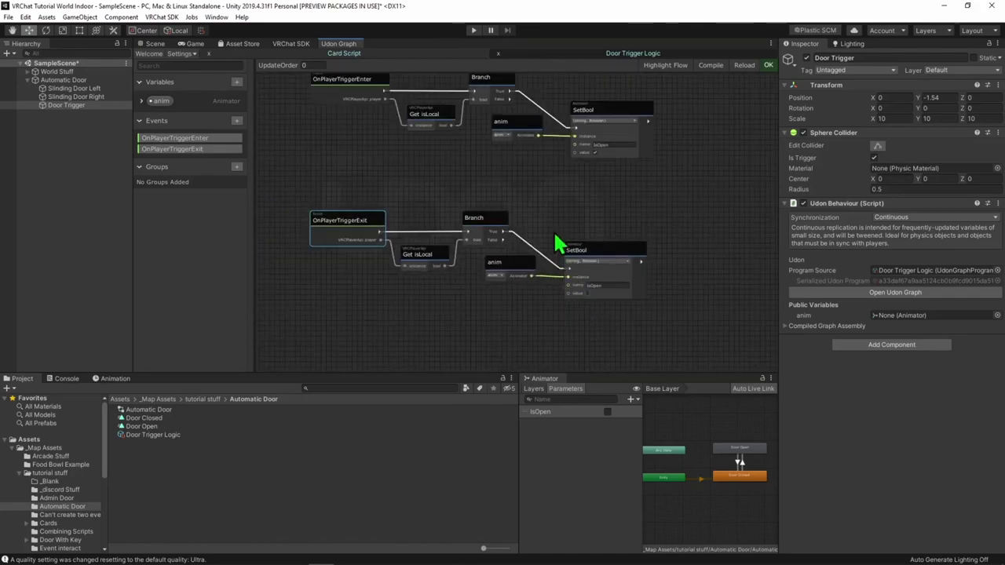
{"action": "left_click", "coordinate": [609, 247]}
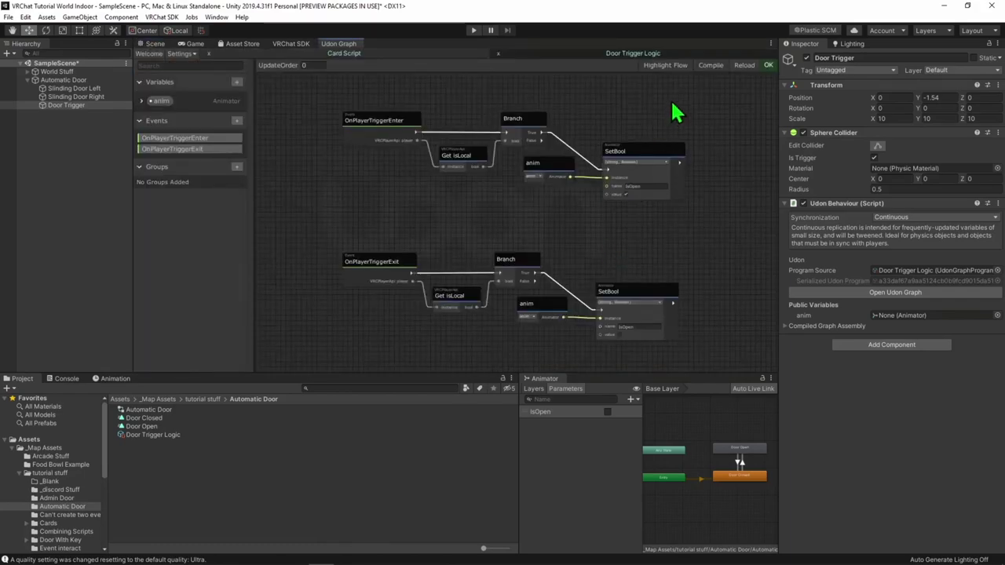
Return to the scene and assign the Automatic Door object's Animator to Door Trigger's public anim variable.
{"action": "left_click", "coordinate": [156, 44]}
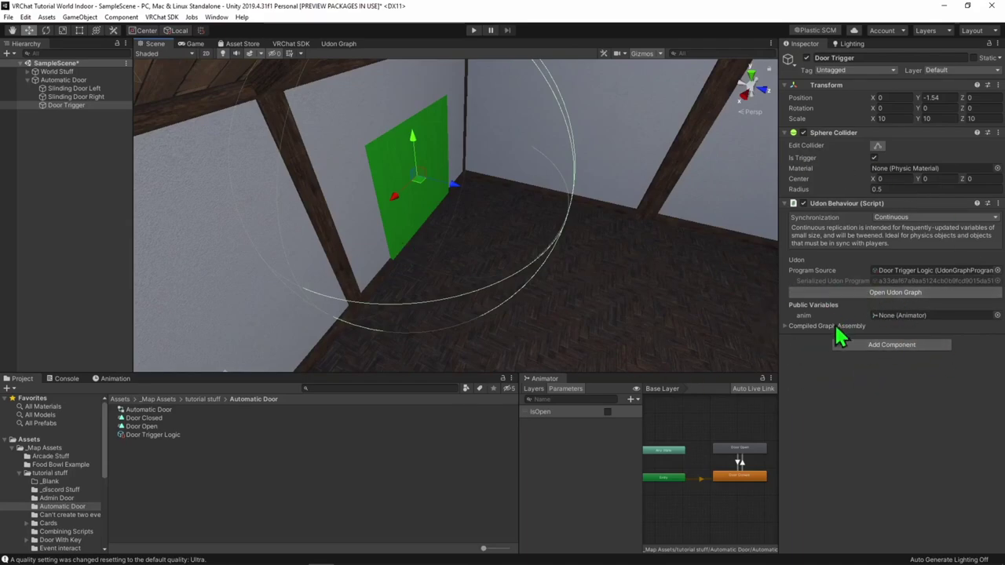
{"action": "left_click_drag", "start_coordinate": [69, 80], "coordinate": [928, 326]}
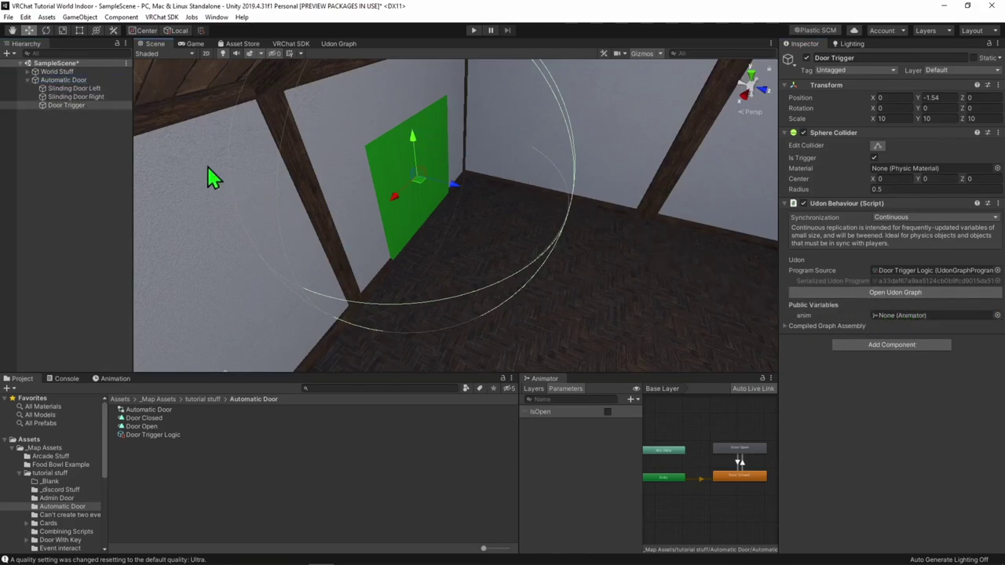
{"action": "left_click_drag", "start_coordinate": [66, 80], "coordinate": [927, 321]}
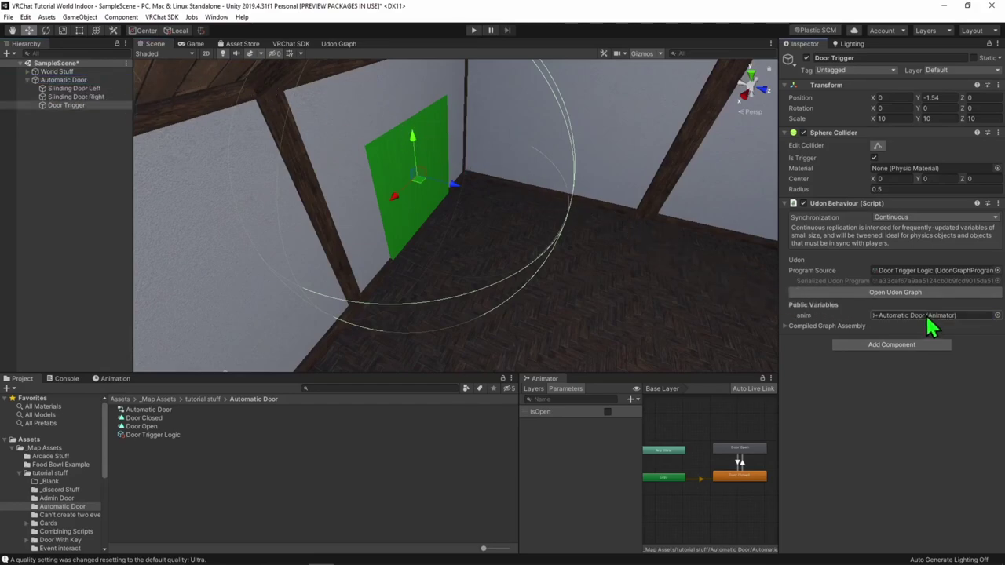
Play-test the scene by walking the local player toward and away from the automatic door several times, and exit play mode.
{"action": "left_click", "coordinate": [473, 30]}
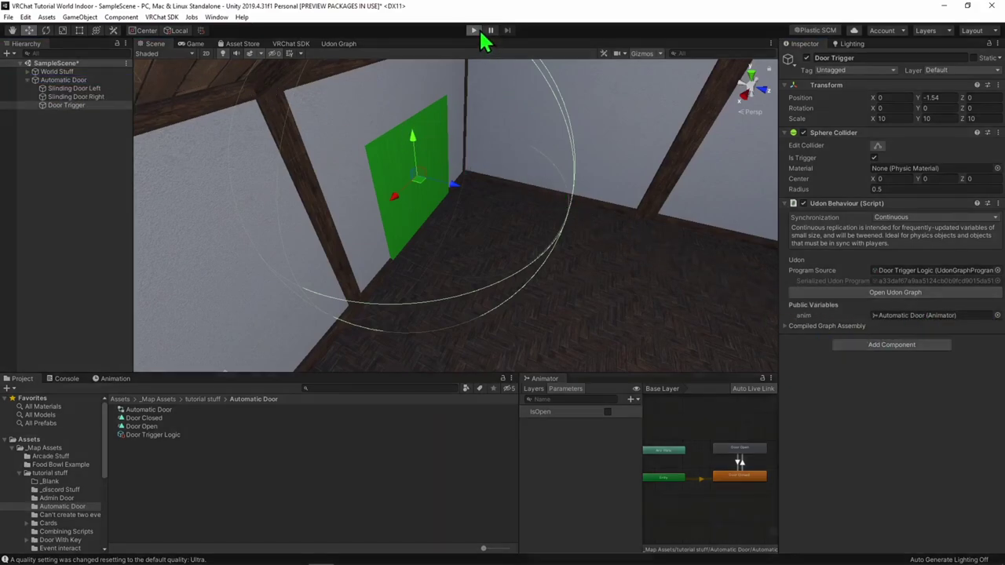
{"action": "left_click", "coordinate": [382, 182]}
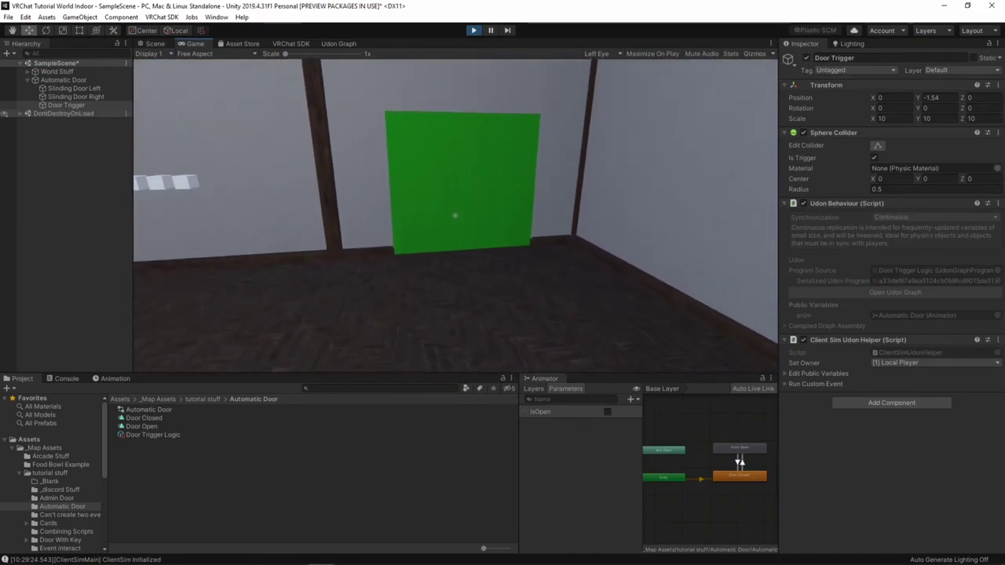
{"action": "key", "text": "w"}
{"action": "key", "text": "s"}
{"action": "key", "text": "w"}
{"action": "key", "text": "s"}
{"action": "key", "text": "w"}
{"action": "key", "text": "s"}
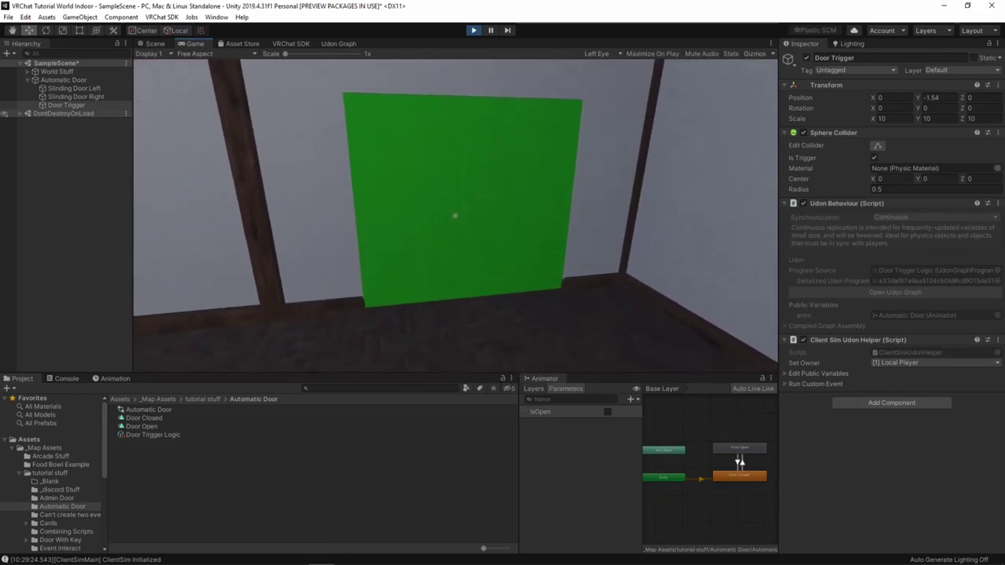
{"action": "key", "text": "w"}
{"action": "key", "text": "s"}
{"action": "key", "text": "w"}
{"action": "key", "text": "w"}
{"action": "key", "text": "Escape"}
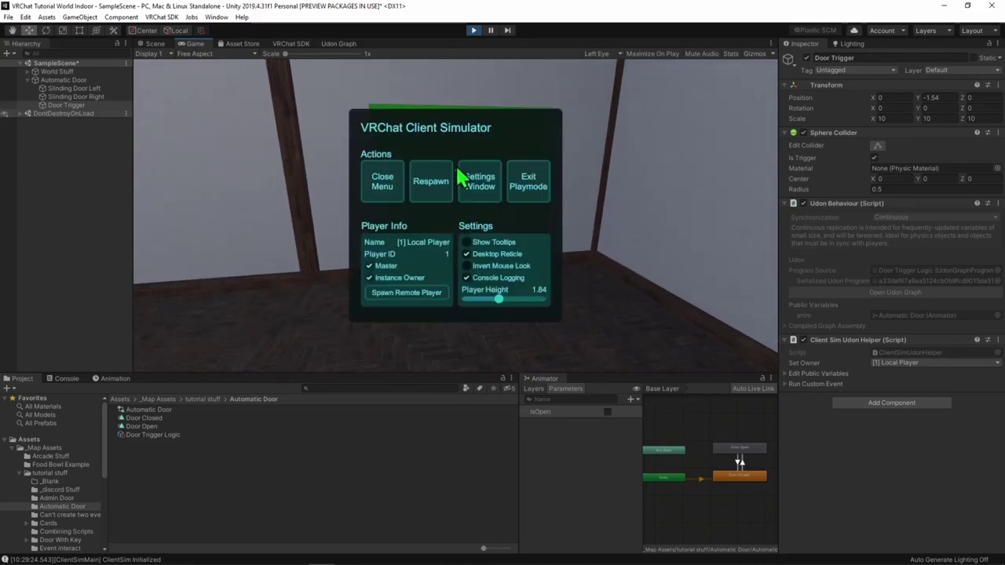
{"action": "left_click", "coordinate": [473, 29]}
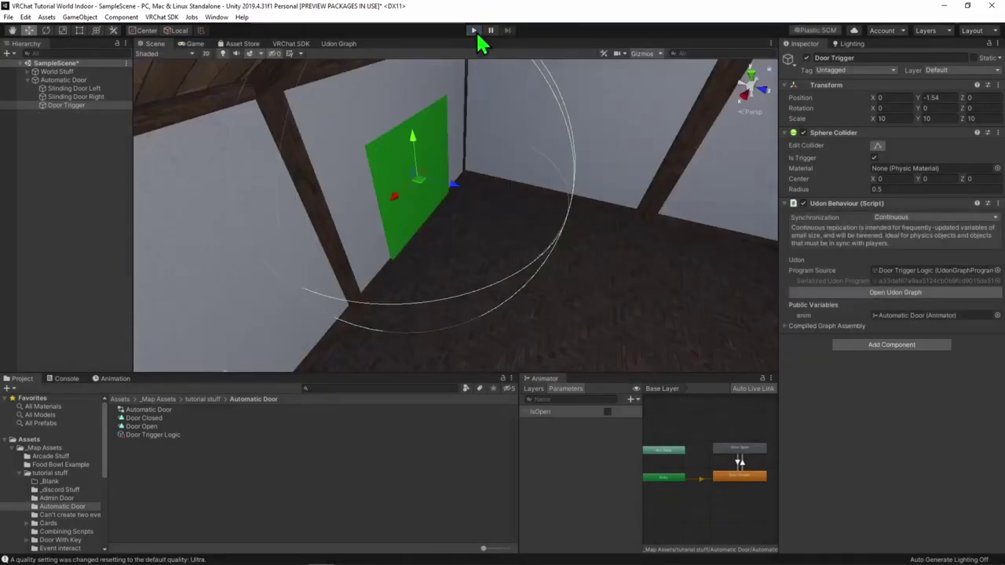
{"action": "left_click", "coordinate": [473, 30]}
{"action": "left_click", "coordinate": [473, 30]}
{"action": "left_click", "coordinate": [473, 29]}
{"action": "left_click", "coordinate": [473, 30]}
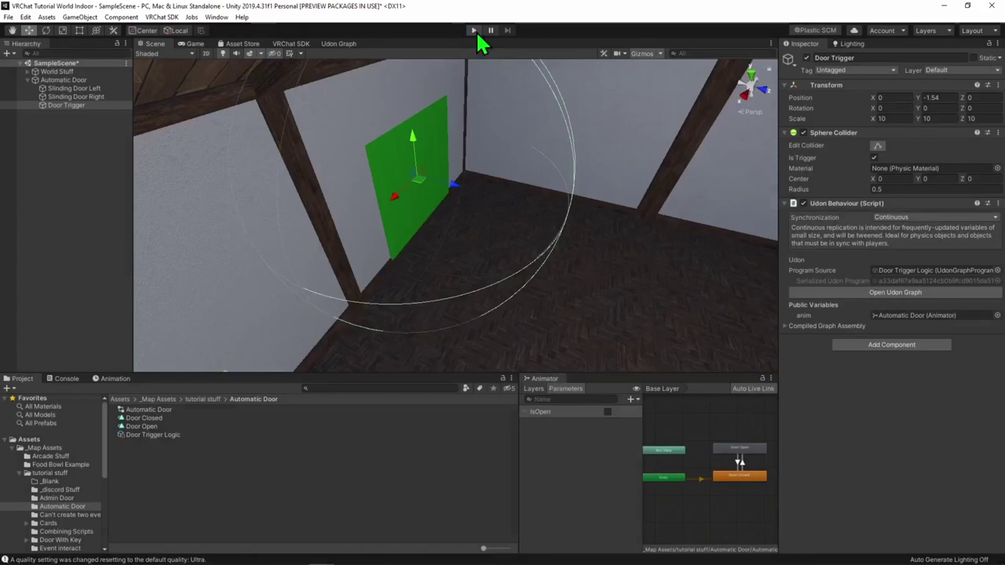
Reopen Door Trigger's Udon graph and delete the Branch and Get isLocal nodes from both the enter and exit chains.
{"action": "left_click", "coordinate": [809, 292]}
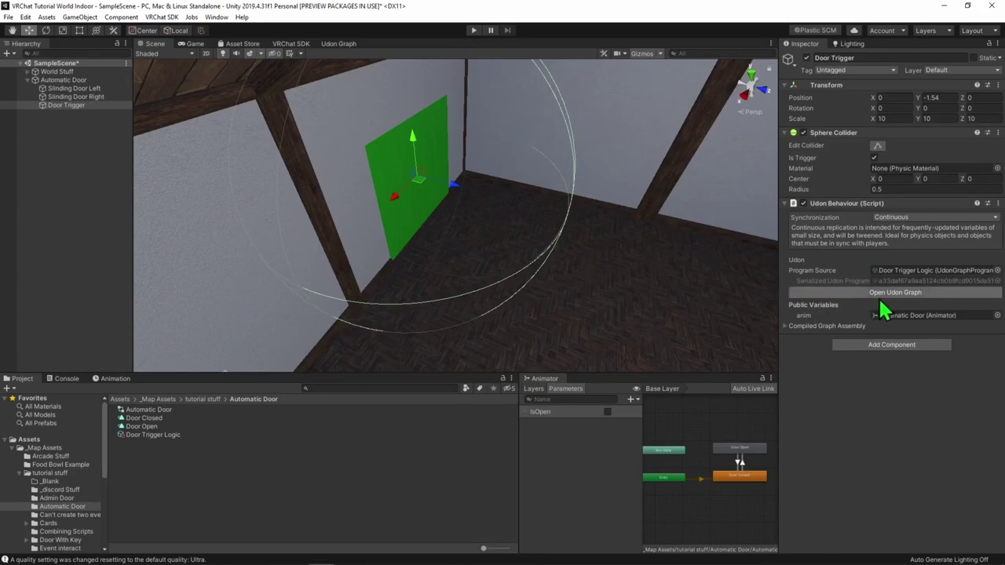
{"action": "left_click", "coordinate": [878, 294]}
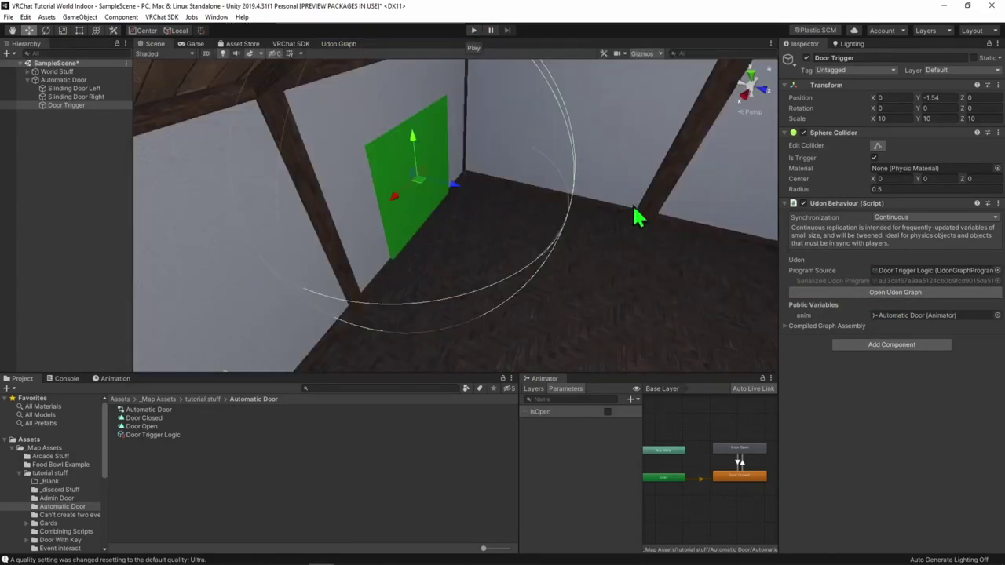
{"action": "left_click", "coordinate": [893, 292]}
{"action": "middle_click_drag", "start_coordinate": [358, 318], "coordinate": [470, 243]}
{"action": "scroll", "coordinate": [469, 242], "scroll_direction": "down", "scroll_amount": 3}
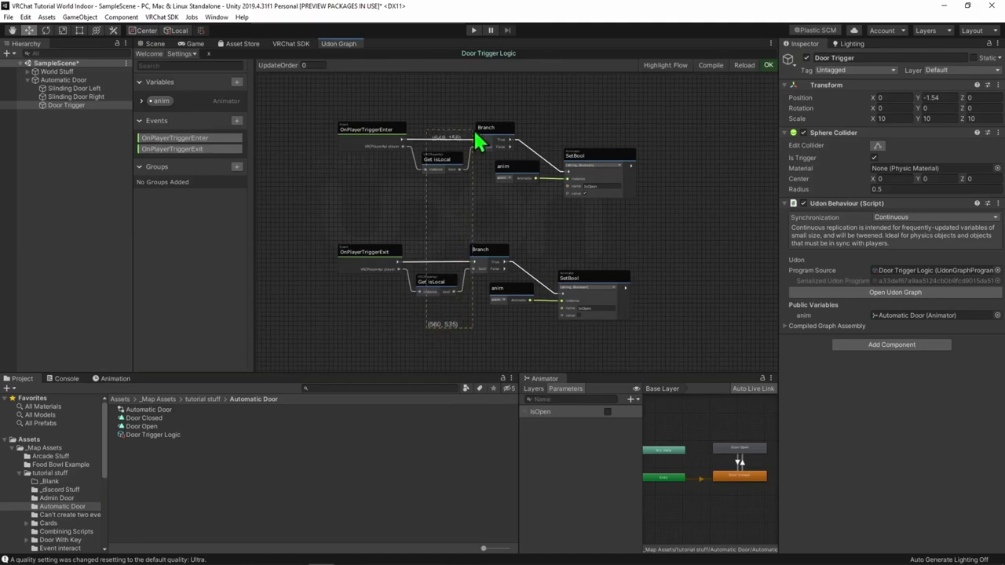
{"action": "scroll", "coordinate": [340, 292], "scroll_direction": "up", "scroll_amount": 3}
{"action": "scroll", "coordinate": [442, 262], "scroll_direction": "down", "scroll_amount": 3}
{"action": "scroll", "coordinate": [352, 259], "scroll_direction": "up", "scroll_amount": 3}
{"action": "scroll", "coordinate": [397, 290], "scroll_direction": "down", "scroll_amount": 3}
{"action": "left_click_drag", "start_coordinate": [430, 341], "coordinate": [483, 133]}
{"action": "key", "text": "Delete"}
Connect OnPlayerTriggerEnter and OnPlayerTriggerExit directly to their SetBool nodes, and move both SetBool nodes up closer to their events' level.
{"action": "left_click_drag", "start_coordinate": [402, 139], "coordinate": [568, 171]}
{"action": "left_click_drag", "start_coordinate": [400, 264], "coordinate": [562, 292]}
{"action": "left_click_drag", "start_coordinate": [567, 139], "coordinate": [588, 262]}
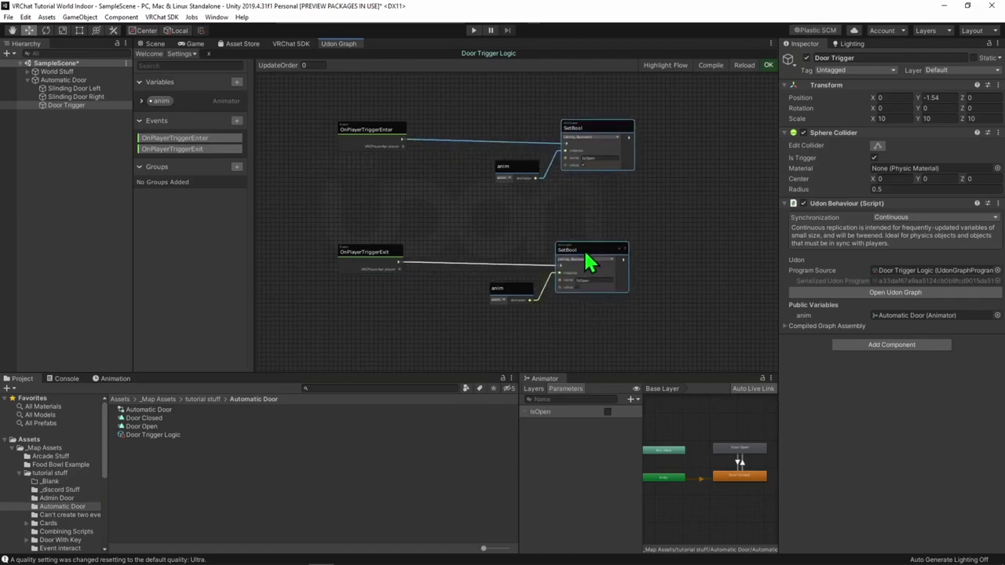
{"action": "scroll", "coordinate": [584, 228], "scroll_direction": "up", "scroll_amount": 4}
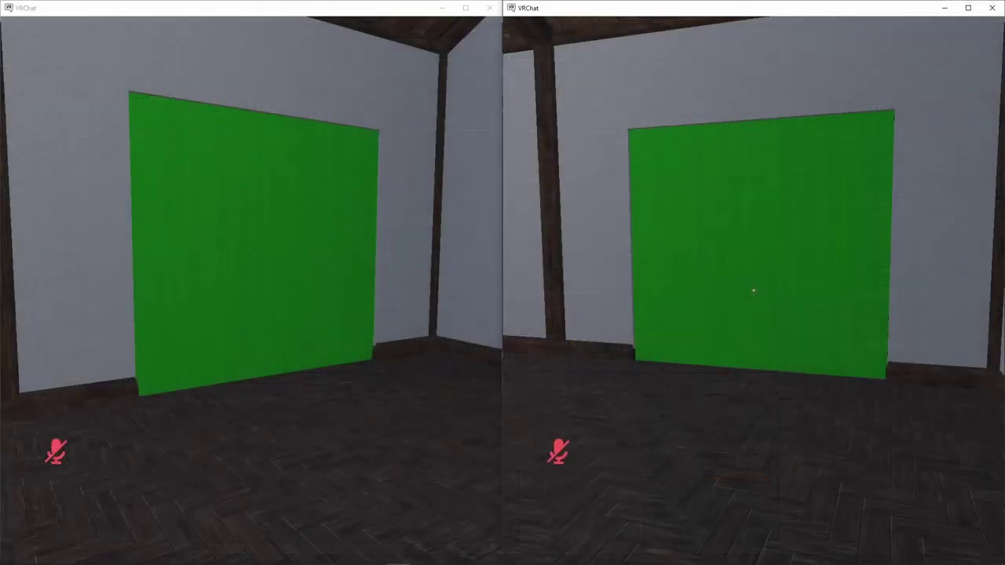
Switch to the two VRChat clients and move each player through the door's trigger area to check how the door reacts in both views.
{"action": "key", "text": "w"}
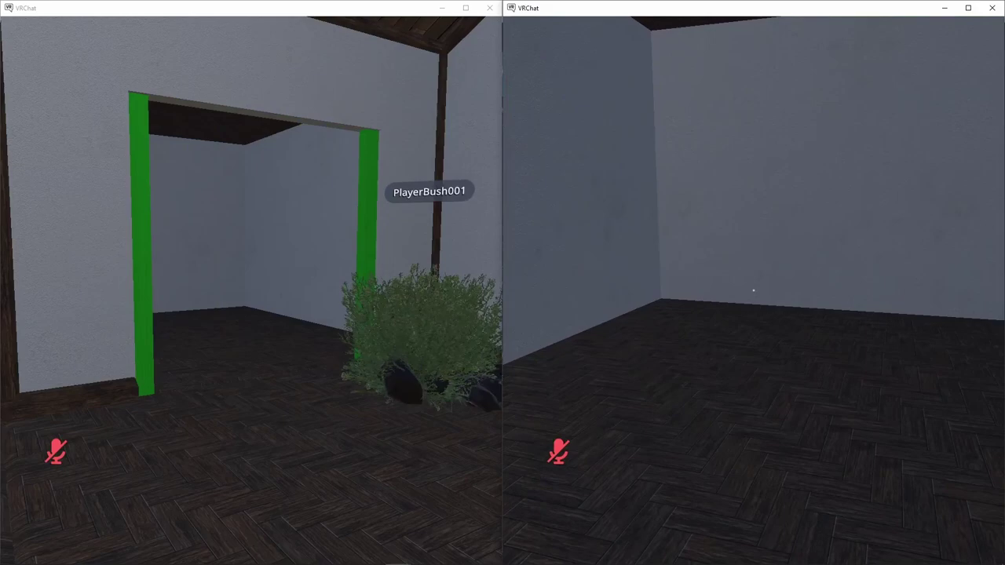
{"action": "key", "text": "w"}
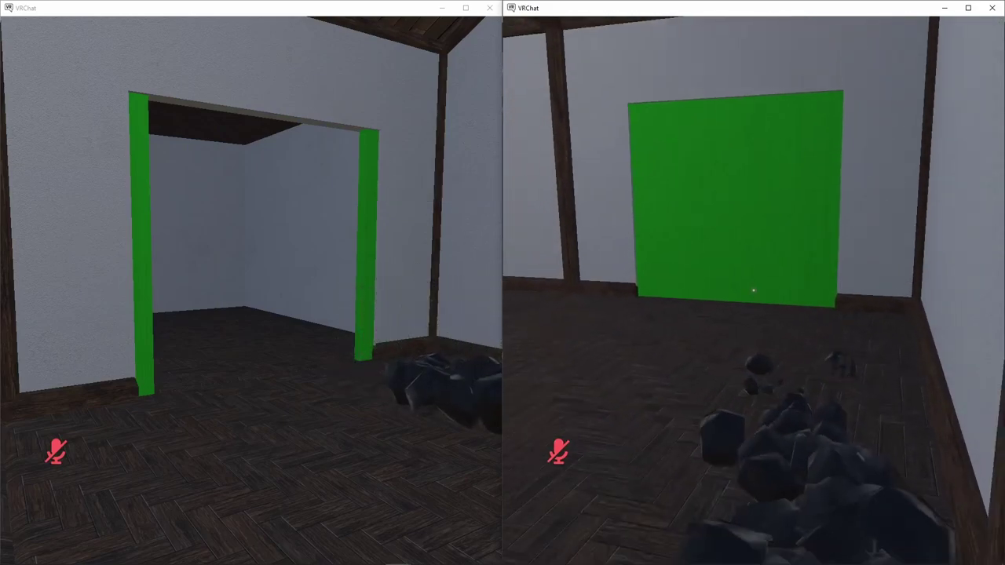
{"action": "key", "text": "w"}
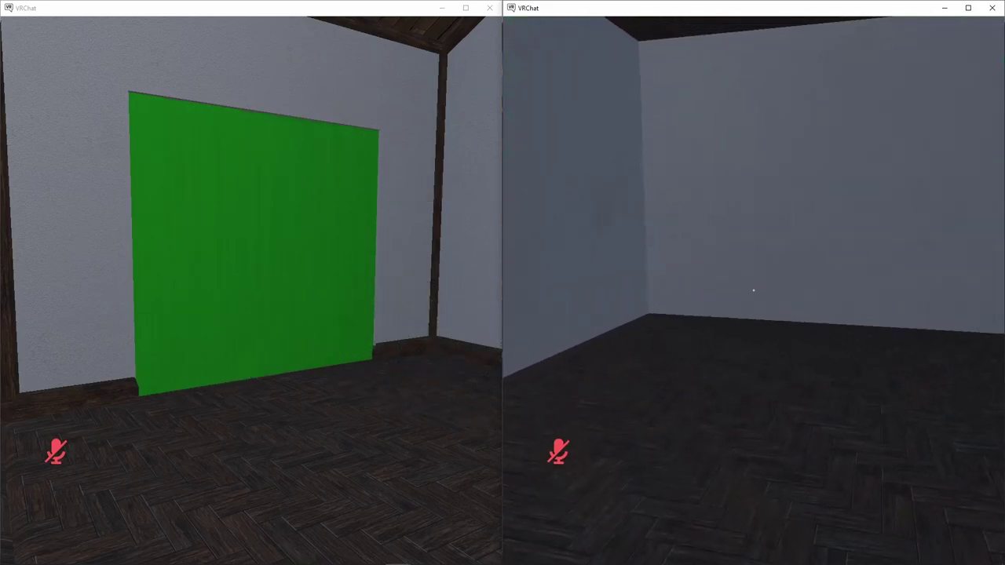
{"action": "key", "text": "alt+Tab"}
{"action": "key", "text": "w"}
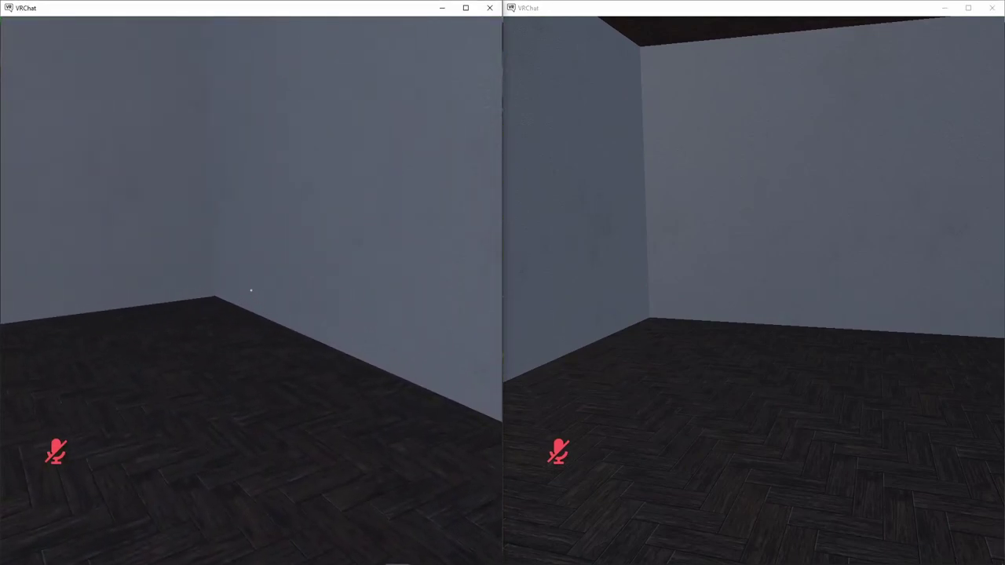
{"action": "key", "text": "s"}
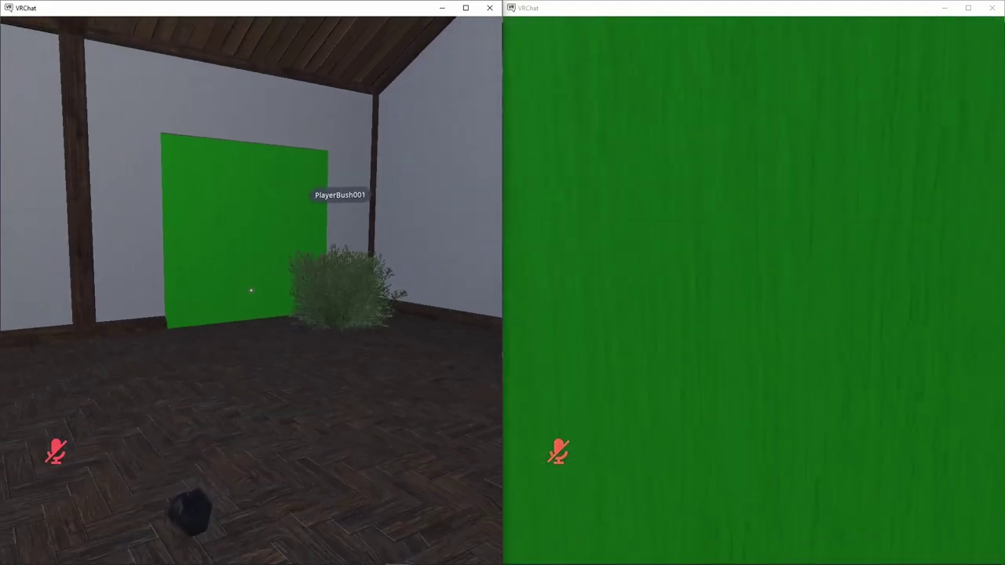